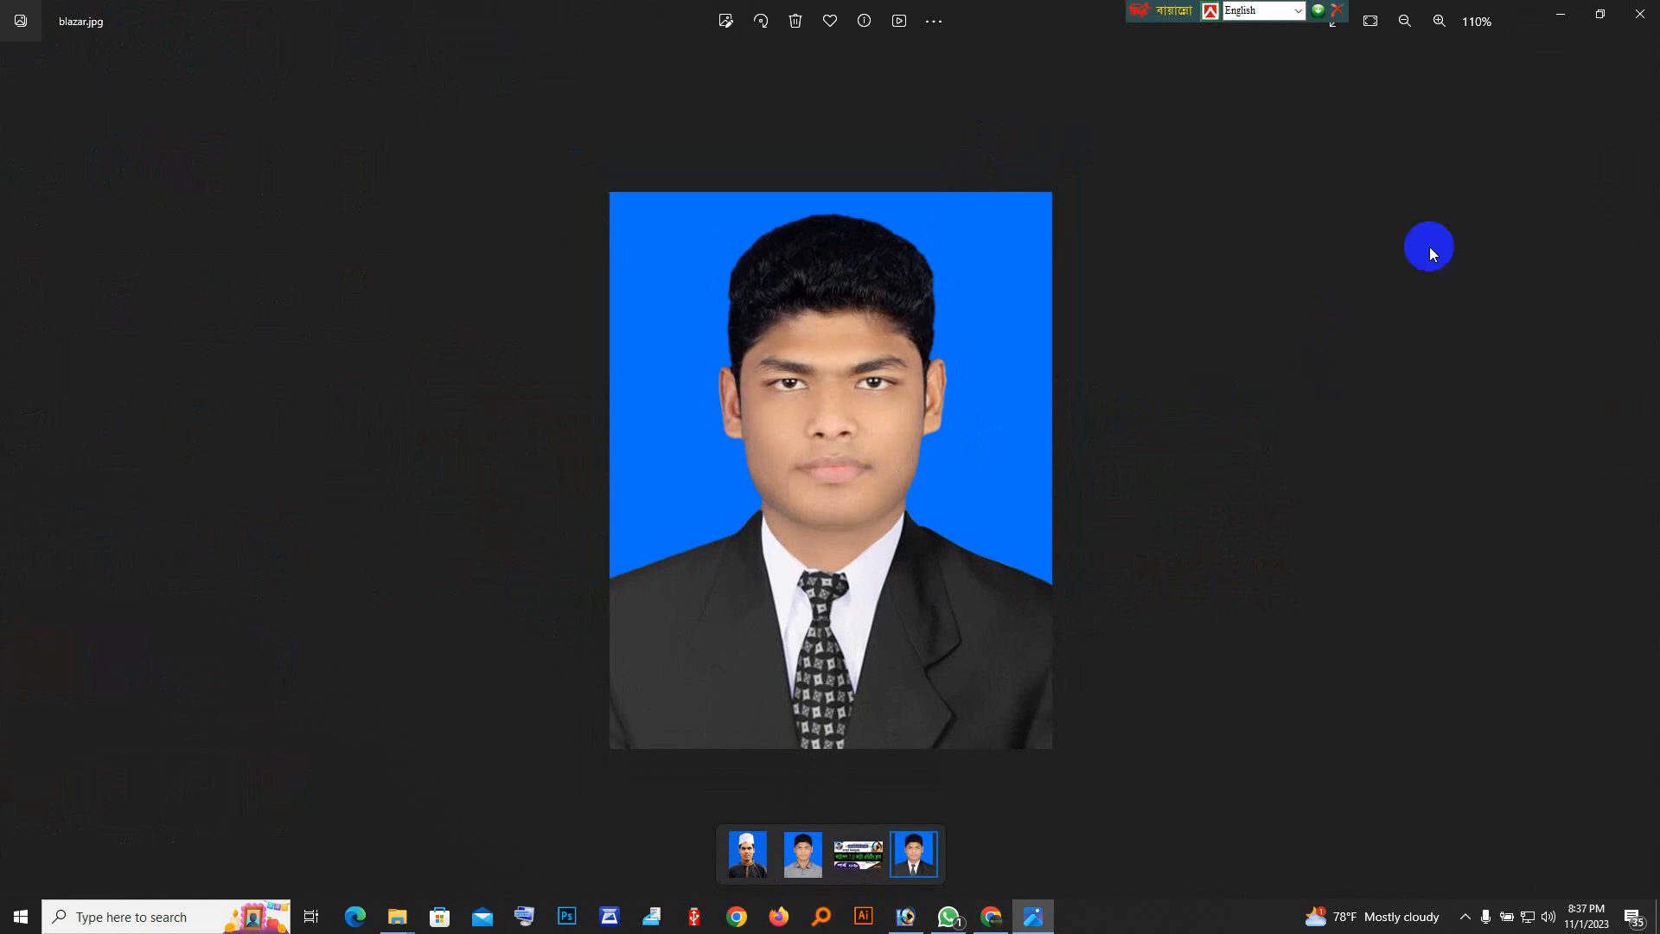
Close the photo viewer, open the desktop image 57567 in Photoshop, and move and enlarge its document window.
left_click(1641, 14)
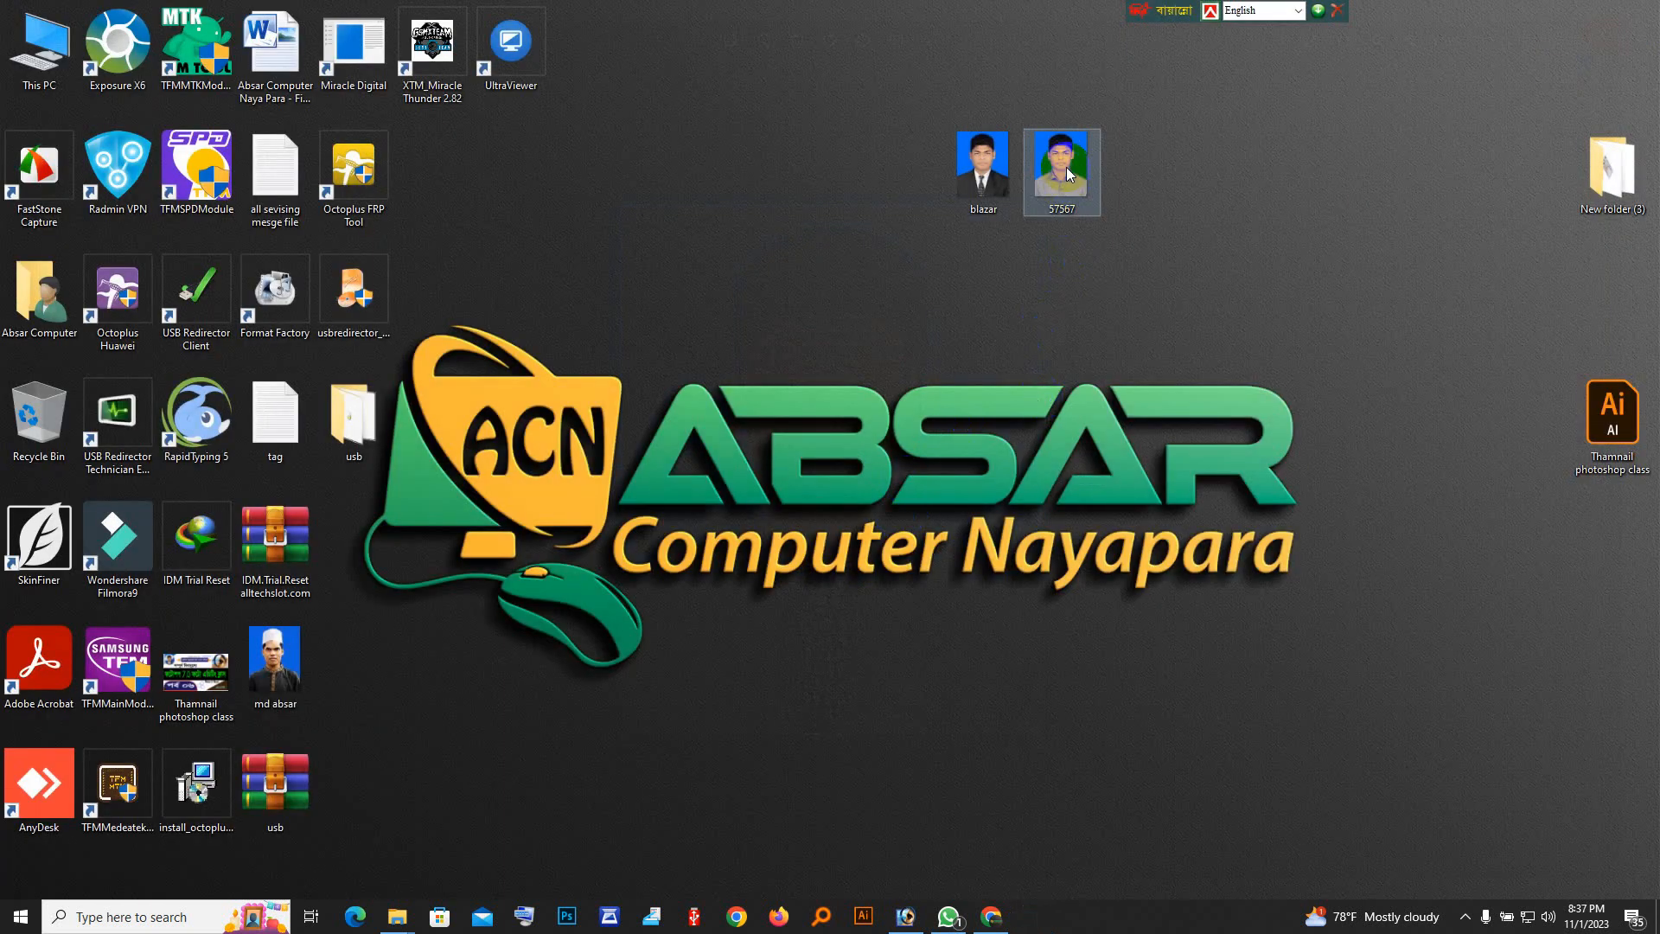
left_click_drag(1066, 168, 913, 927)
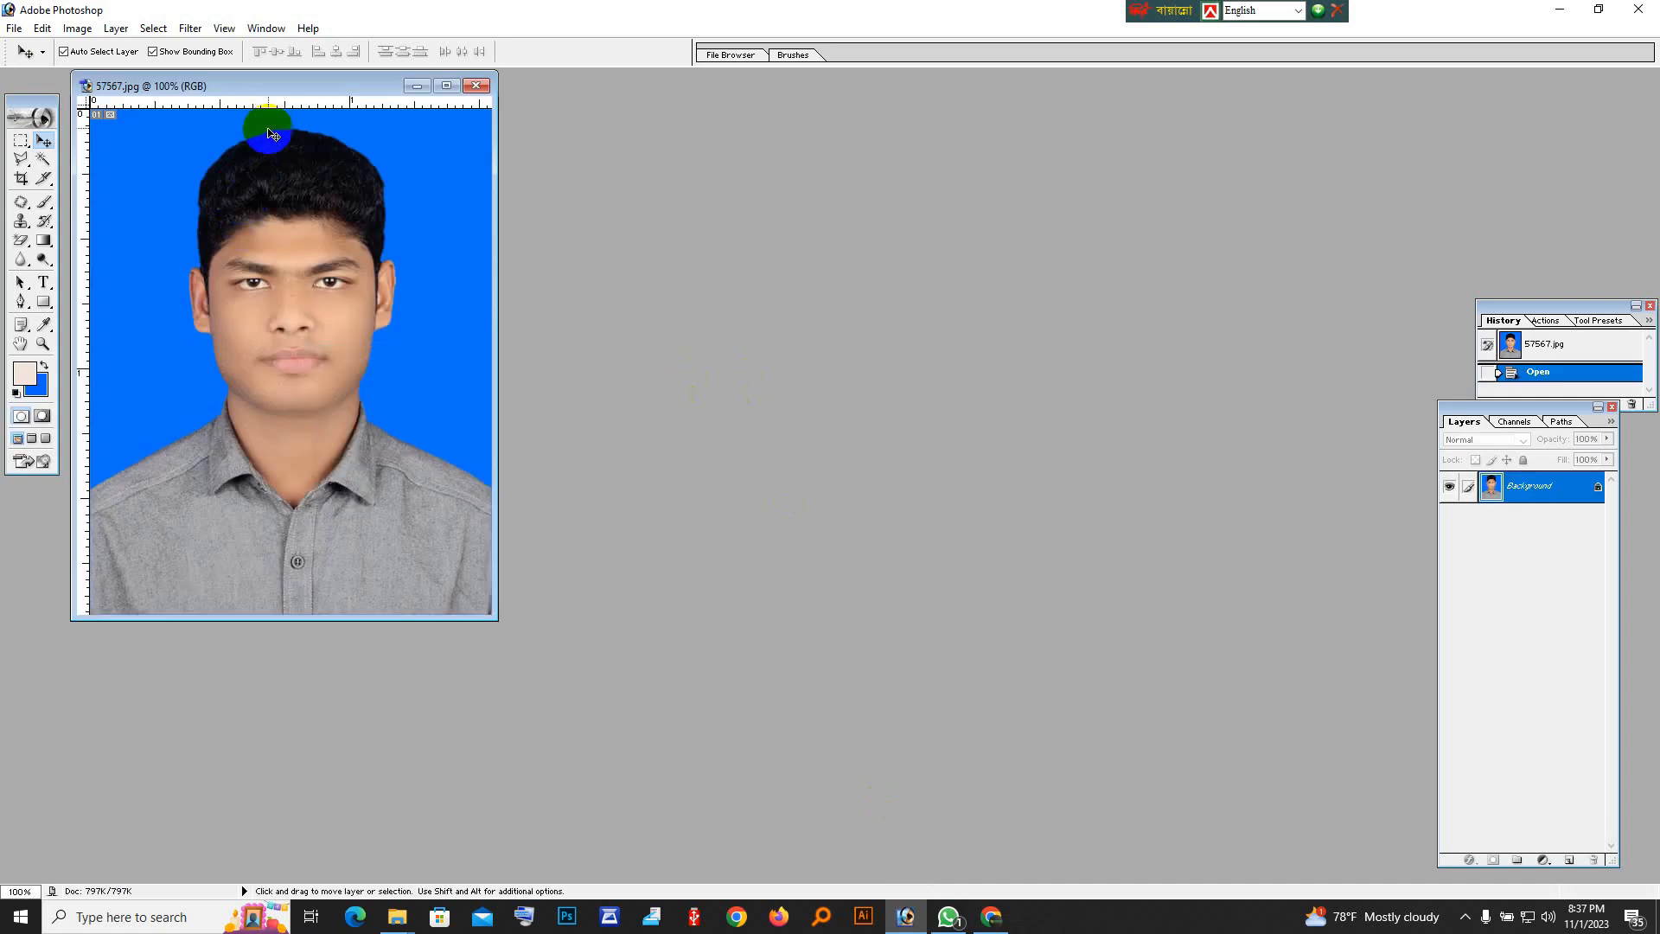
left_click_drag(268, 92, 614, 173)
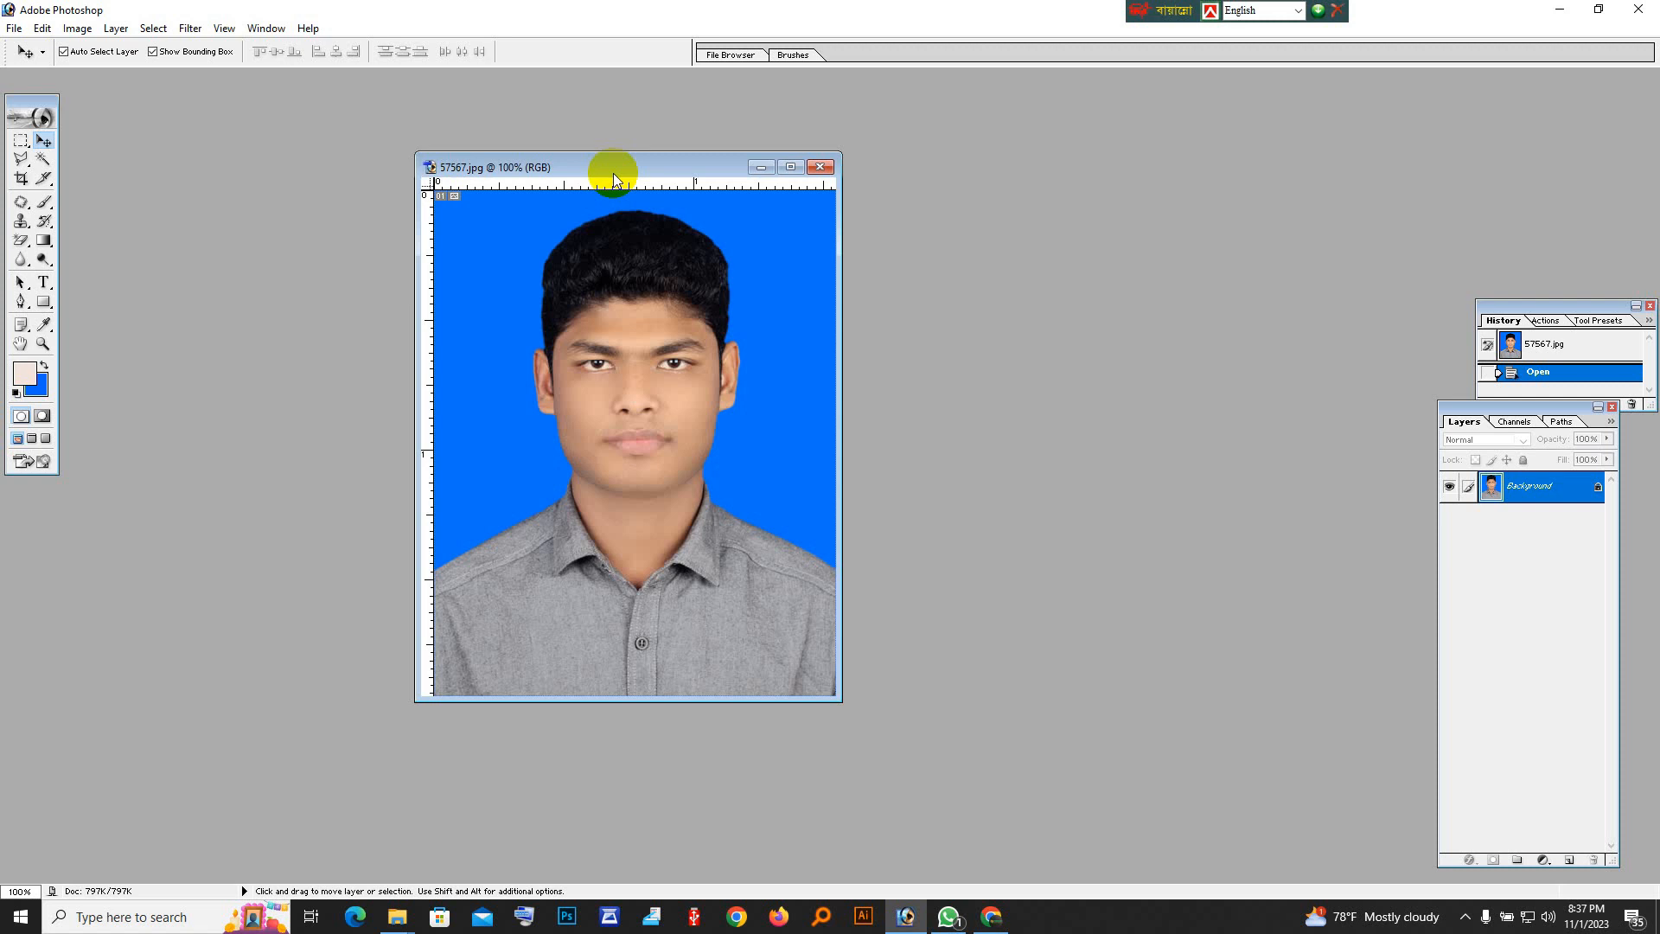
left_click_drag(675, 173, 591, 189)
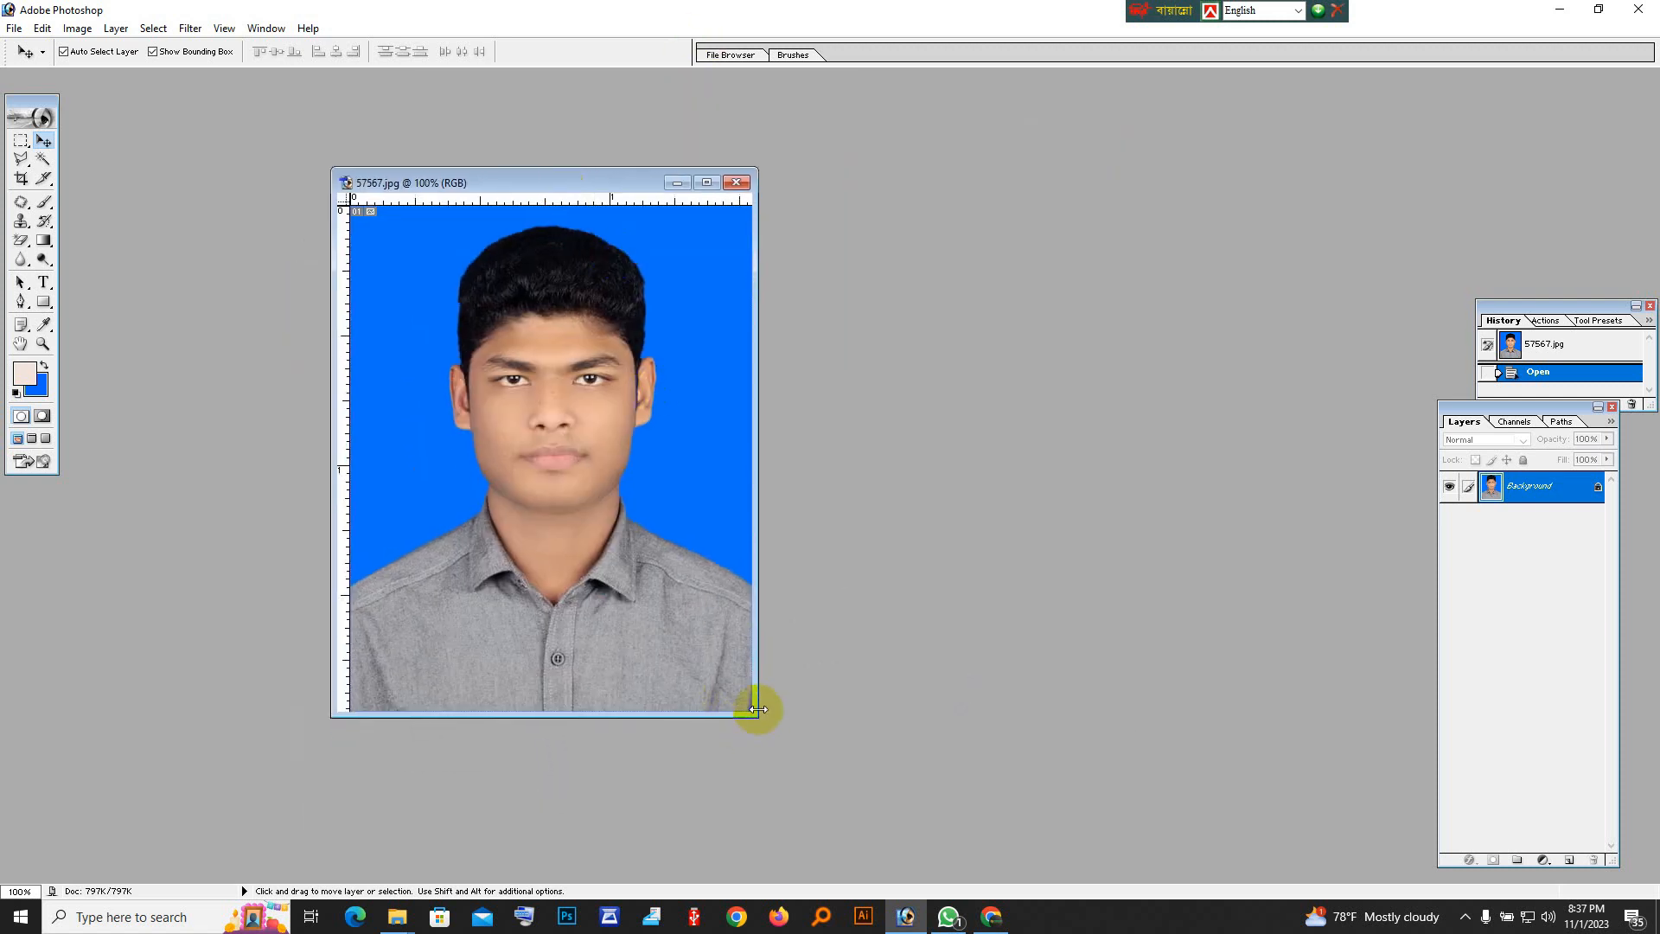
left_click_drag(756, 713, 902, 799)
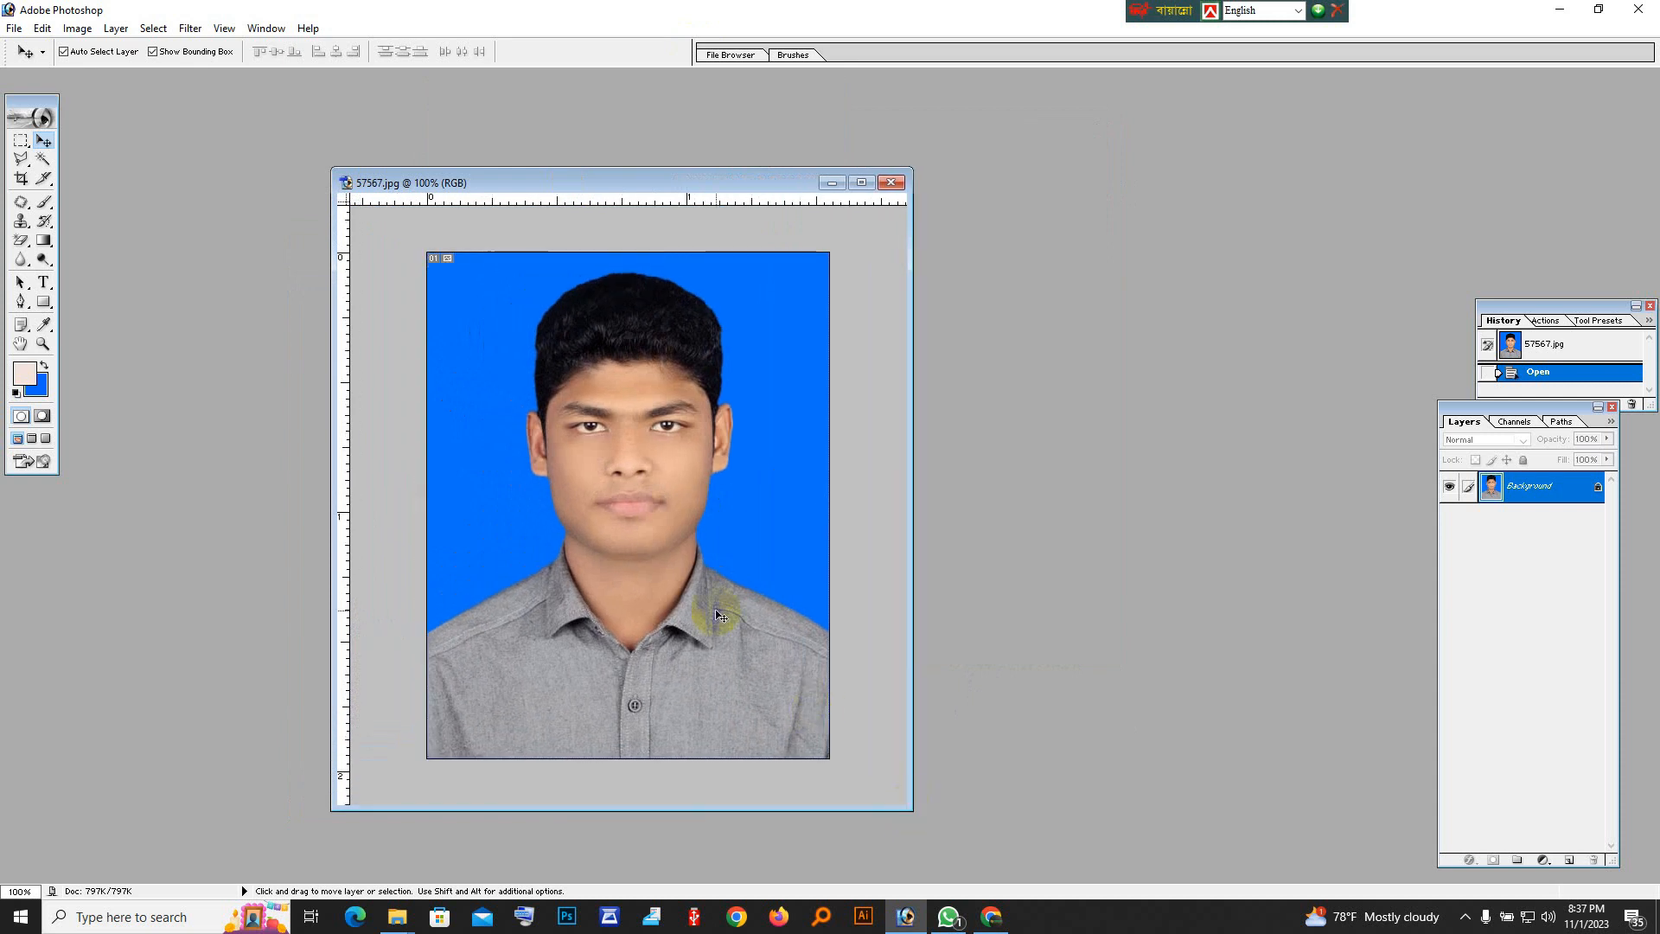
Switch to Everything, search for "nice bla", and open blazar 1 nice psd.psd.
left_click(1562, 9)
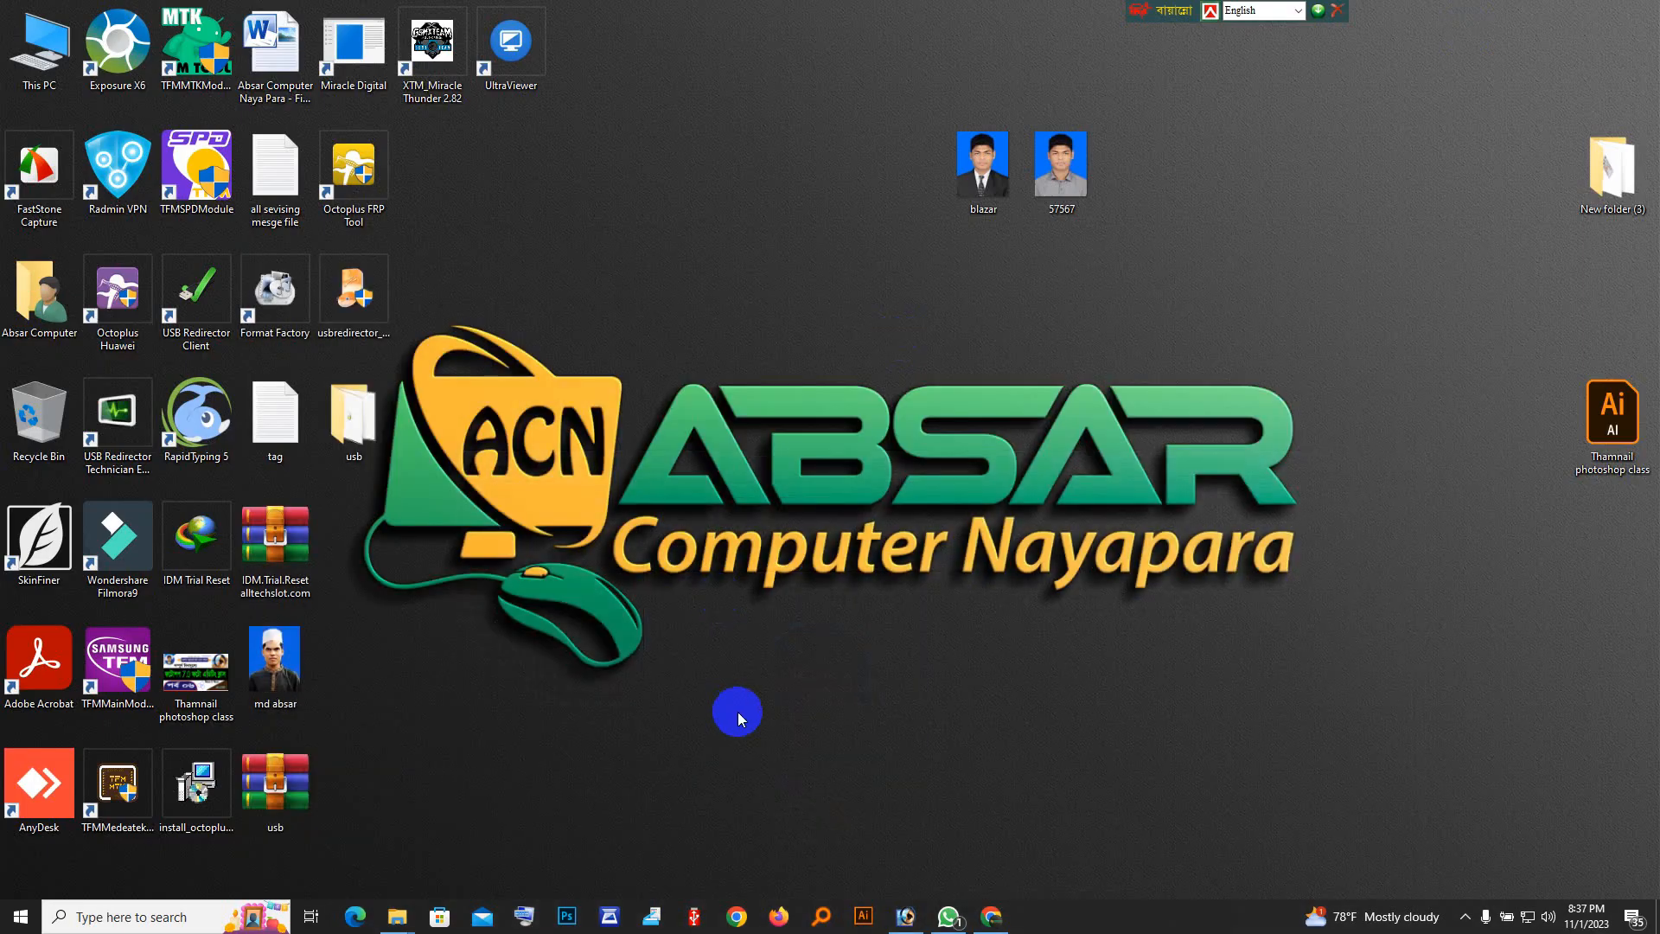
left_click(815, 914)
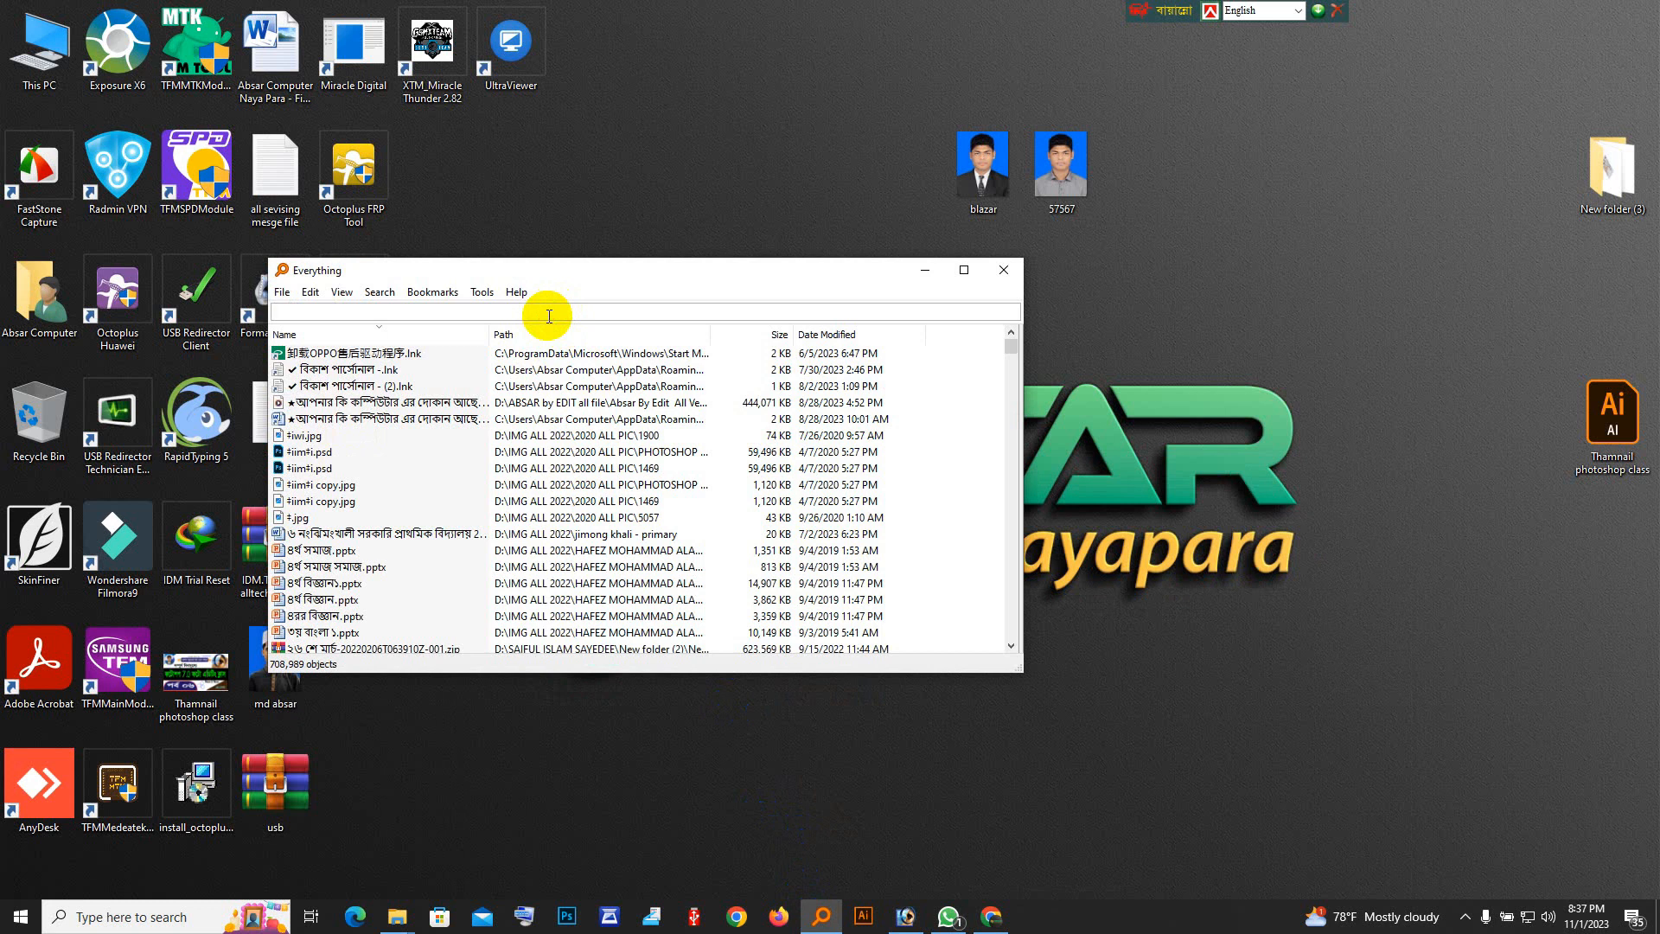
type("nice")
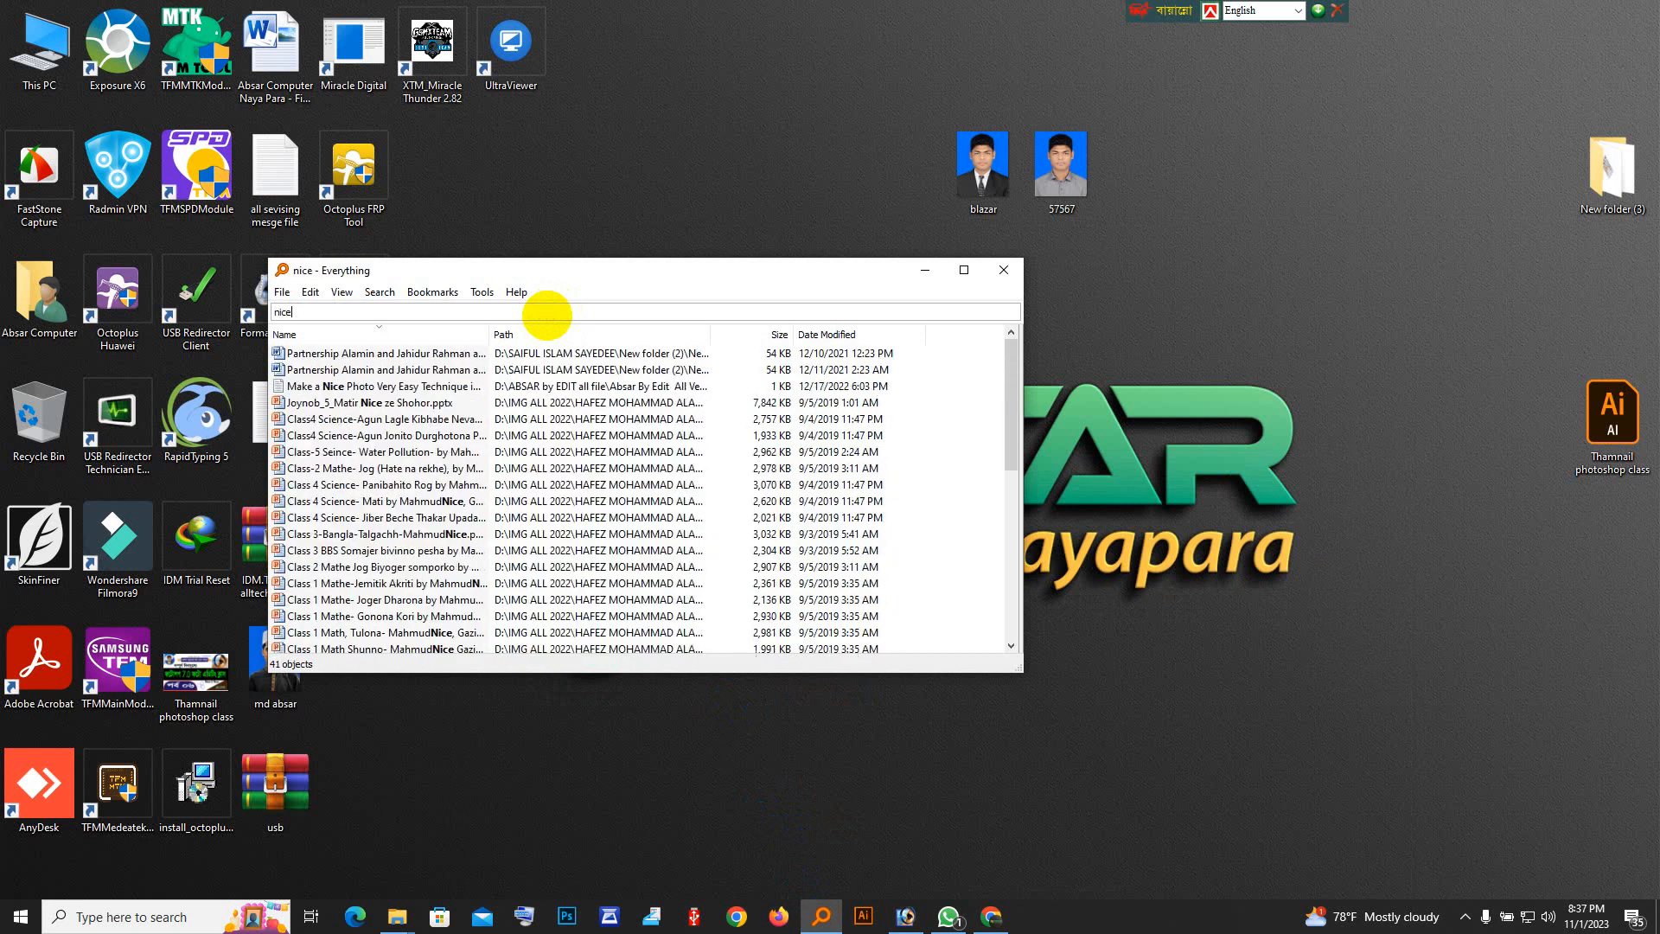
type(" bla")
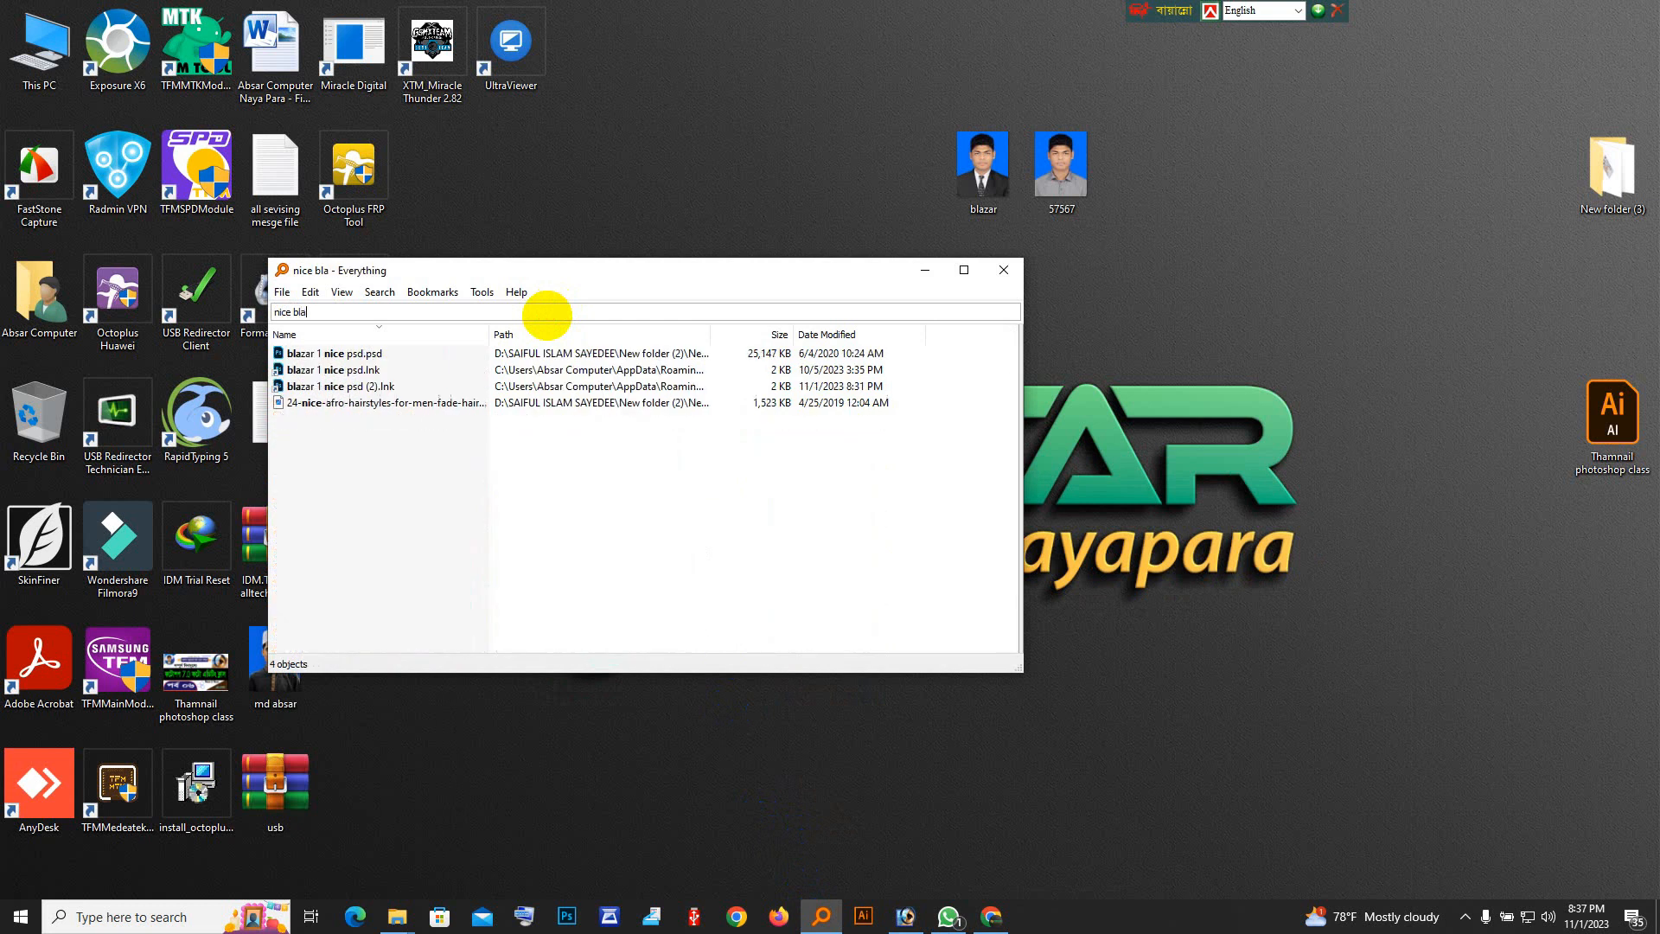
double_click(334, 352)
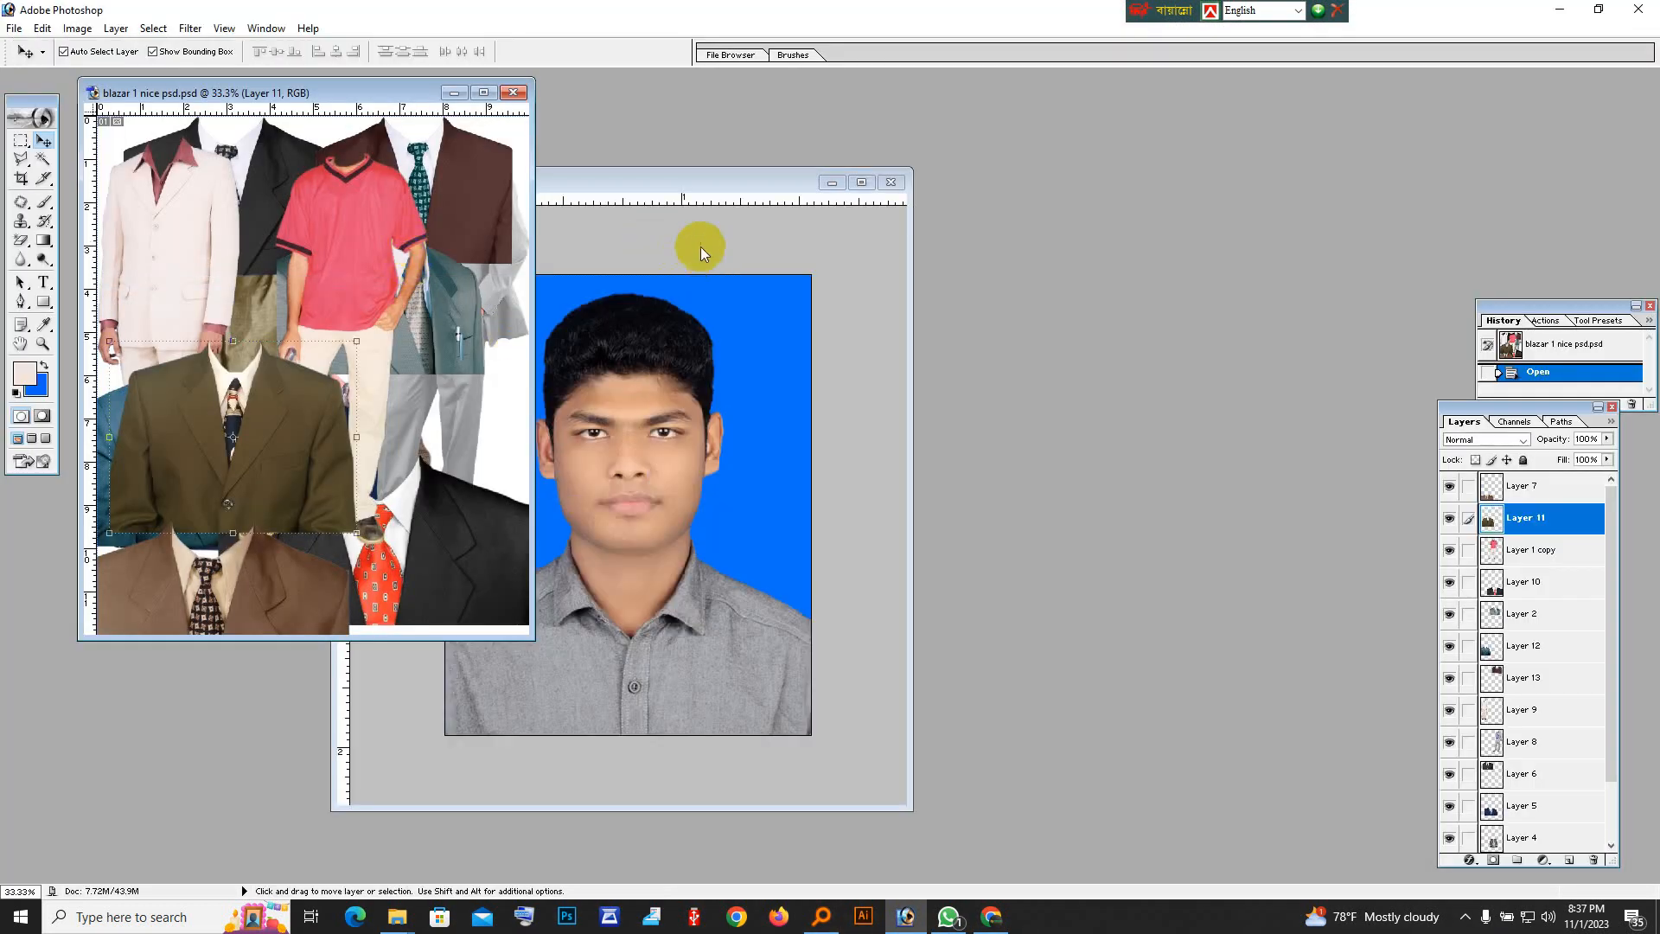
Set the portrait's window apart from the clothing document and enlarge the clothing document's window to show the whole sheet.
left_click_drag(685, 184, 1291, 156)
left_click(185, 259)
key("ctrl+0")
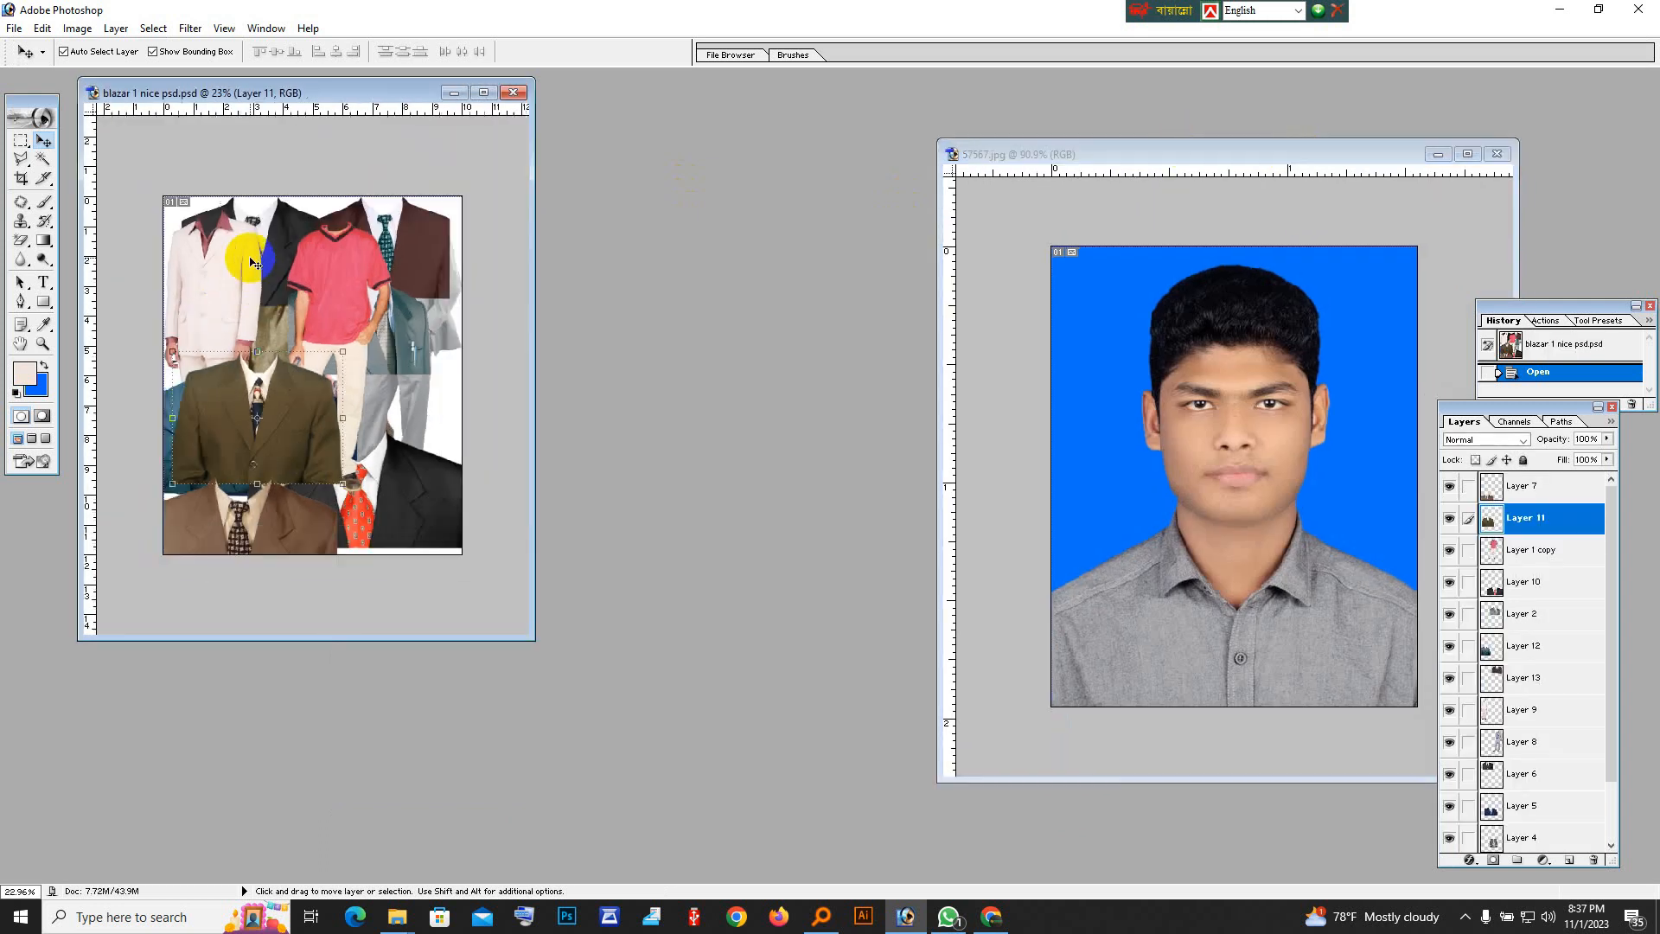
left_click_drag(529, 637, 689, 858)
scroll(396, 501, "up", 4)
Rearrange the overlapping clothing layers to uncover the black suit with the white shirt and patterned tie.
left_click_drag(350, 554, 385, 627)
left_click(435, 327)
left_click_drag(435, 327, 402, 418)
left_click_drag(320, 265, 395, 298)
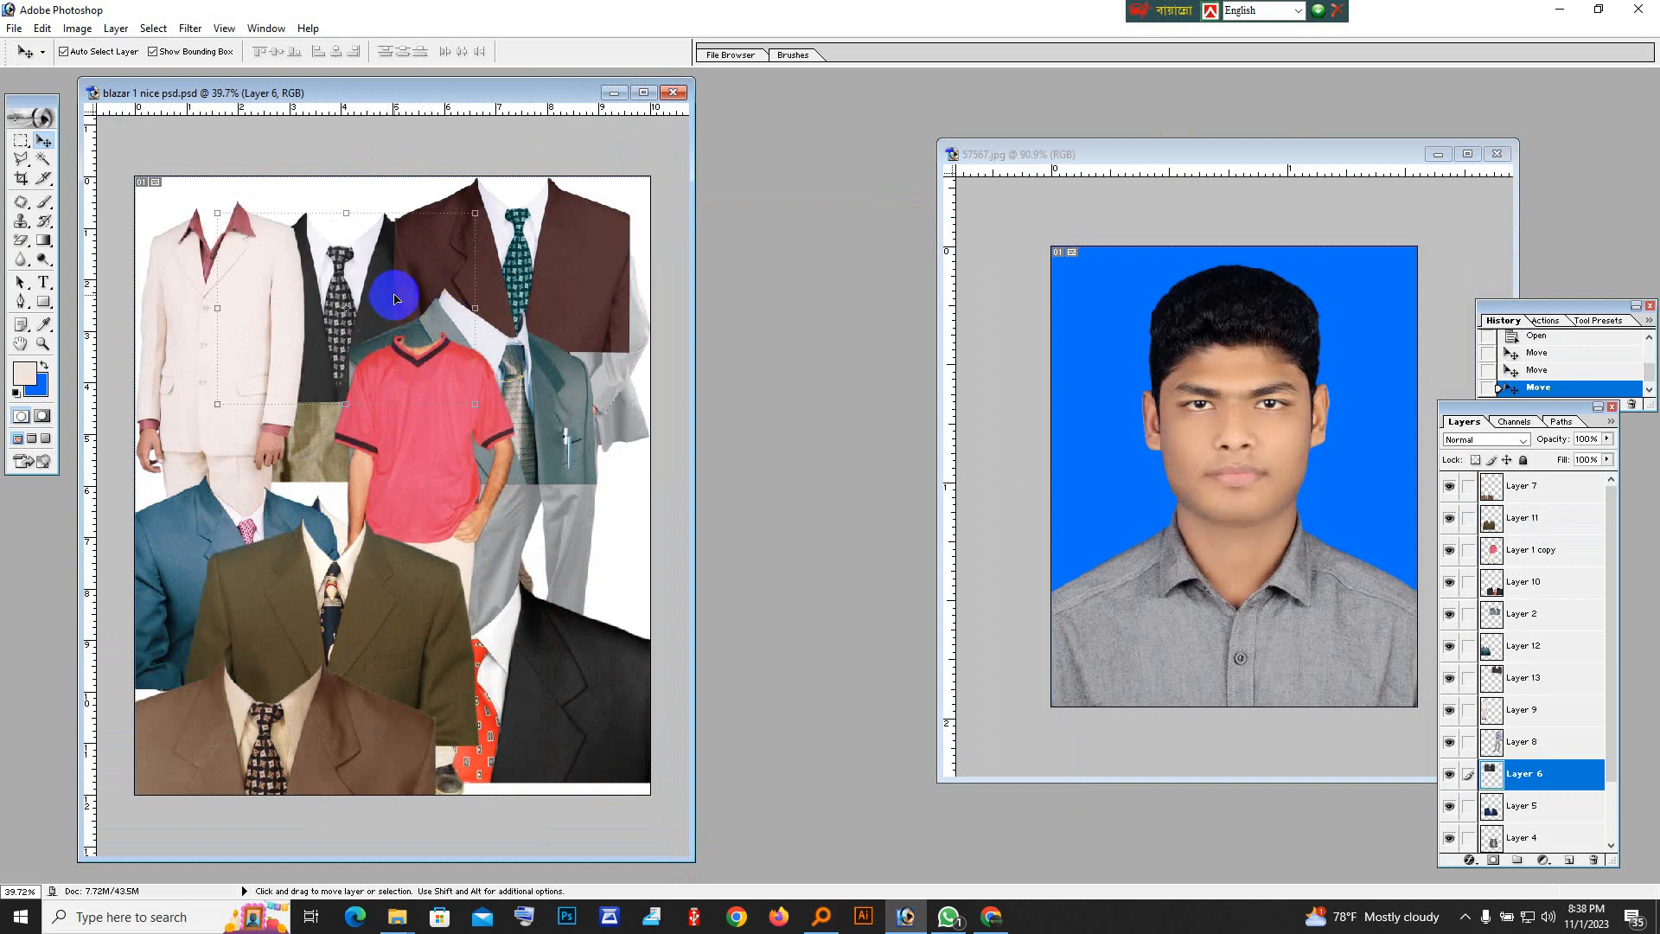
left_click(224, 376)
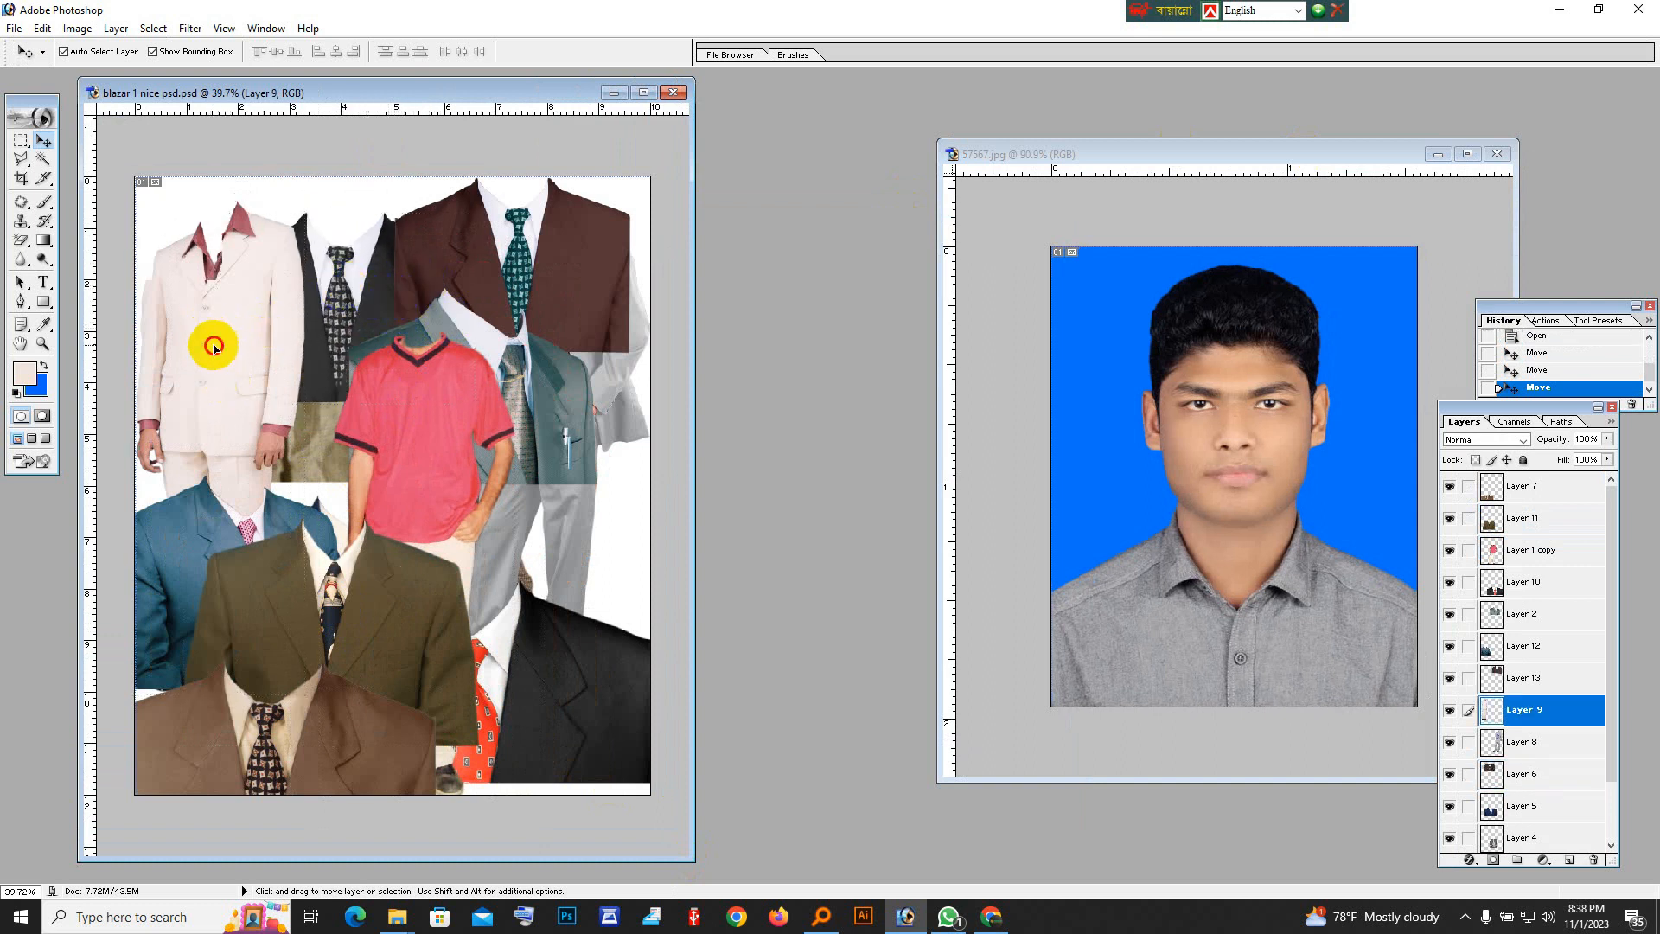
left_click_drag(214, 345, 225, 455)
mouse_move(311, 271)
left_mouse_down()
mouse_move(211, 282)
mouse_move(288, 293)
left_mouse_up()
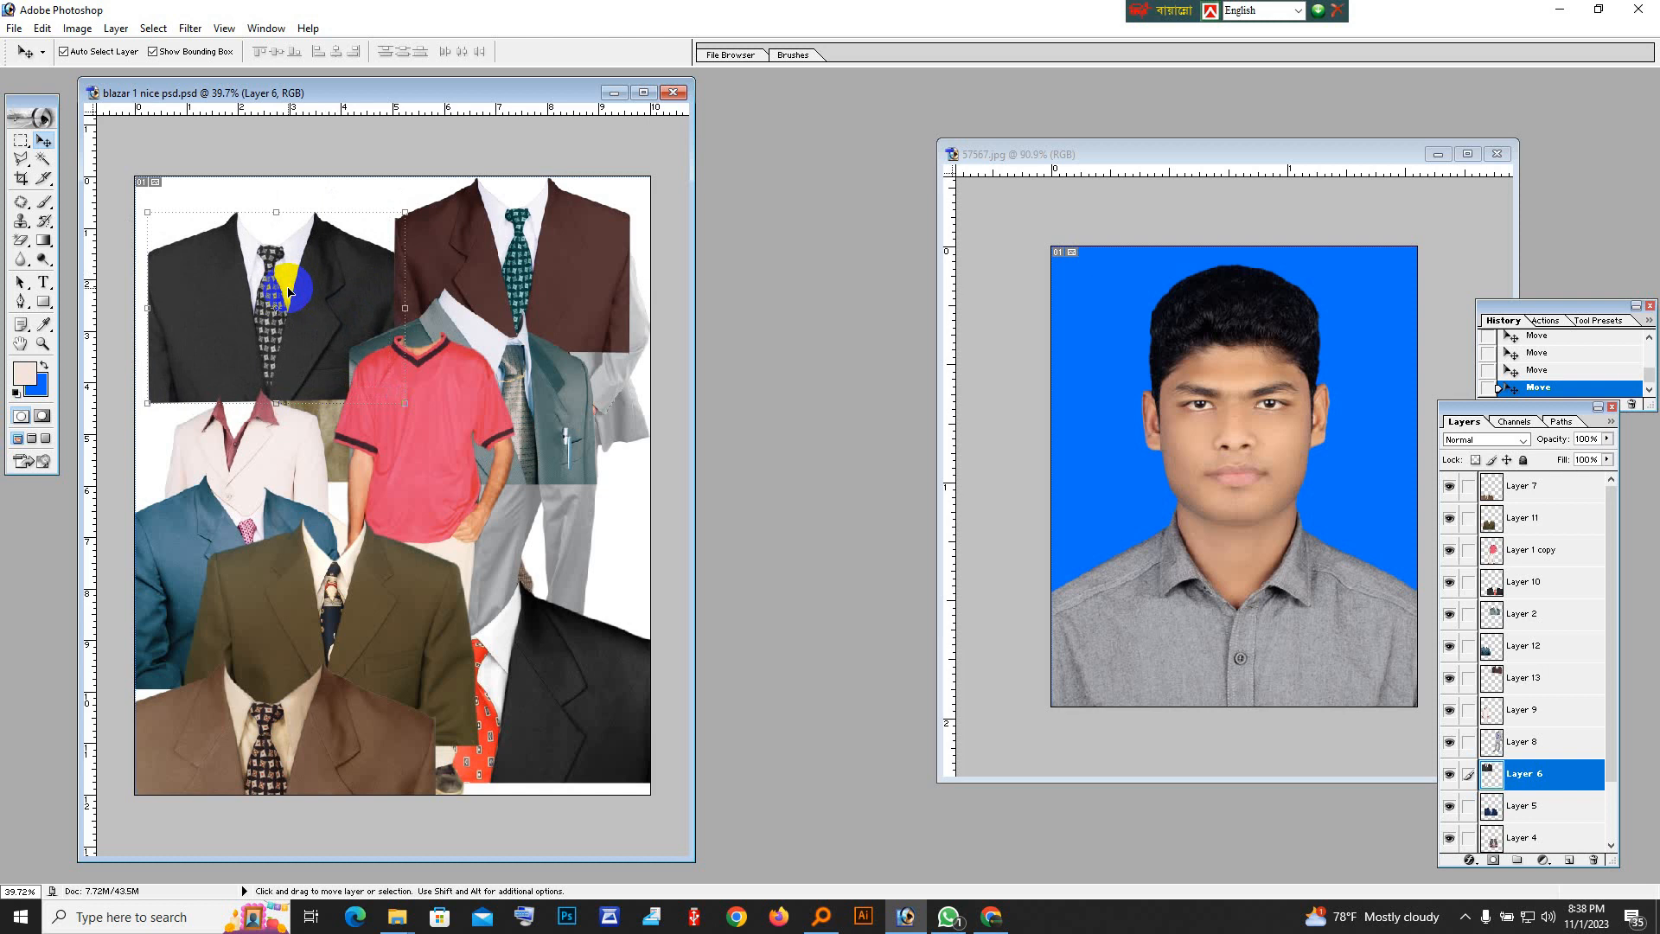
left_click_drag(526, 232, 556, 277)
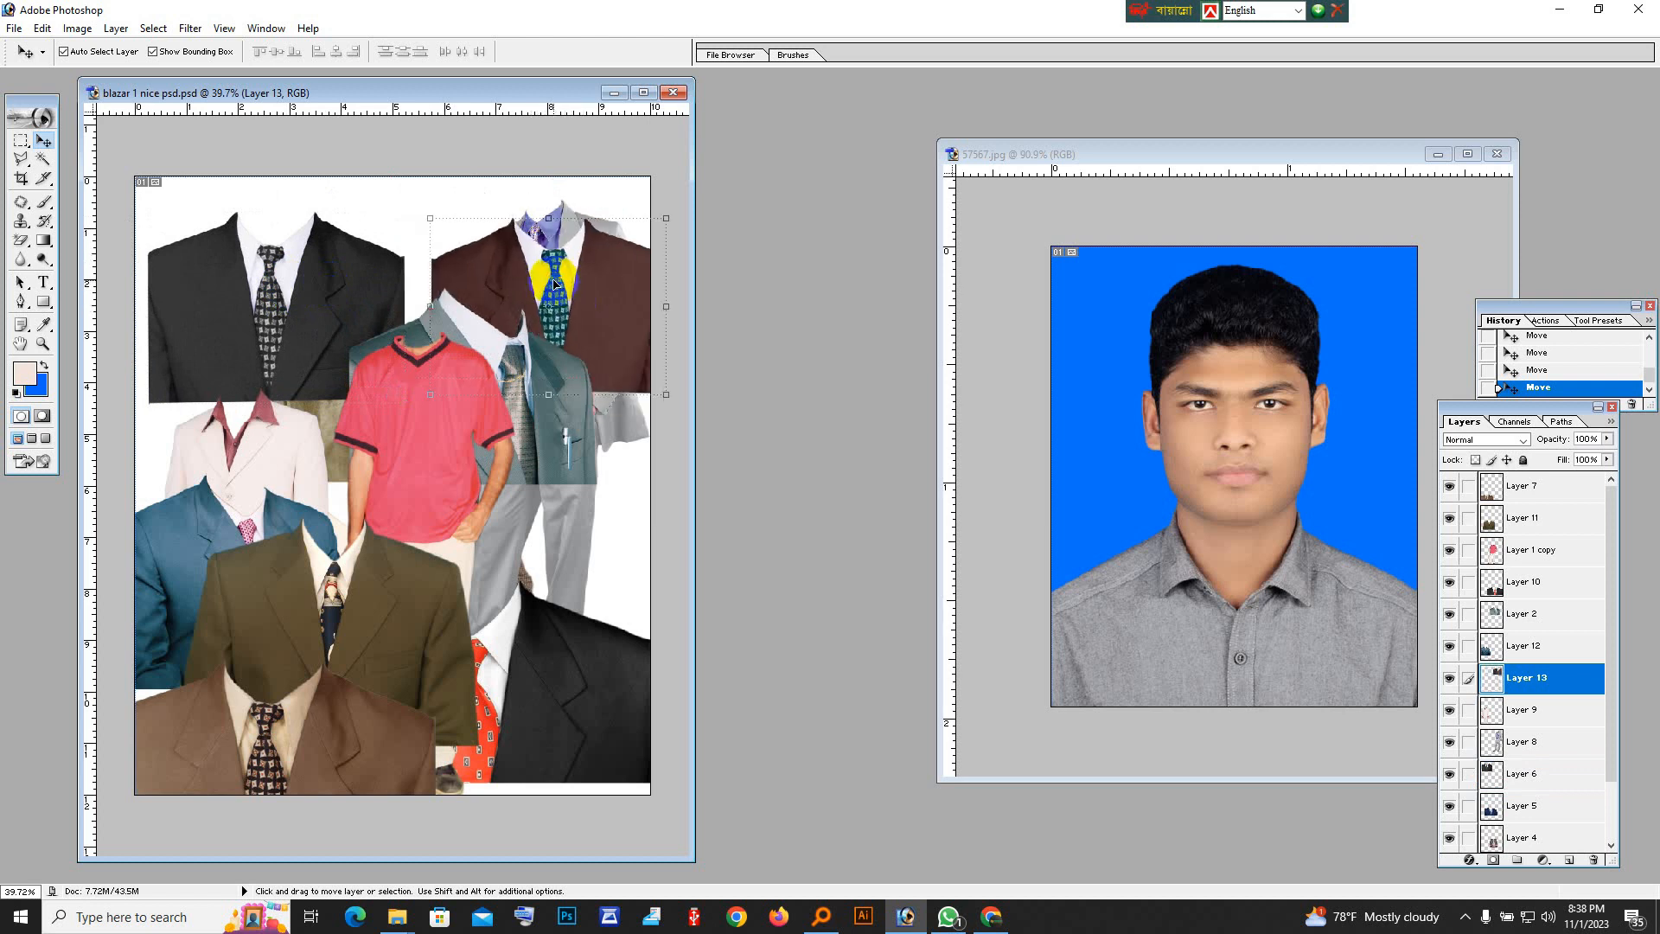
Create a new A4 document with white contents, RGB Color mode and 300 pixels/inch resolution.
left_click(1064, 308)
left_click_drag(1105, 160, 736, 189)
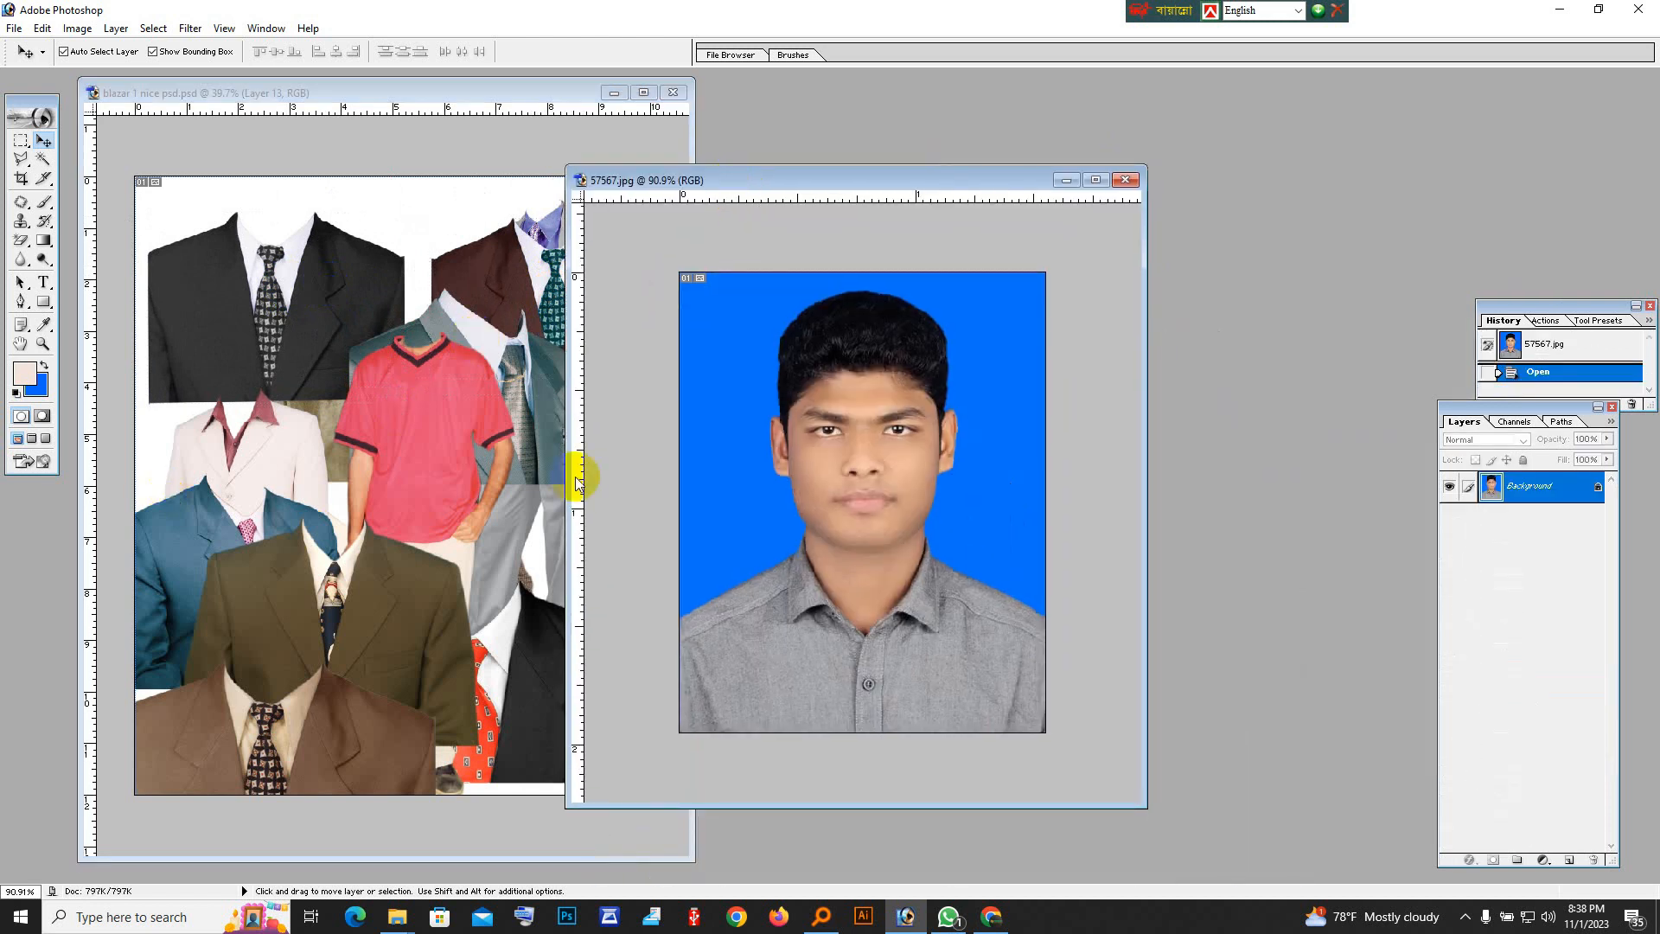
key("ctrl+n")
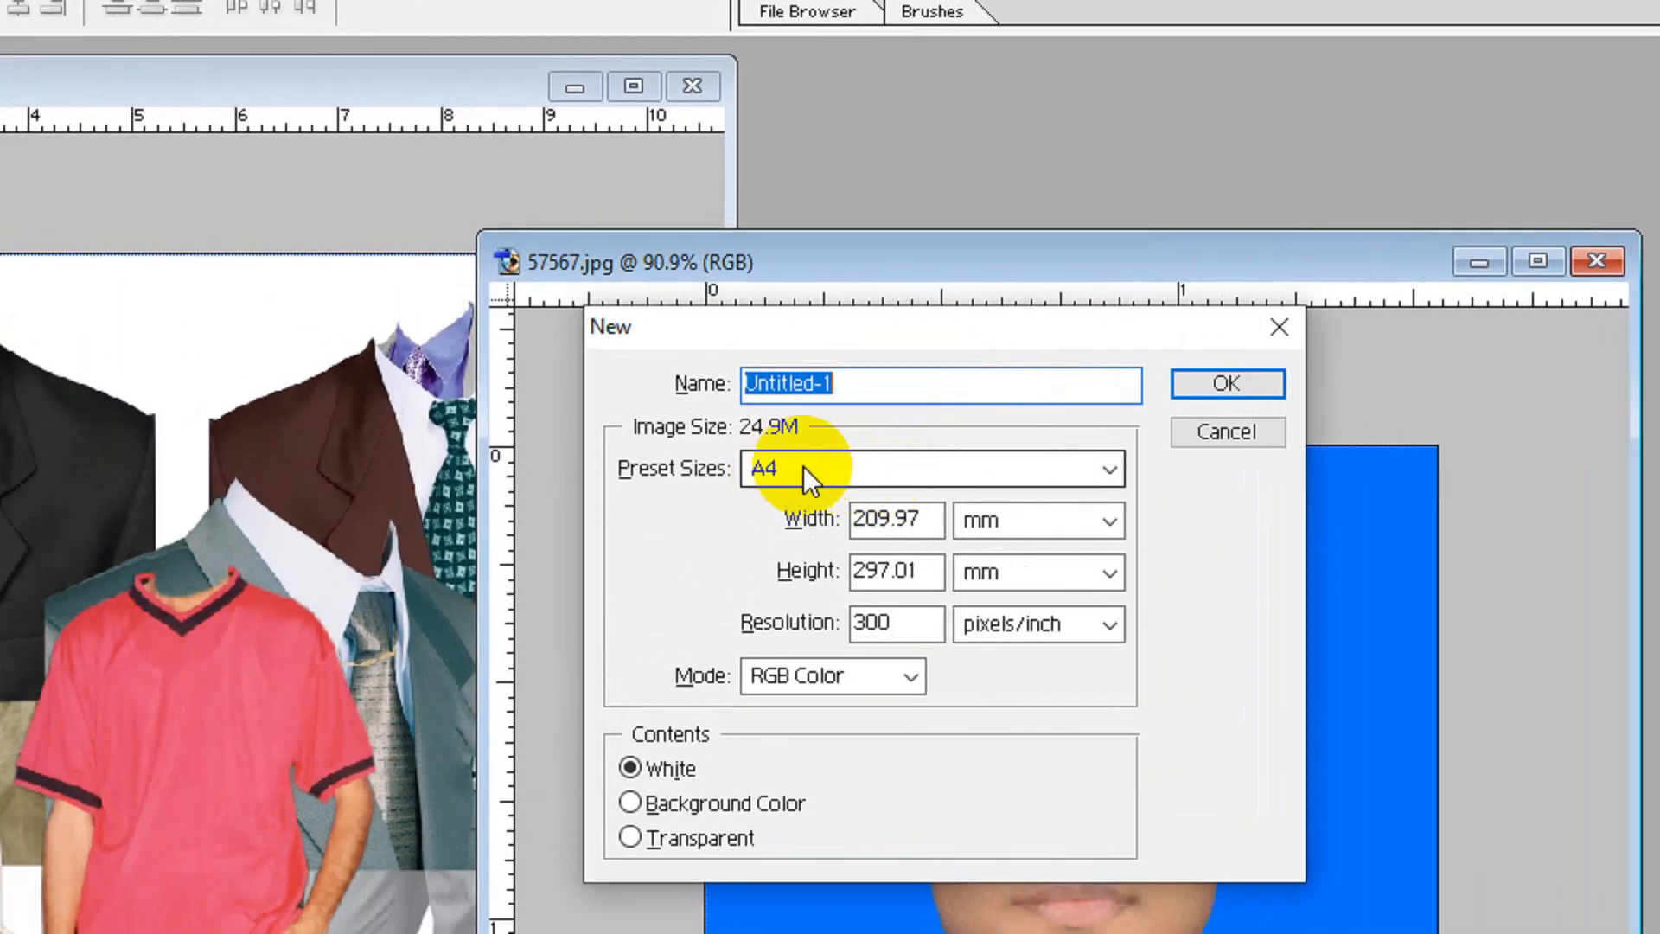
left_click(804, 464)
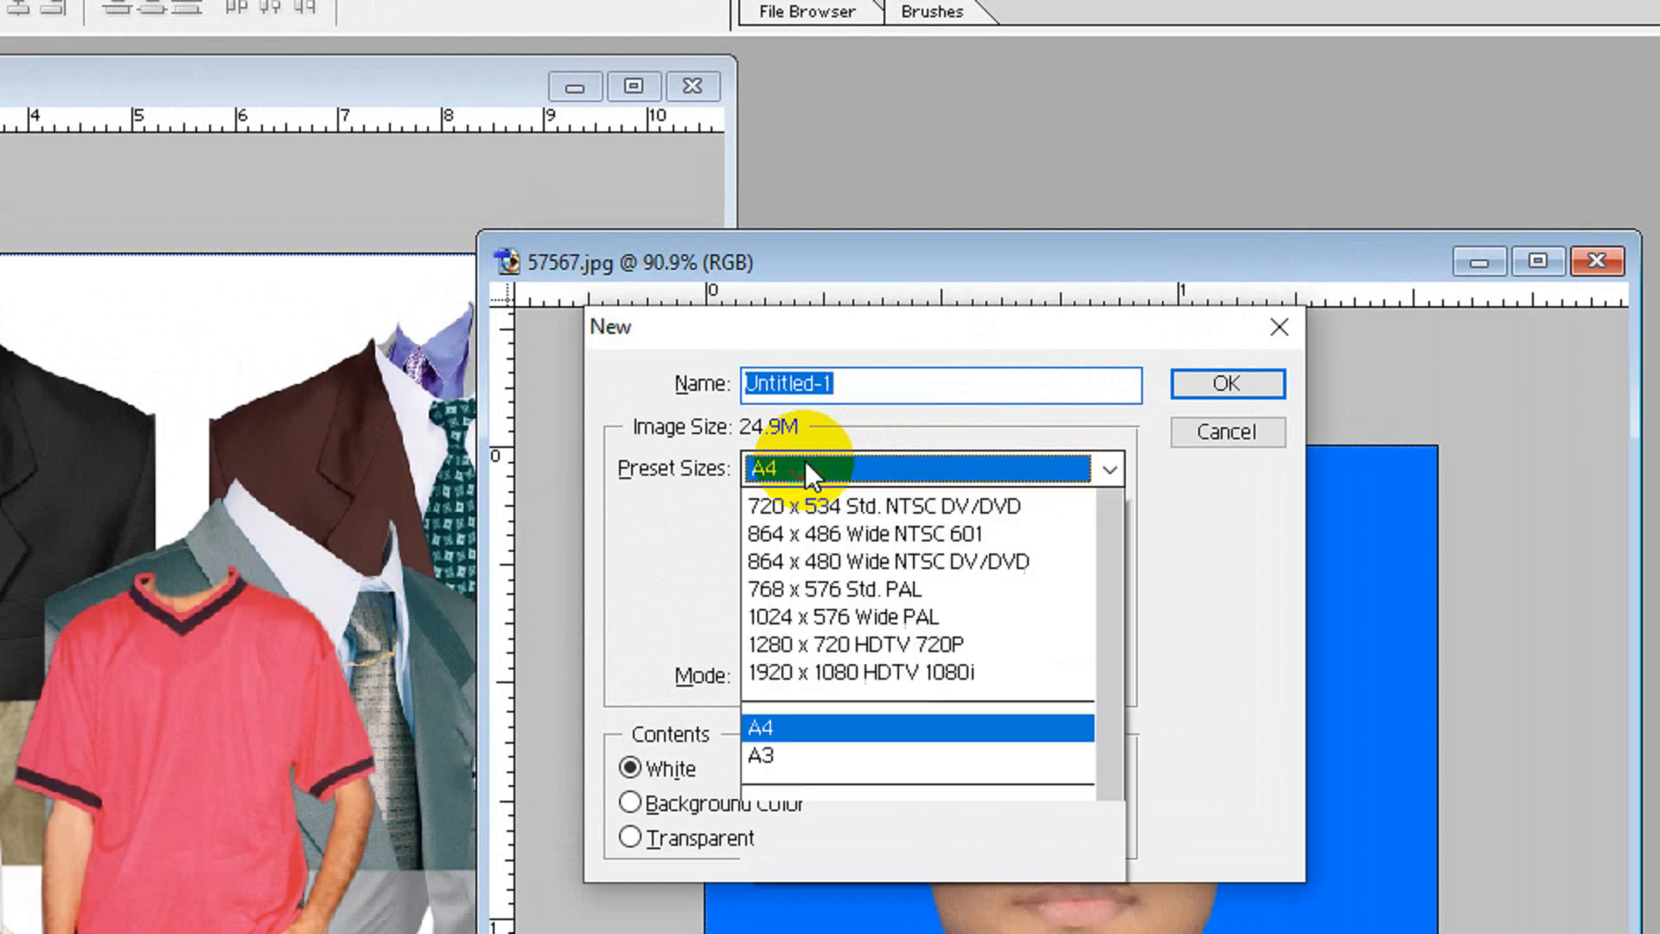
left_click(806, 460)
left_click(1208, 389)
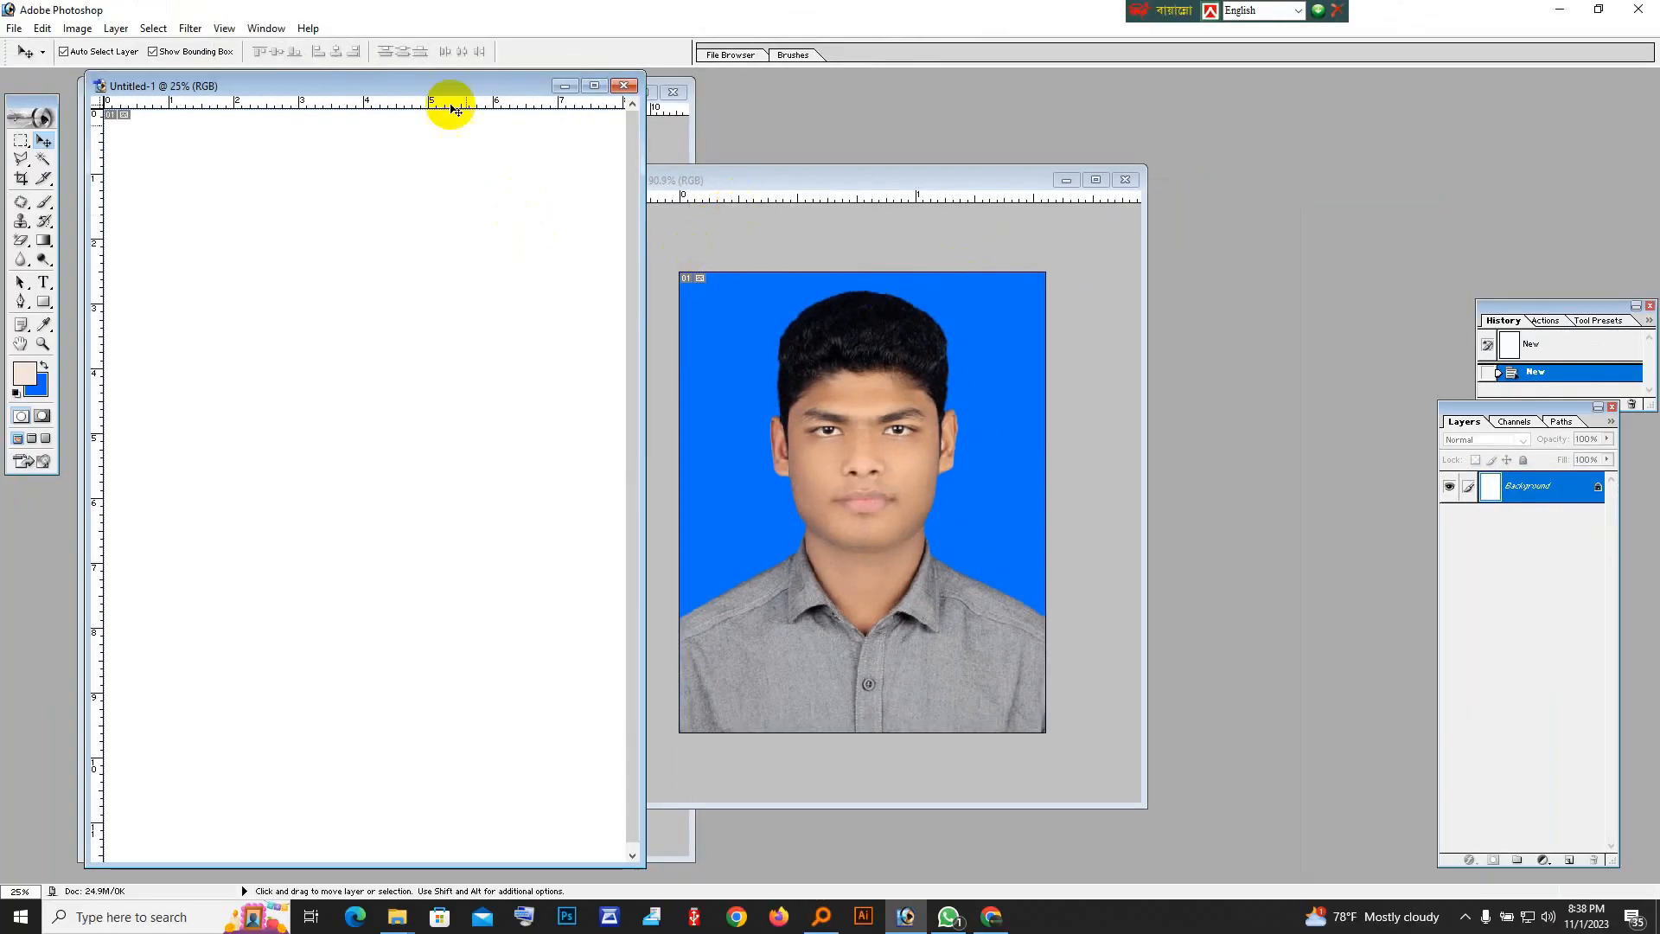
Copy the 57567.jpg portrait into the new A4 document and close the original photo.
left_click_drag(449, 87, 1164, 192)
left_click(652, 375)
left_click_drag(1294, 415, 1295, 417)
left_click(703, 296)
left_click(1126, 180)
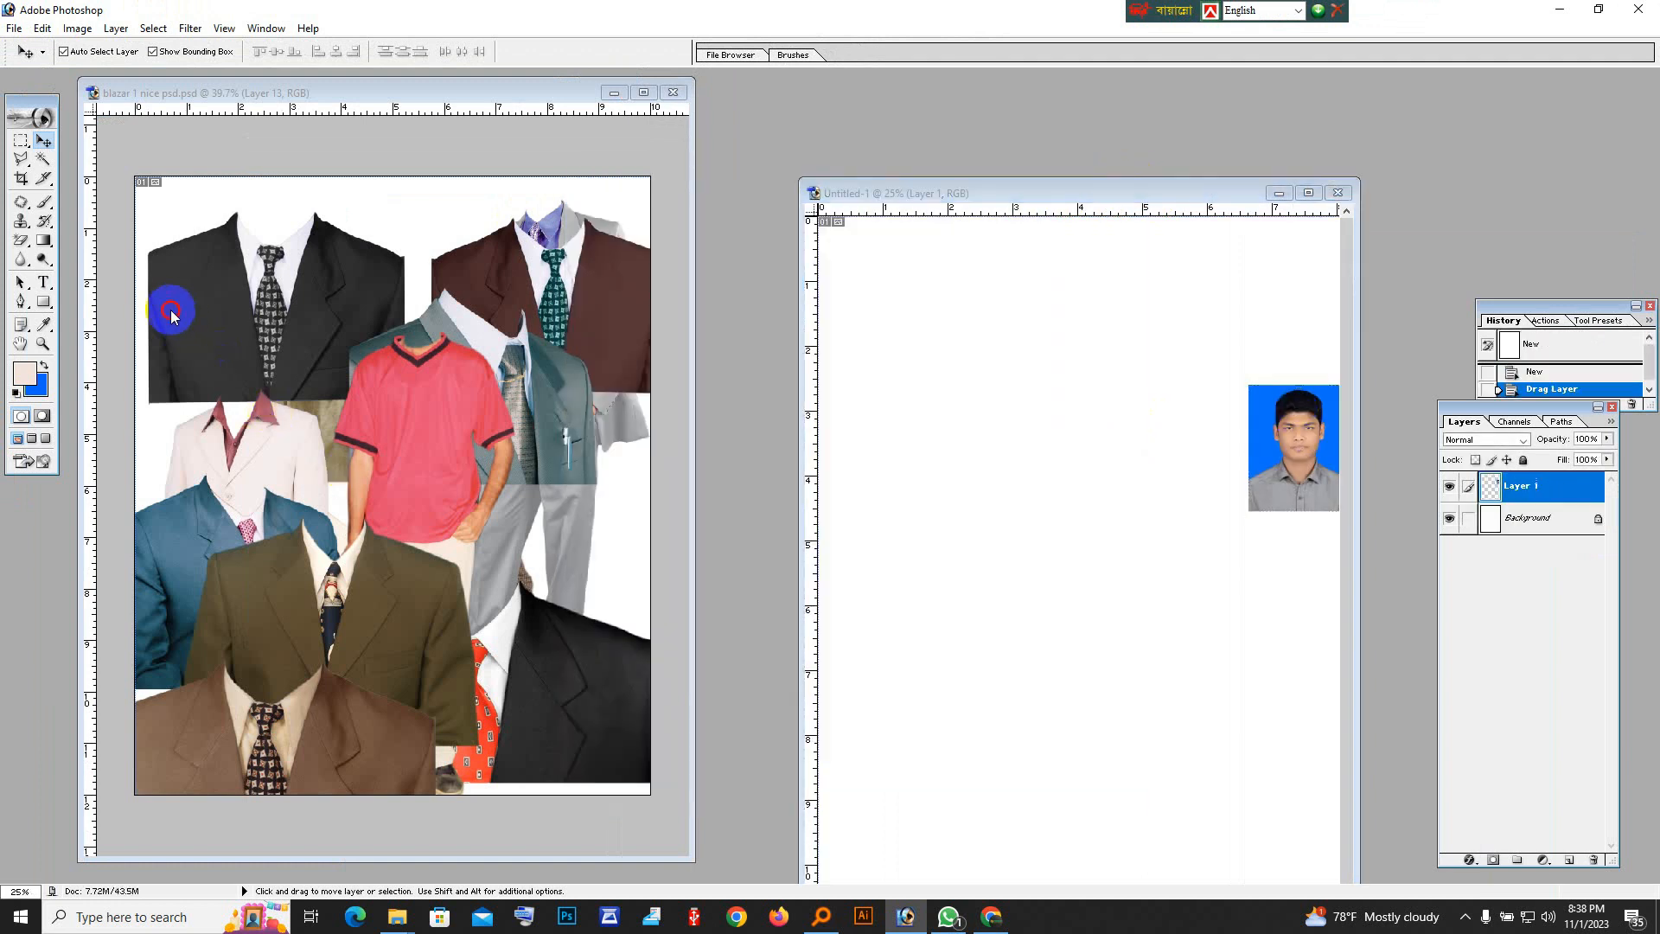
Copy the black suit into the A4 document and close the clothing file without saving changes.
left_click(171, 311)
left_click_drag(274, 310, 1018, 434)
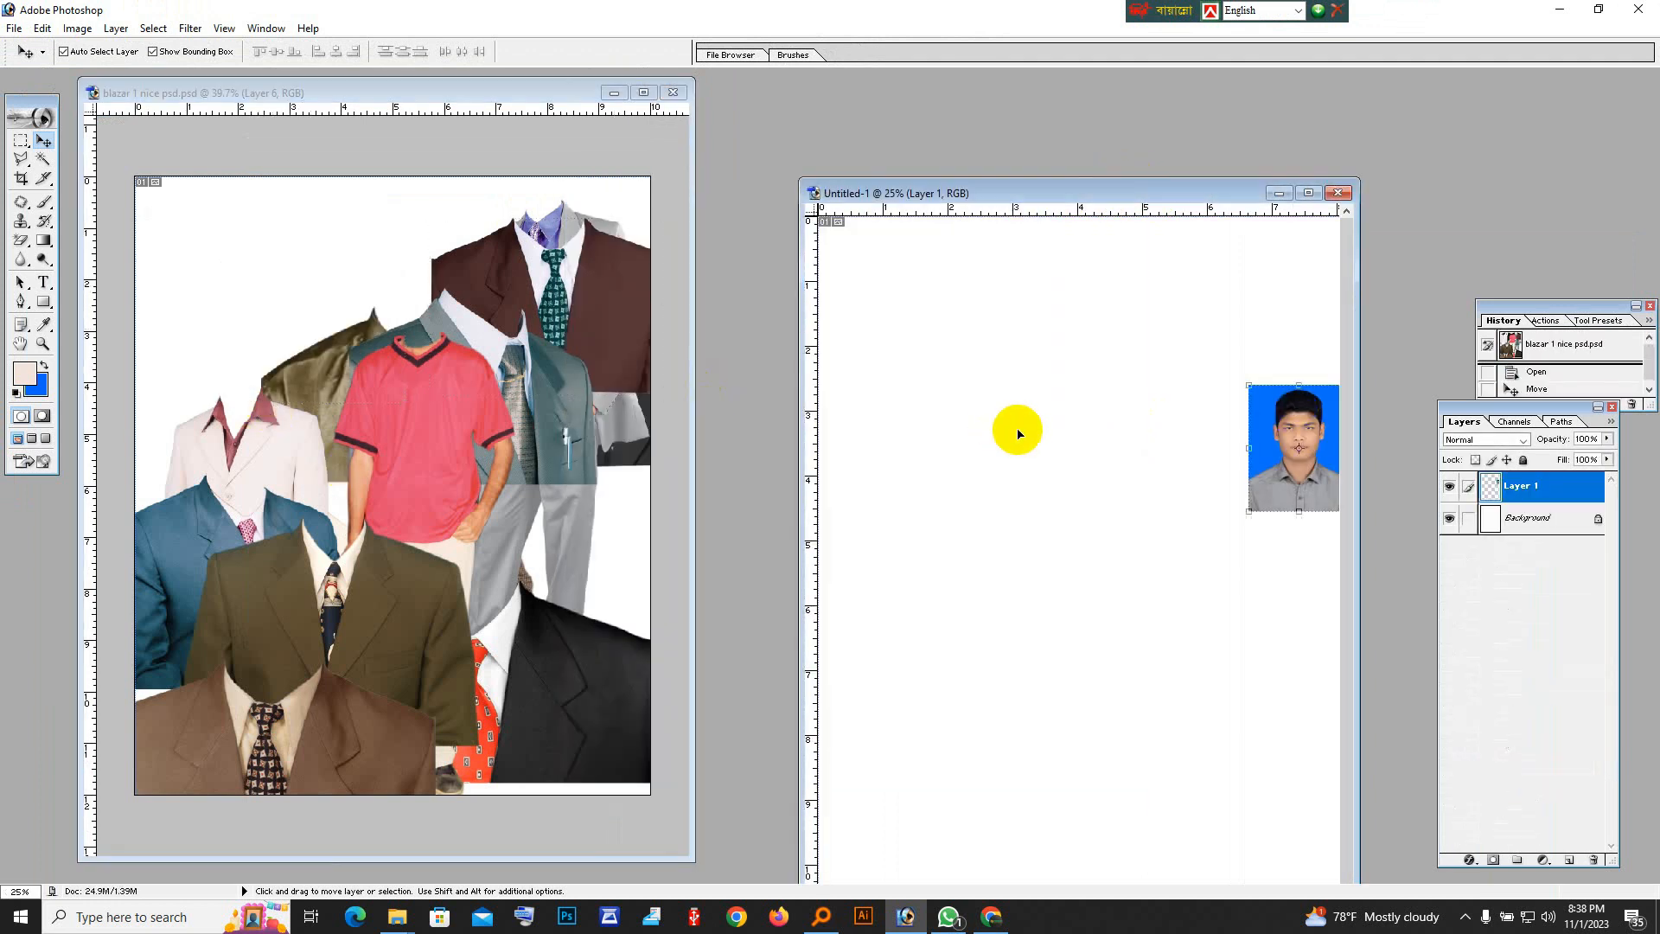
left_click(602, 291)
mouse_move(448, 99)
left_mouse_down()
mouse_move(799, 226)
mouse_move(540, 232)
mouse_move(428, 115)
left_mouse_up()
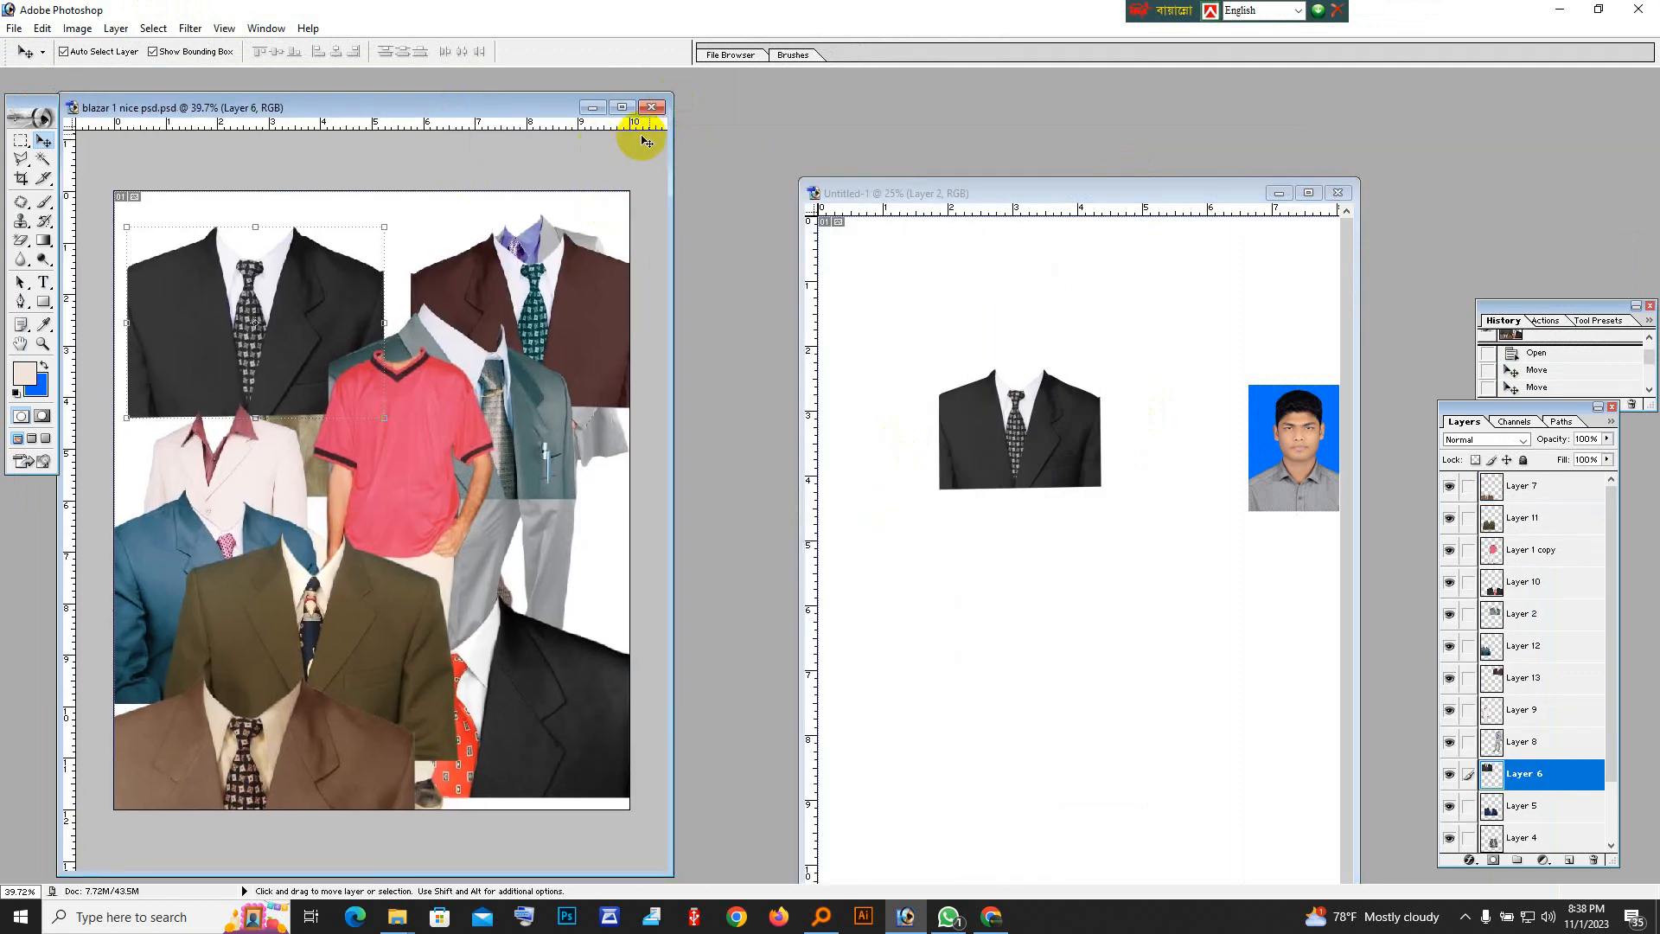
left_click(652, 107)
left_click(828, 344)
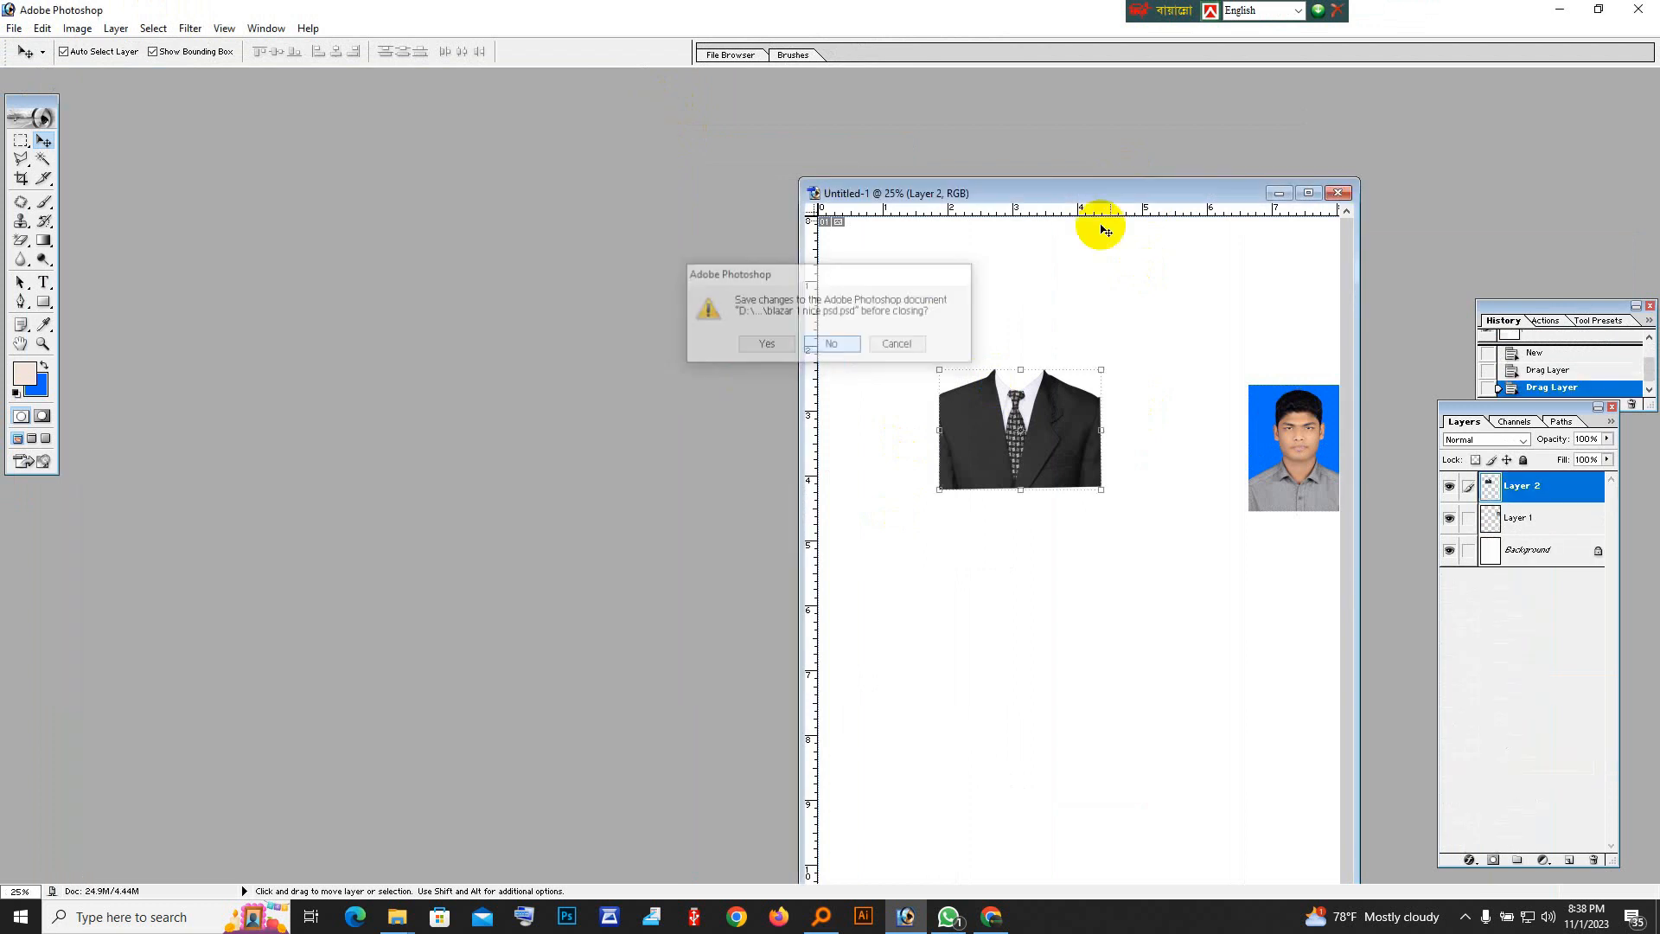
Maximize the A4 document and place the portrait in the page's upper middle with the black suit over its chest.
left_click_drag(1142, 196, 671, 102)
left_click(838, 96)
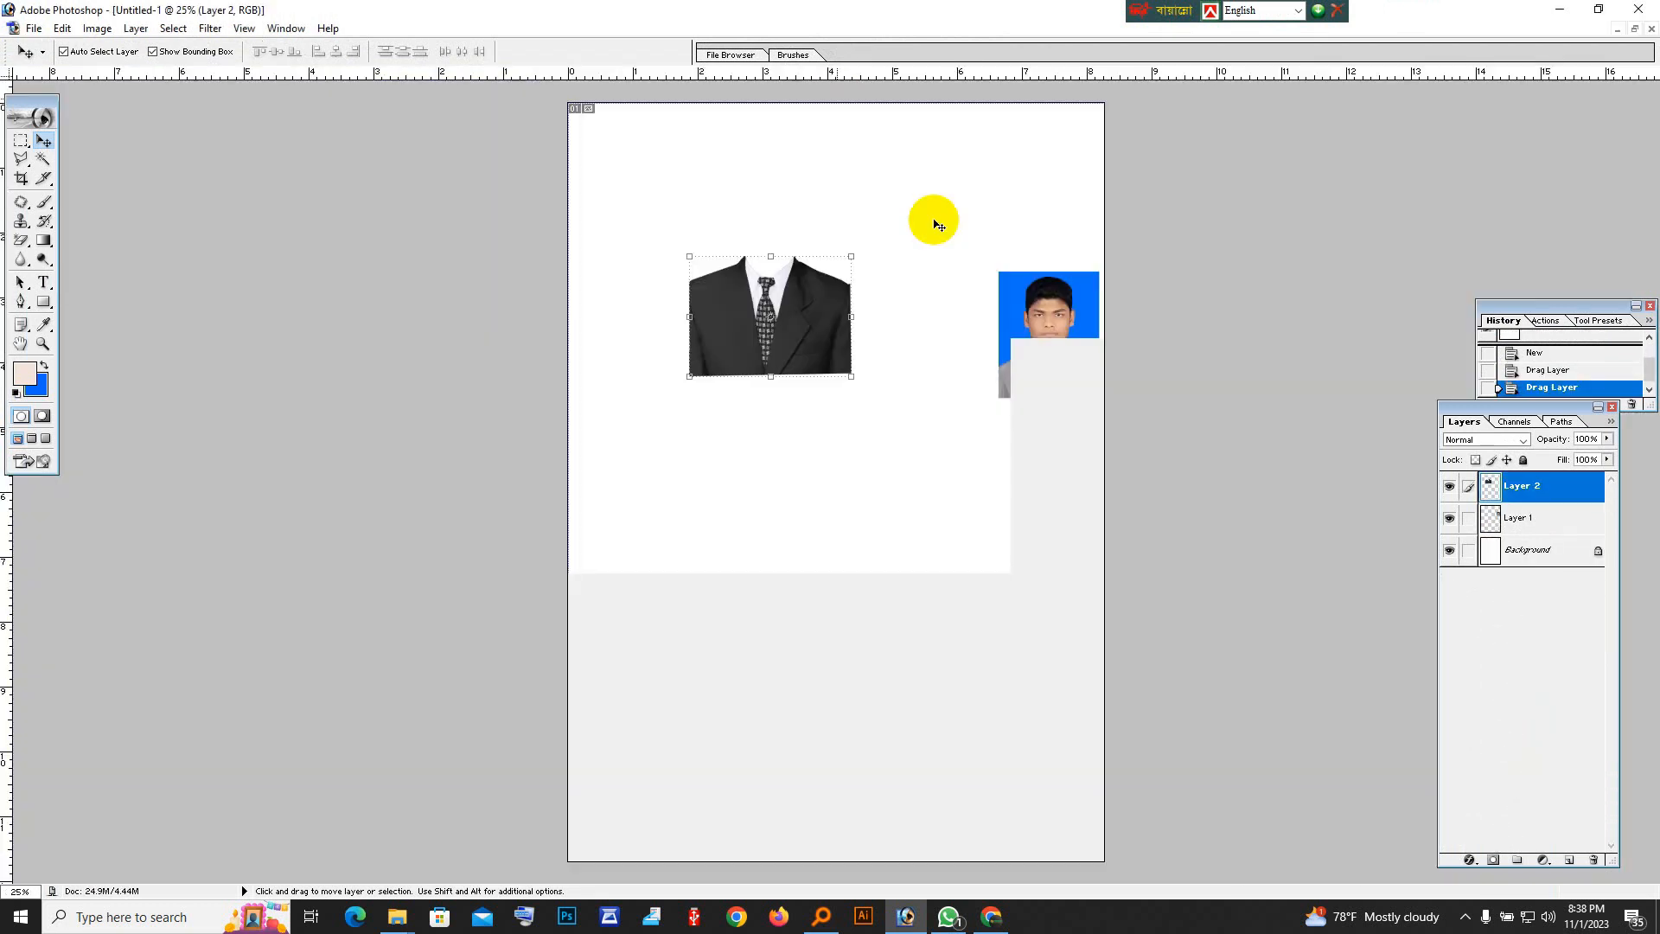
left_click_drag(1051, 355, 874, 277)
left_click_drag(767, 339, 859, 340)
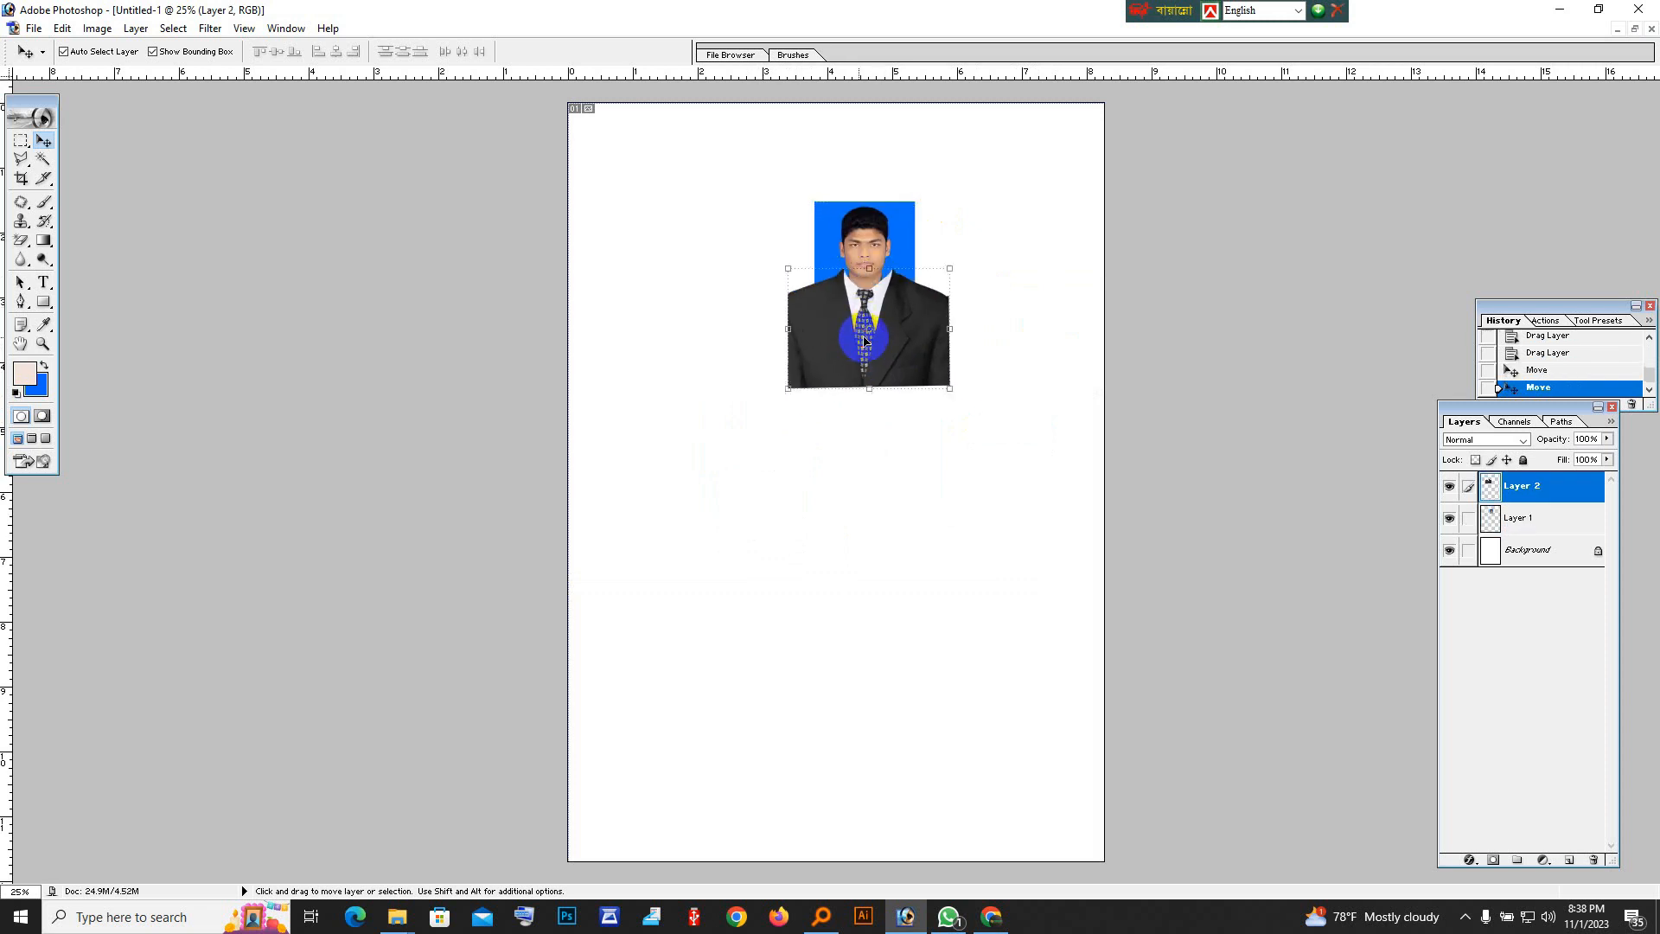
Scale the suit to about 64.1% width and 66.3% height and fit it over the portrait's shoulders.
left_click(909, 408, "ctrl")
left_click(917, 410, "ctrl")
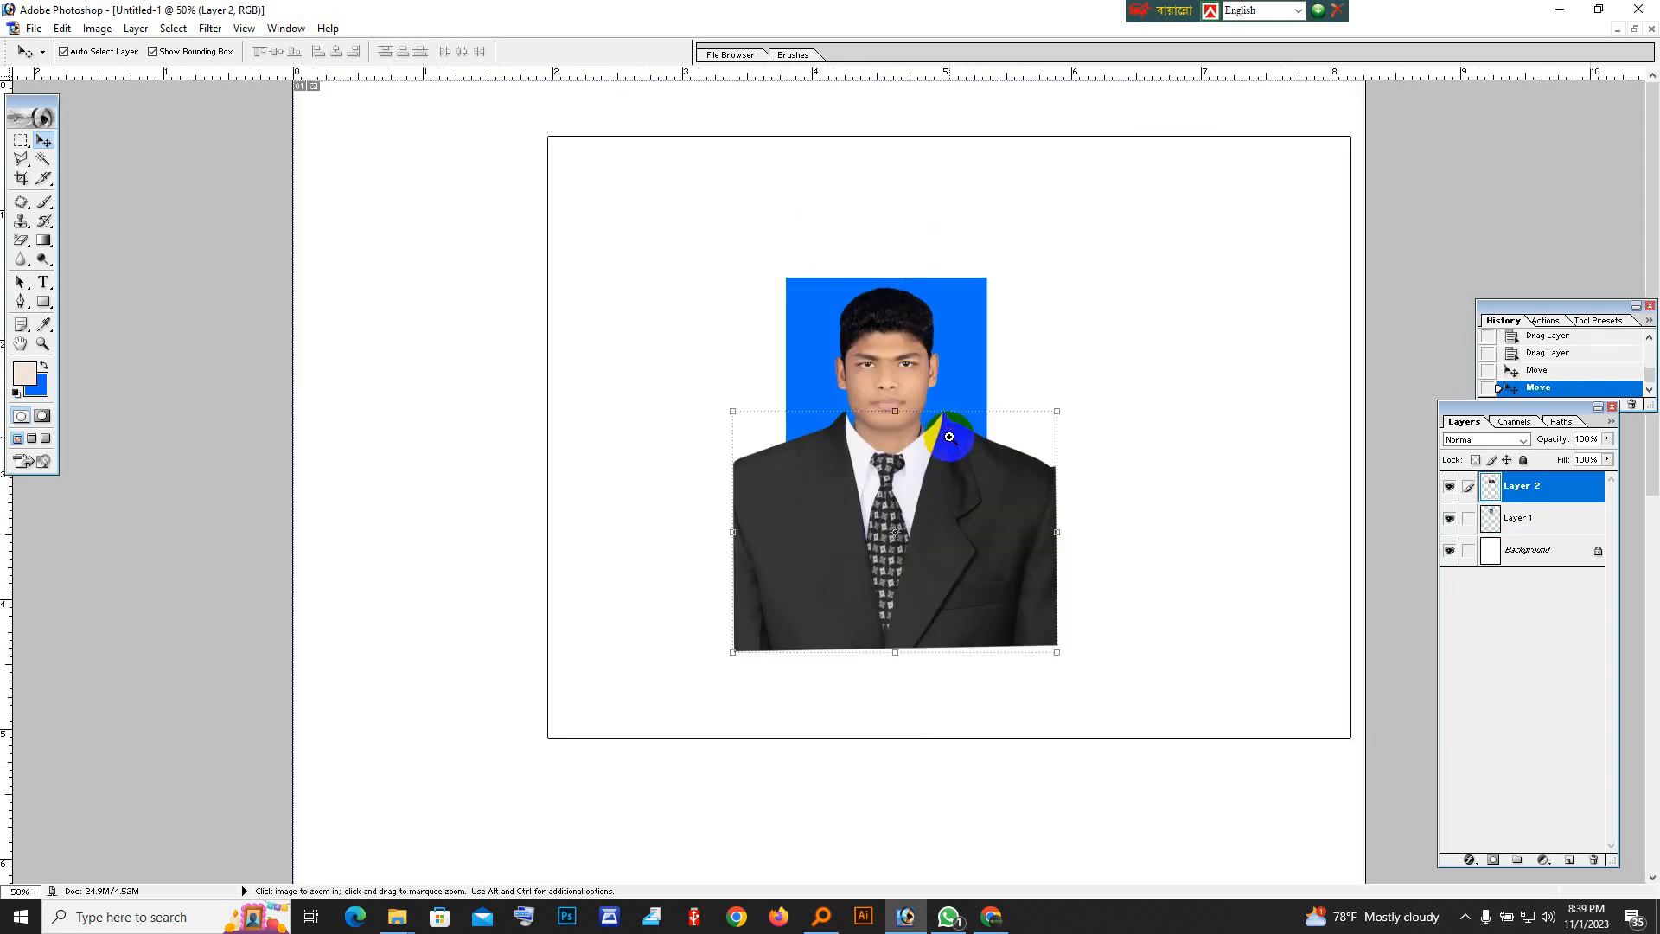
left_click(1009, 604, "ctrl")
left_click(1004, 593, "ctrl")
left_click_drag(701, 427, 723, 506)
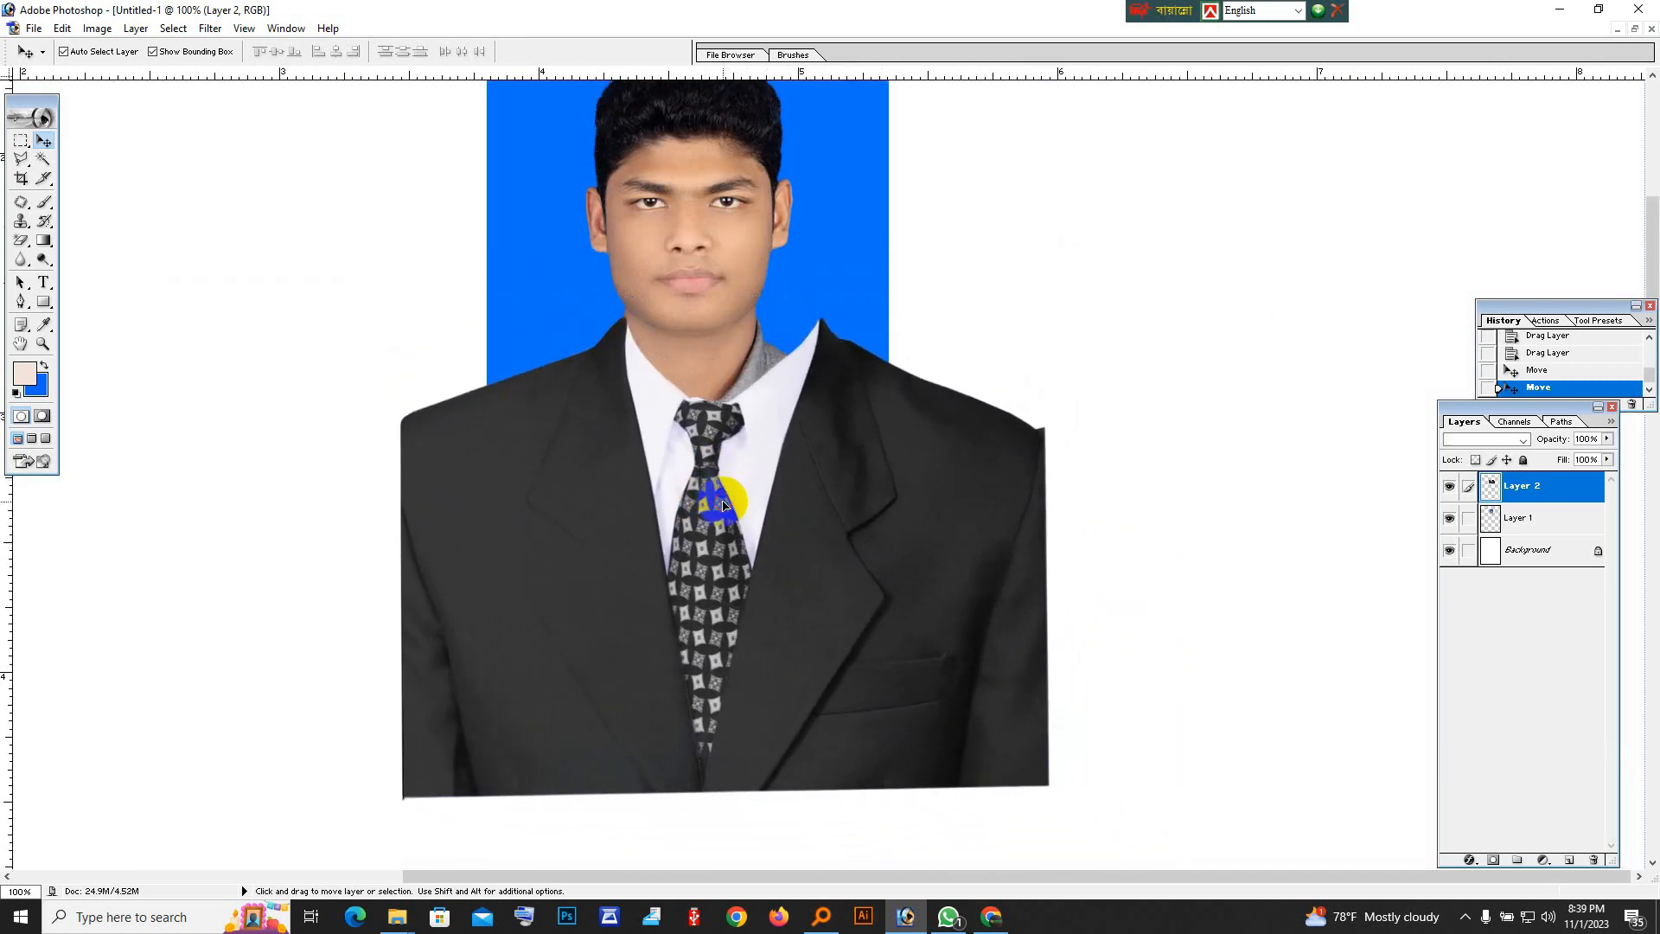
left_click_drag(1049, 807, 945, 749)
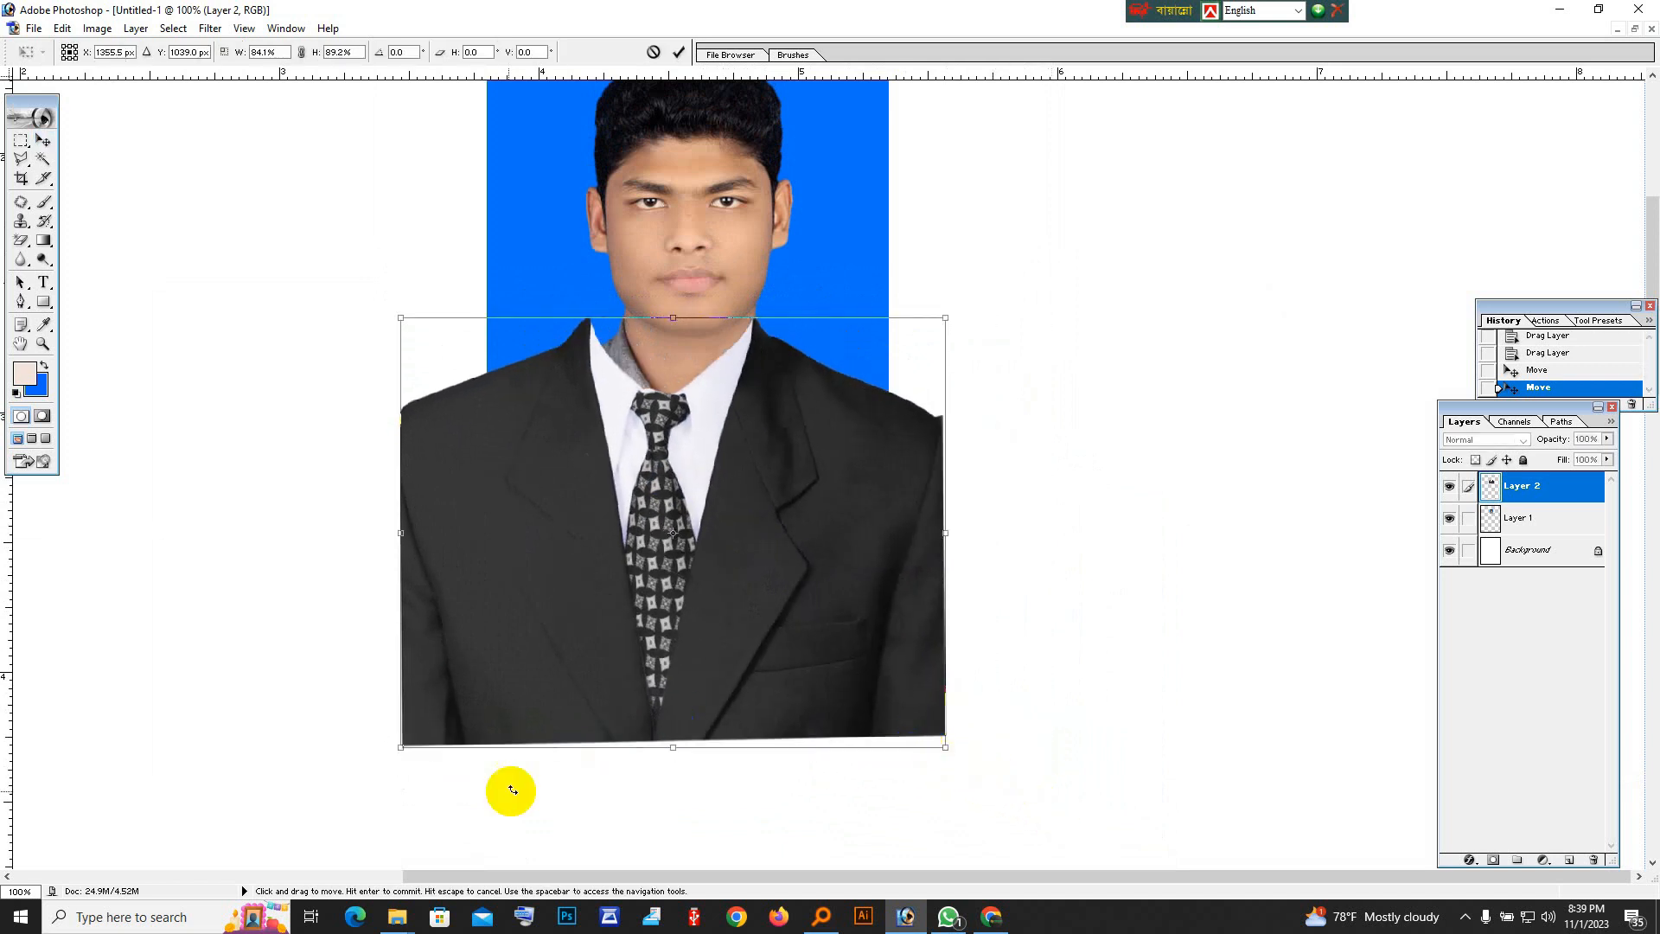
left_click_drag(401, 748, 525, 636)
left_click_drag(708, 547, 670, 555)
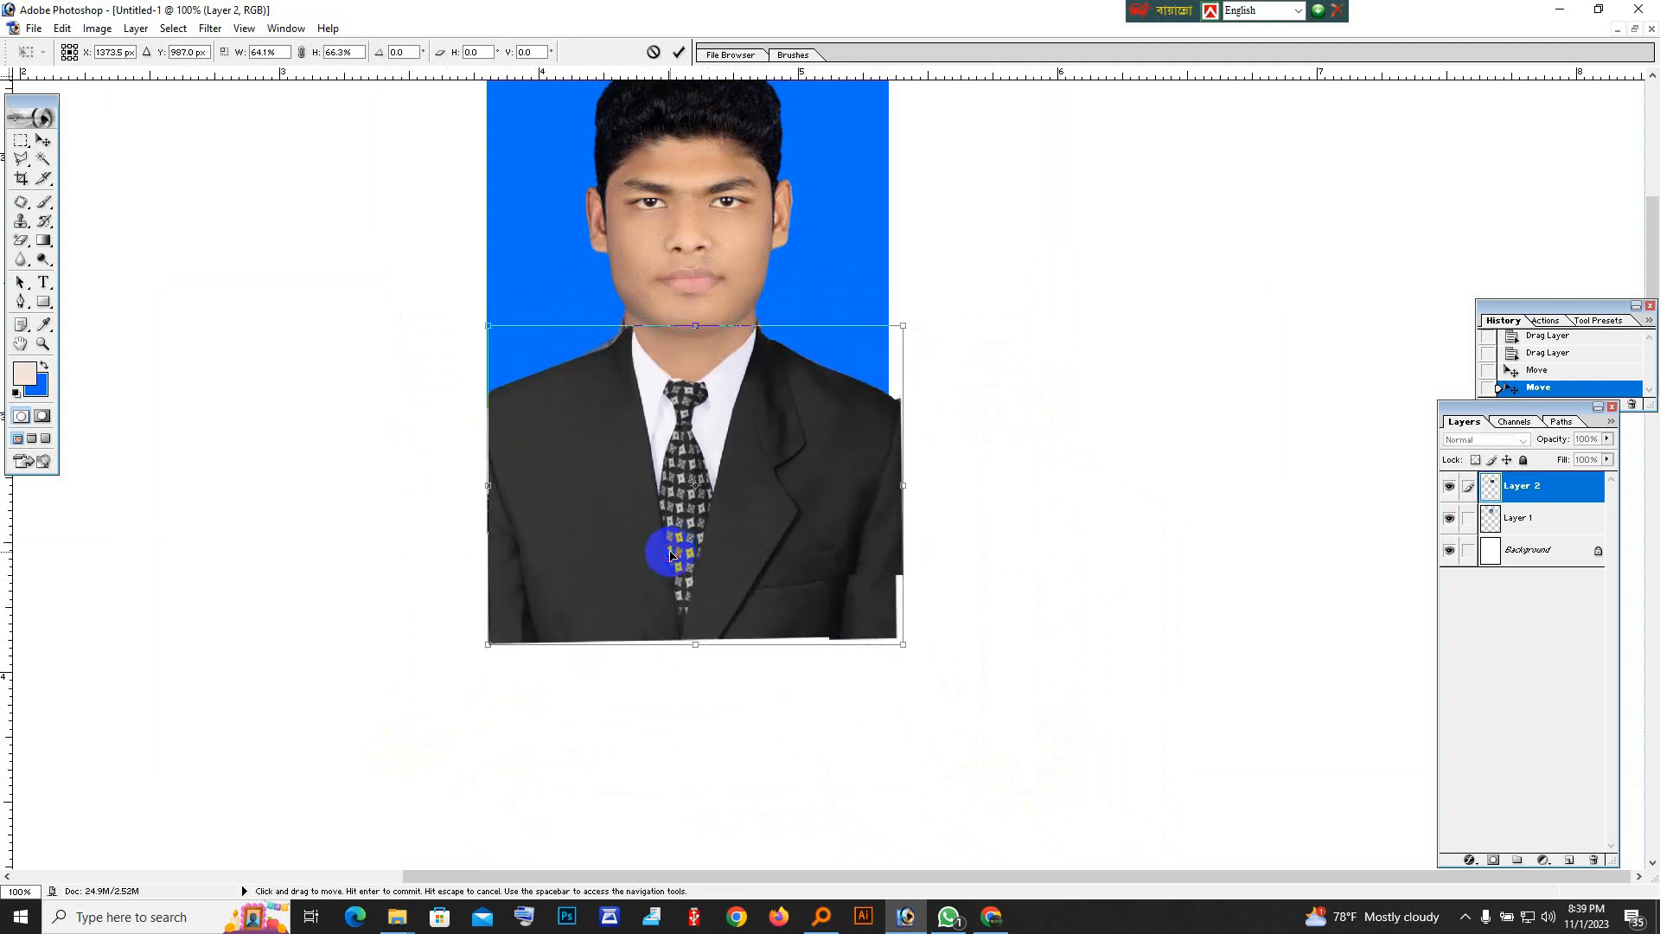
left_click(744, 474, "ctrl")
key("Return")
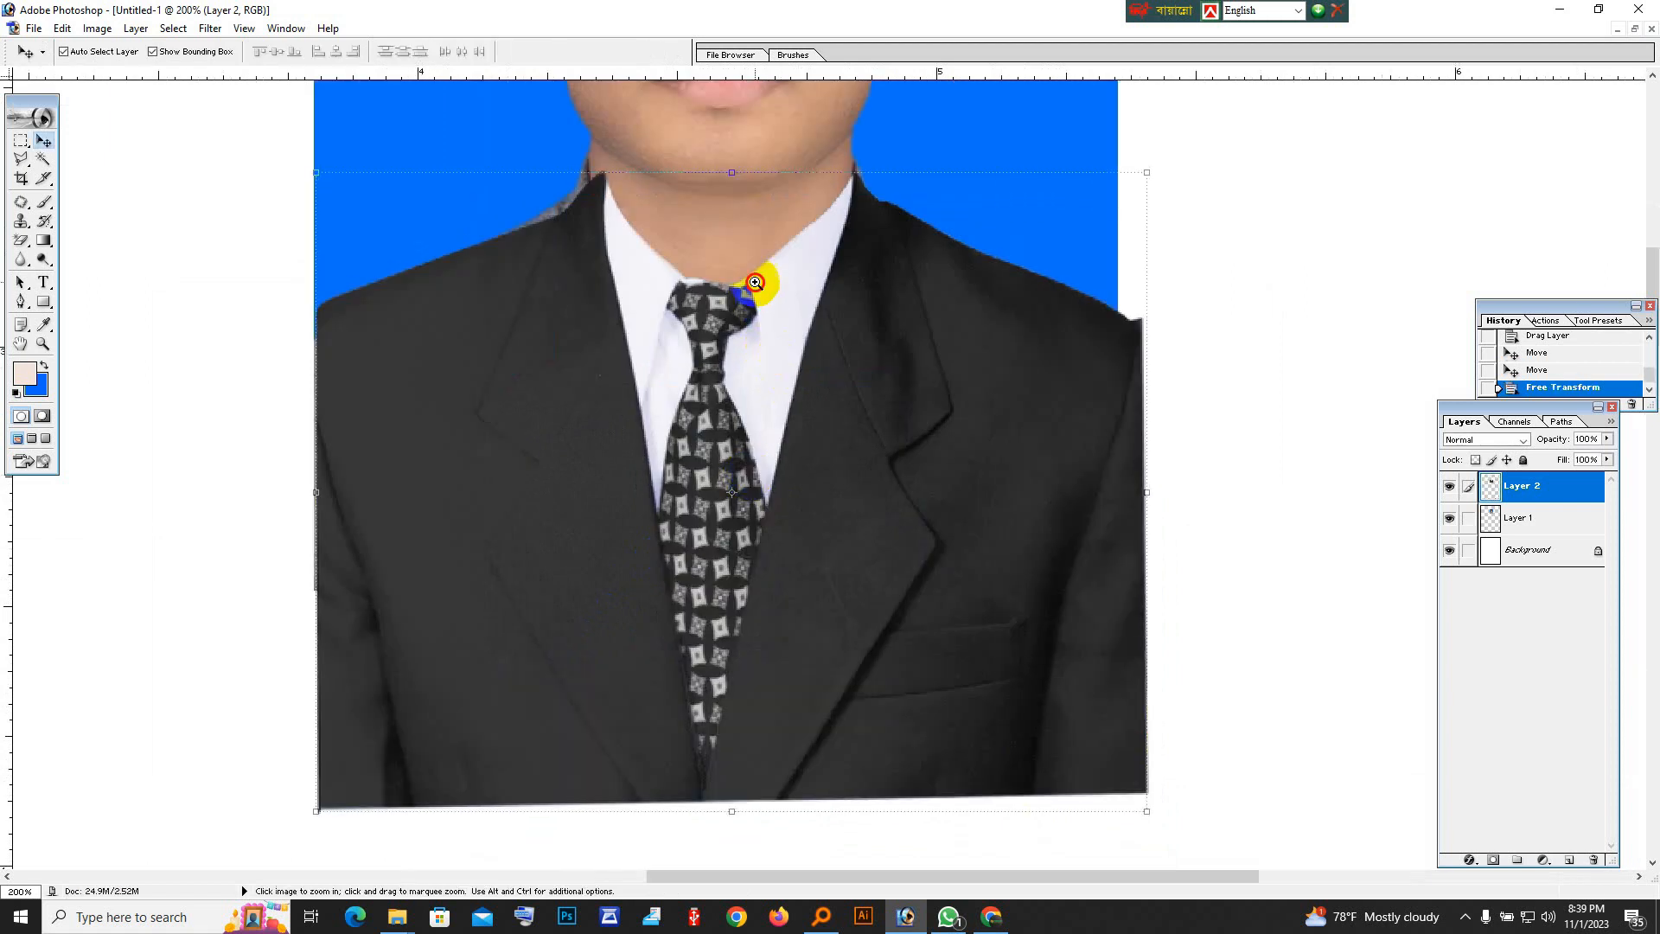
Enlarge the suit to about 109.5% width and 102.9% height and center its collar around the portrait's neck.
left_click(755, 282, "ctrl")
left_click_drag(864, 501, 870, 500)
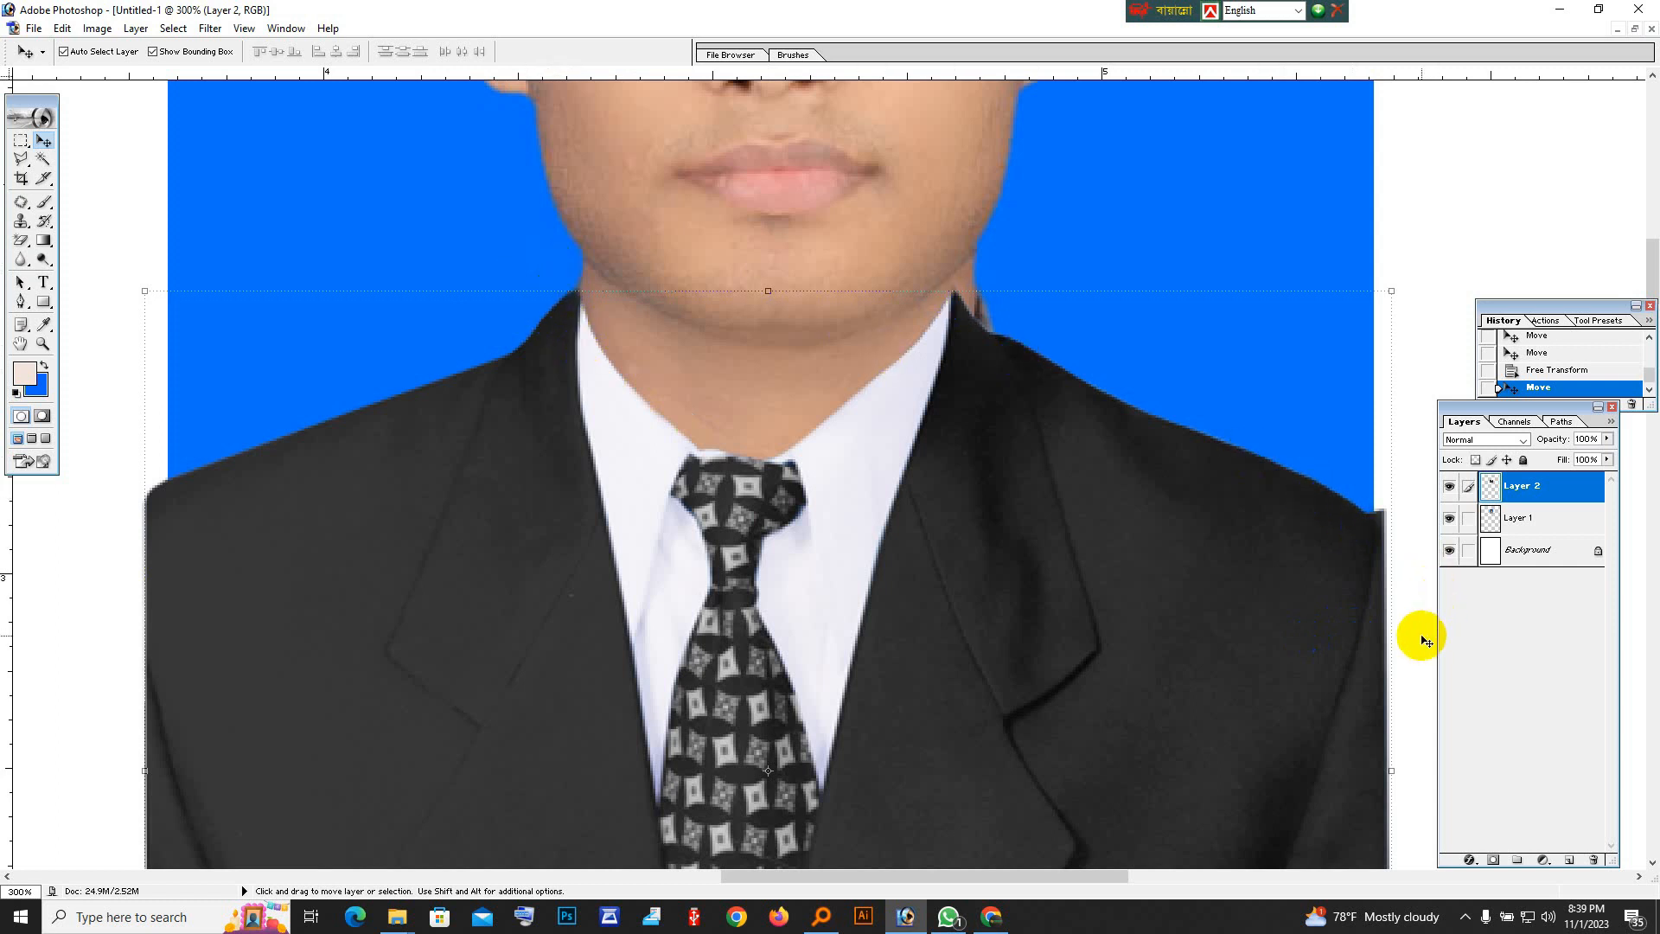
left_click_drag(1397, 636, 1444, 624)
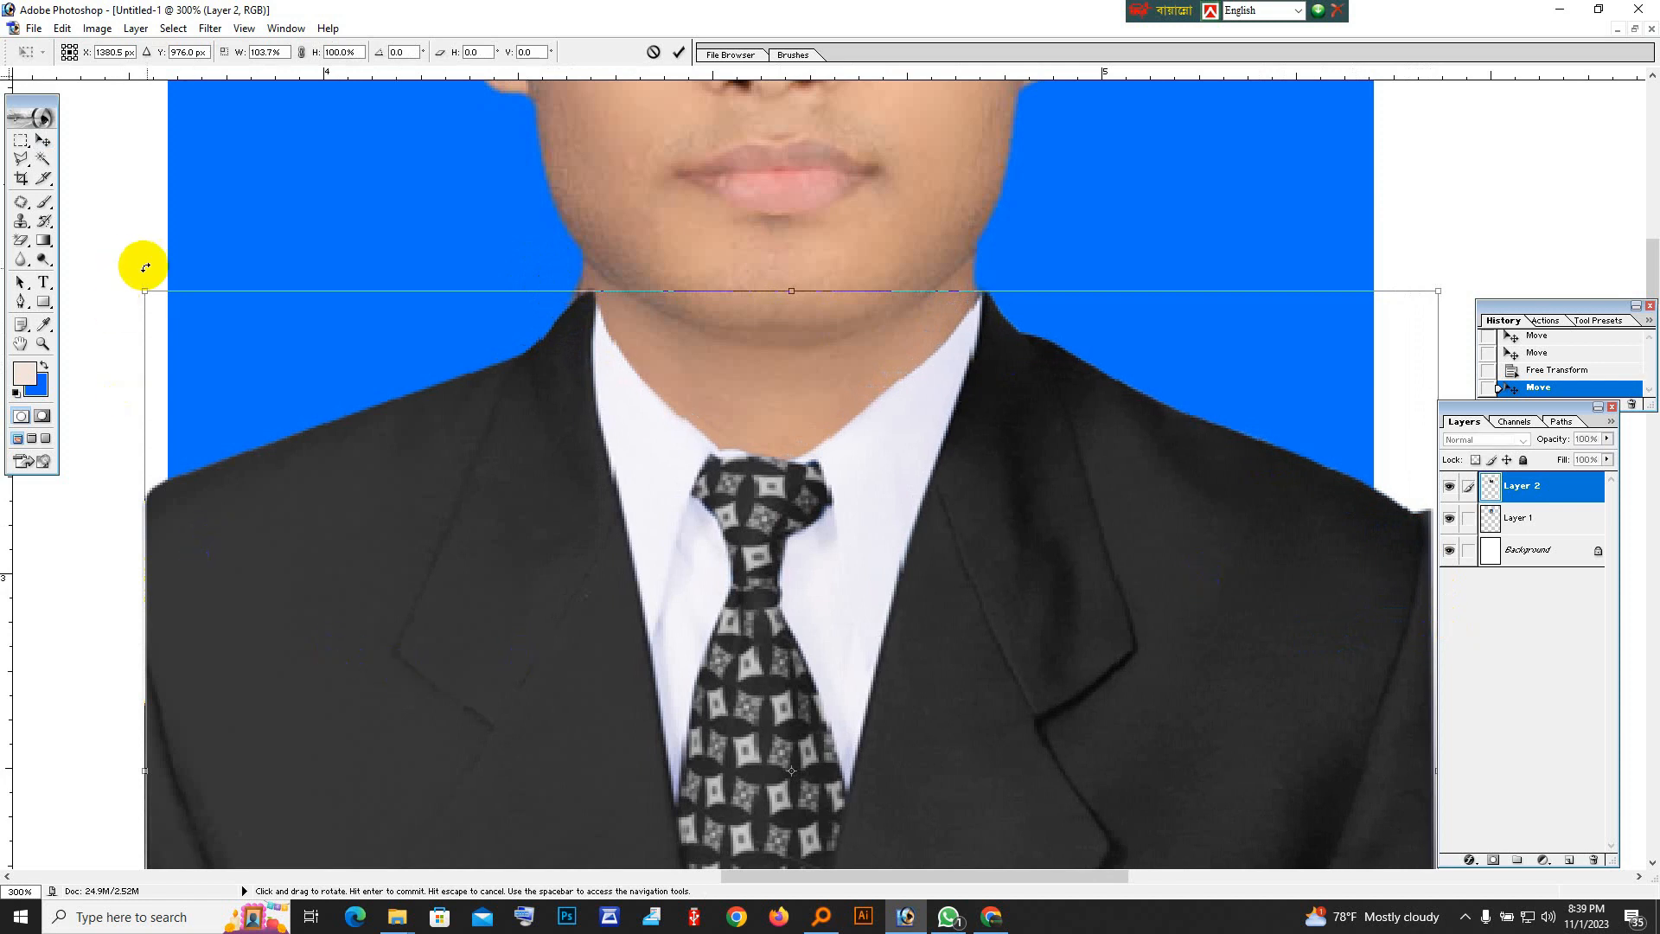
left_click_drag(146, 289, 89, 267)
left_click_drag(1438, 266, 1457, 265)
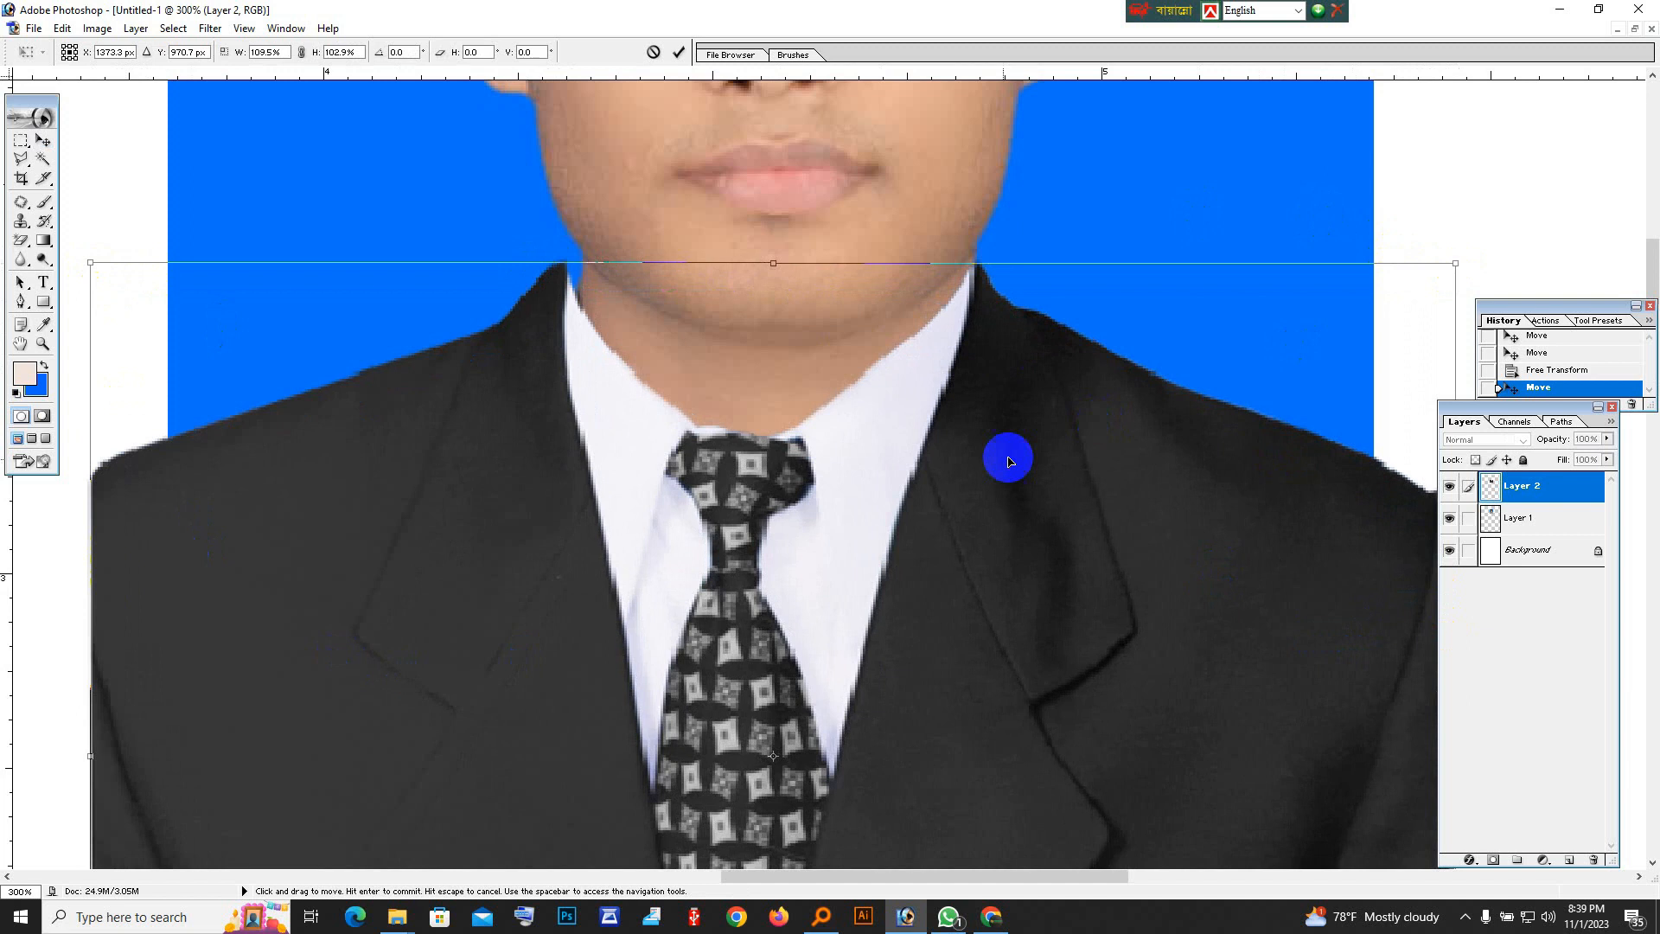
left_click_drag(996, 473, 1009, 485)
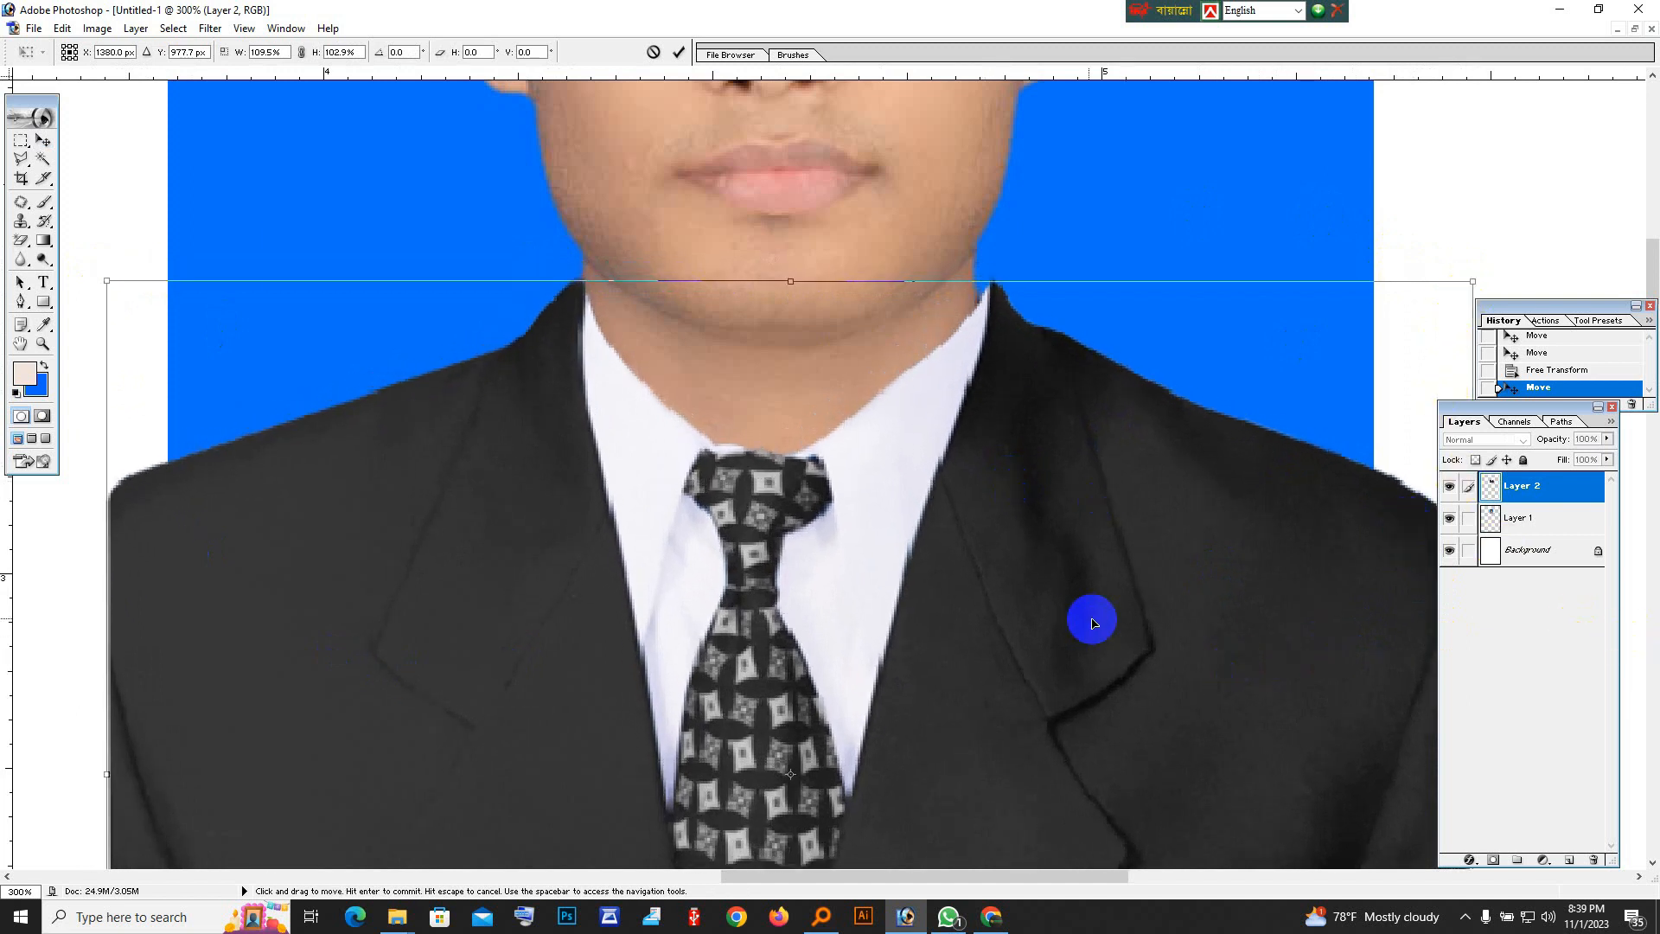
Reduce the suit to about 106.2% width and 101.1% height so it fits the shoulders more closely.
key("ctrl+minus")
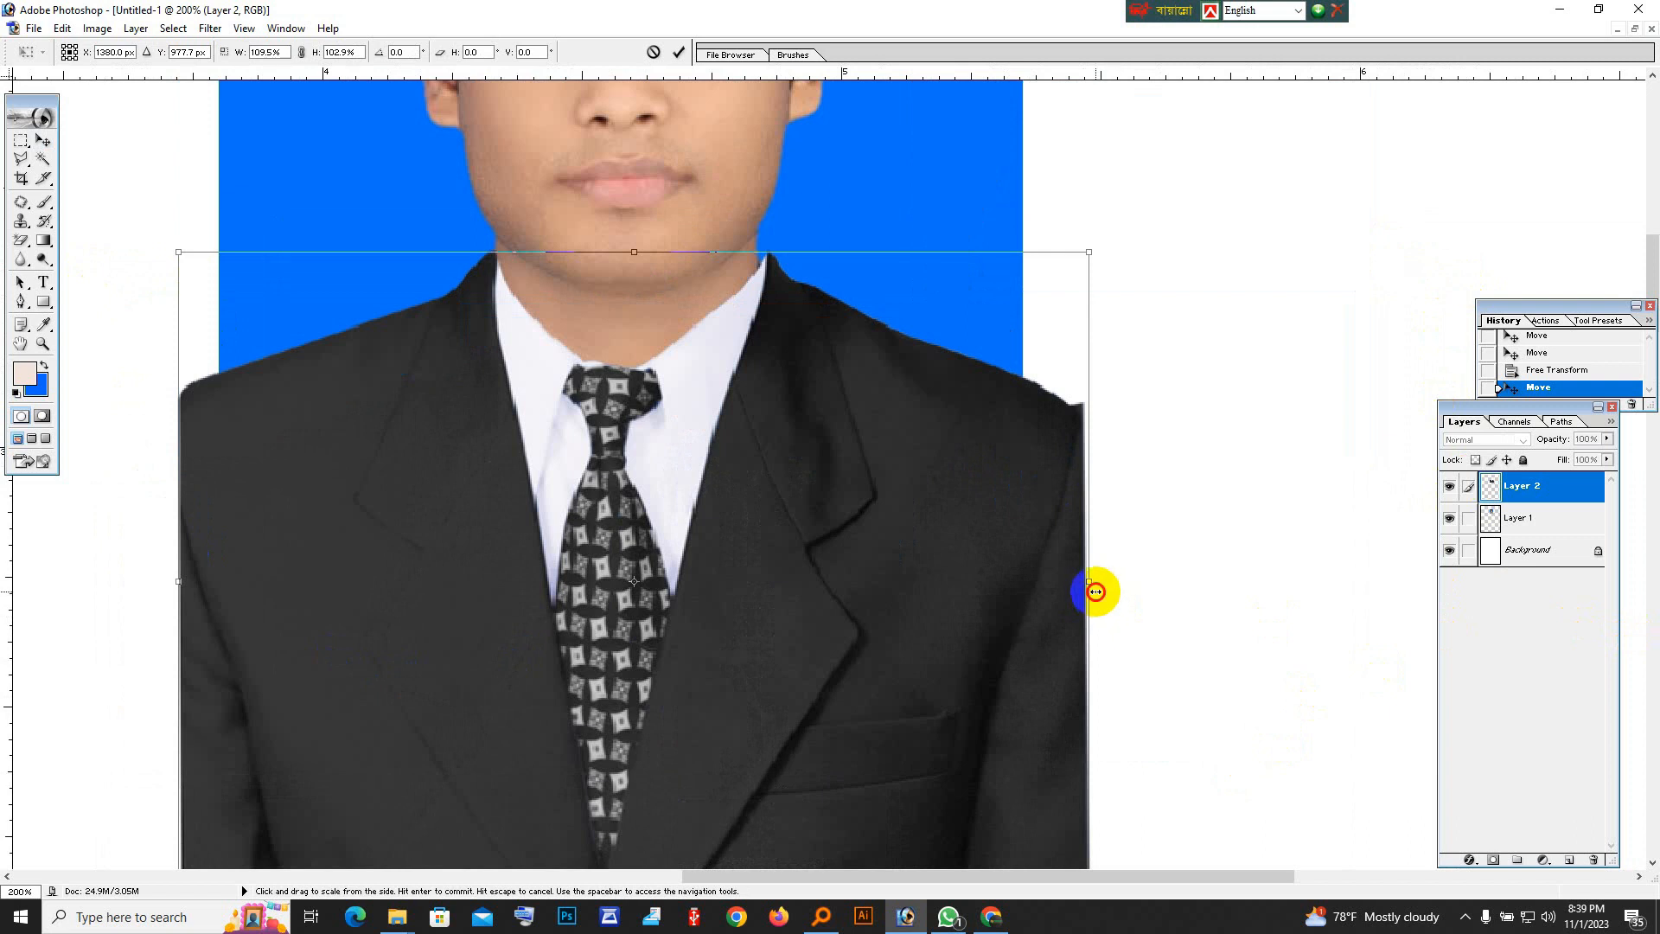
left_click_drag(1093, 591, 1082, 592)
left_click_drag(179, 591, 191, 593)
left_click_drag(1075, 582, 1067, 582)
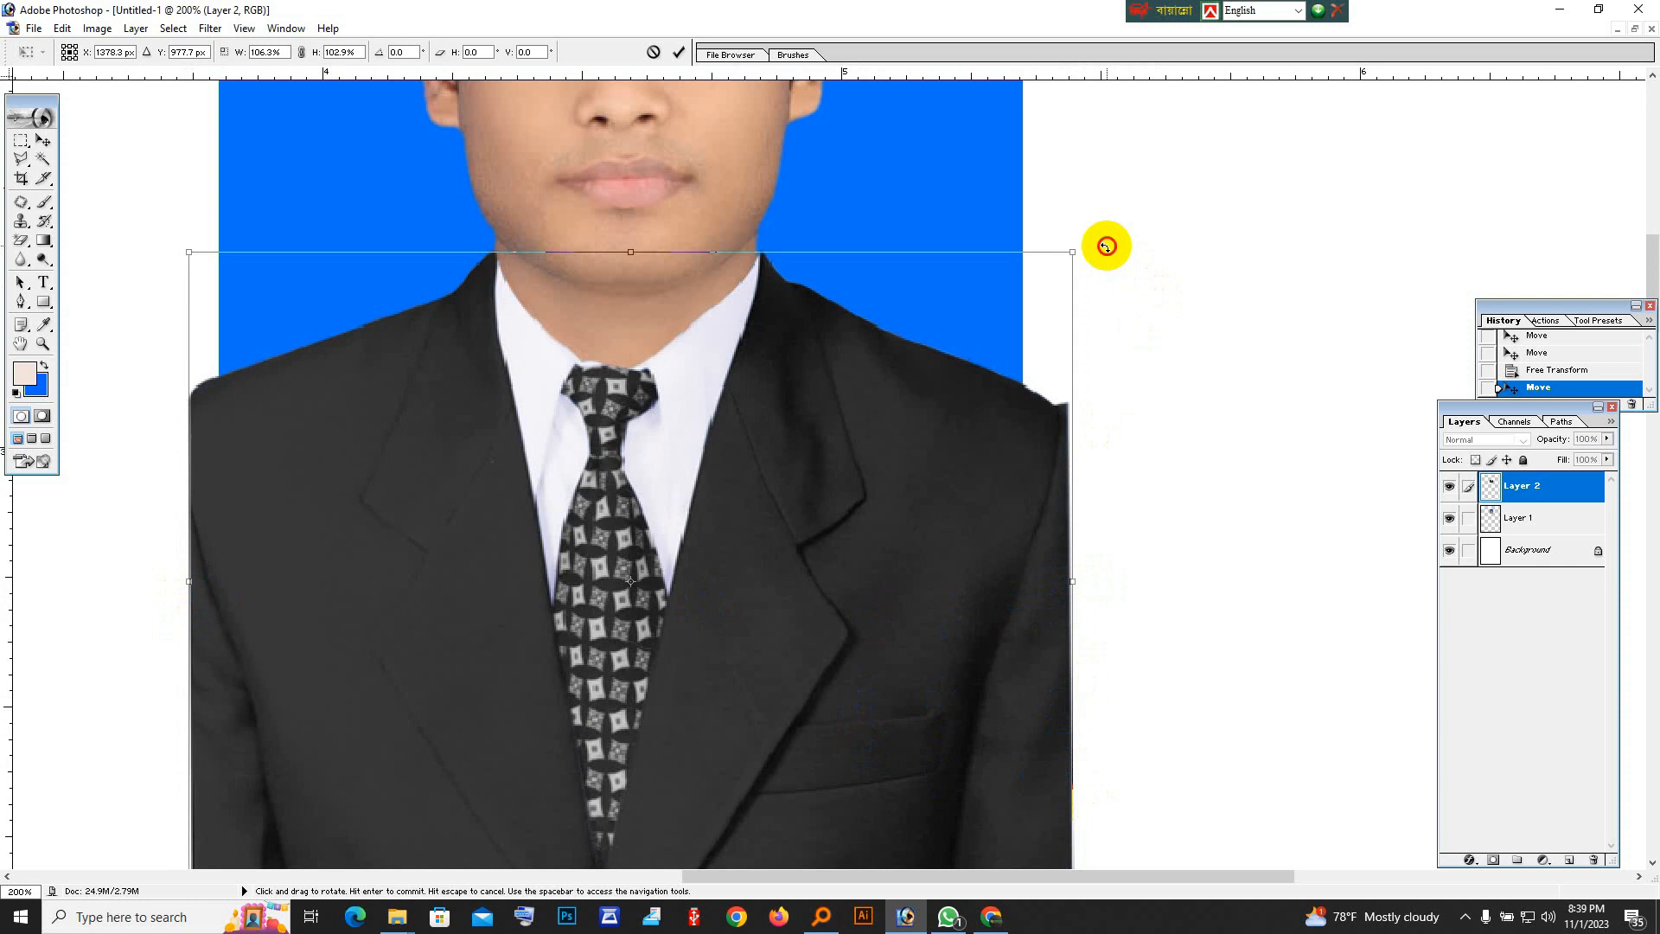
left_click_drag(1077, 250, 1078, 259)
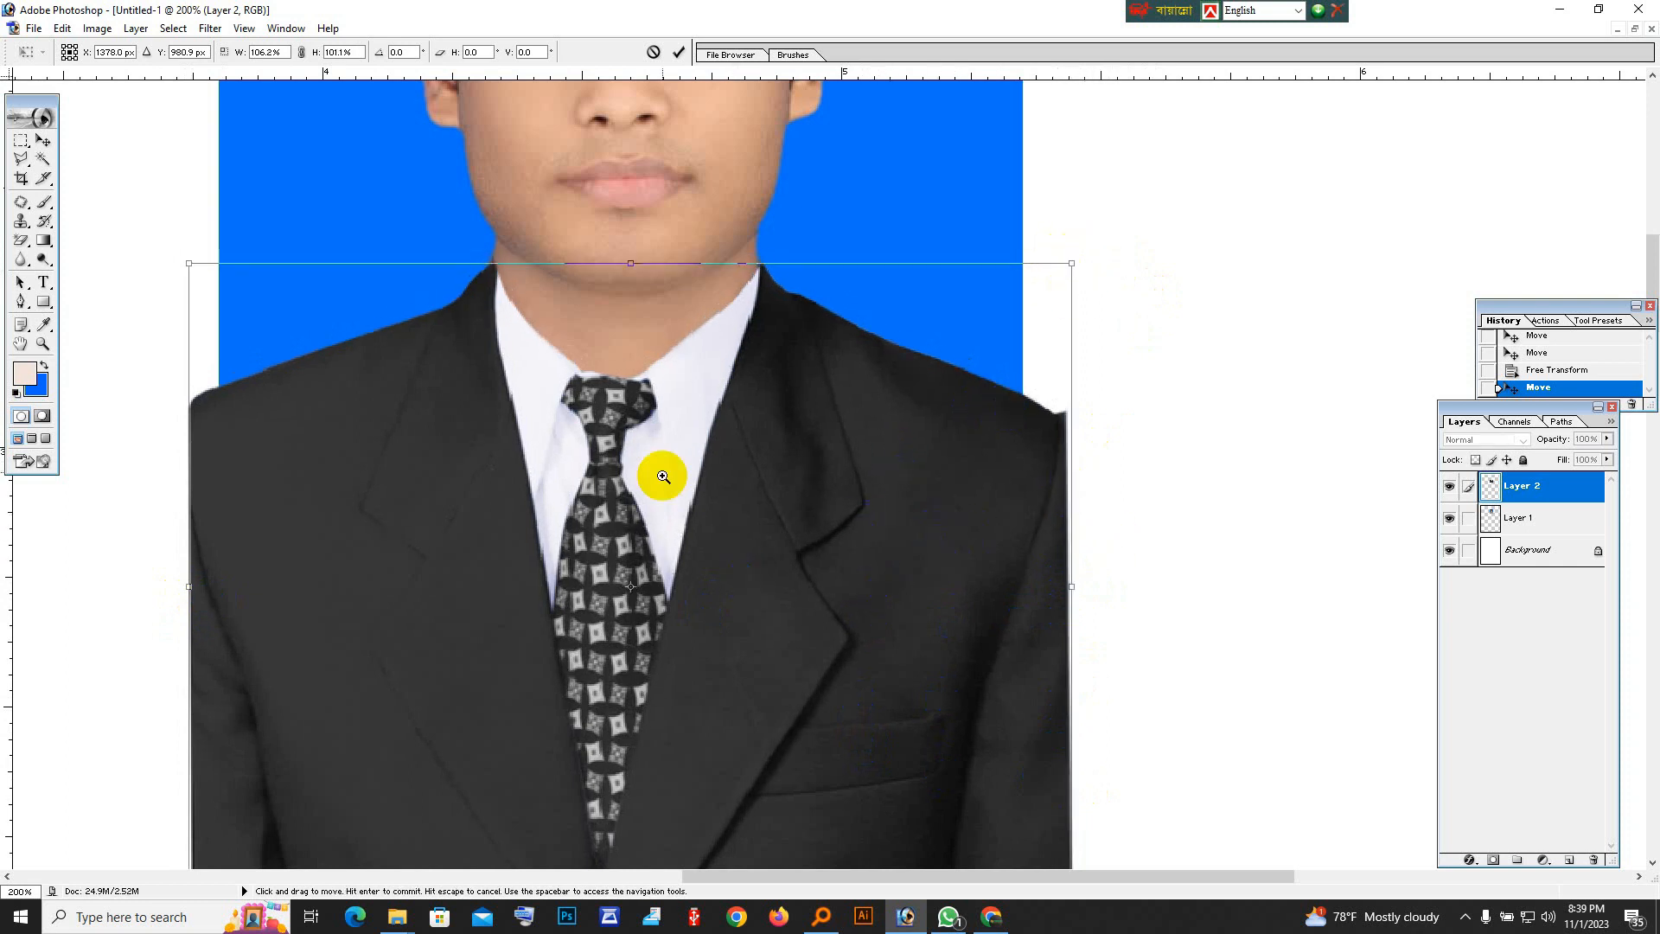
Widen the suit to about 107.6%, fine-tune its position around the neck, and apply the transformation.
left_click(664, 449, "ctrl")
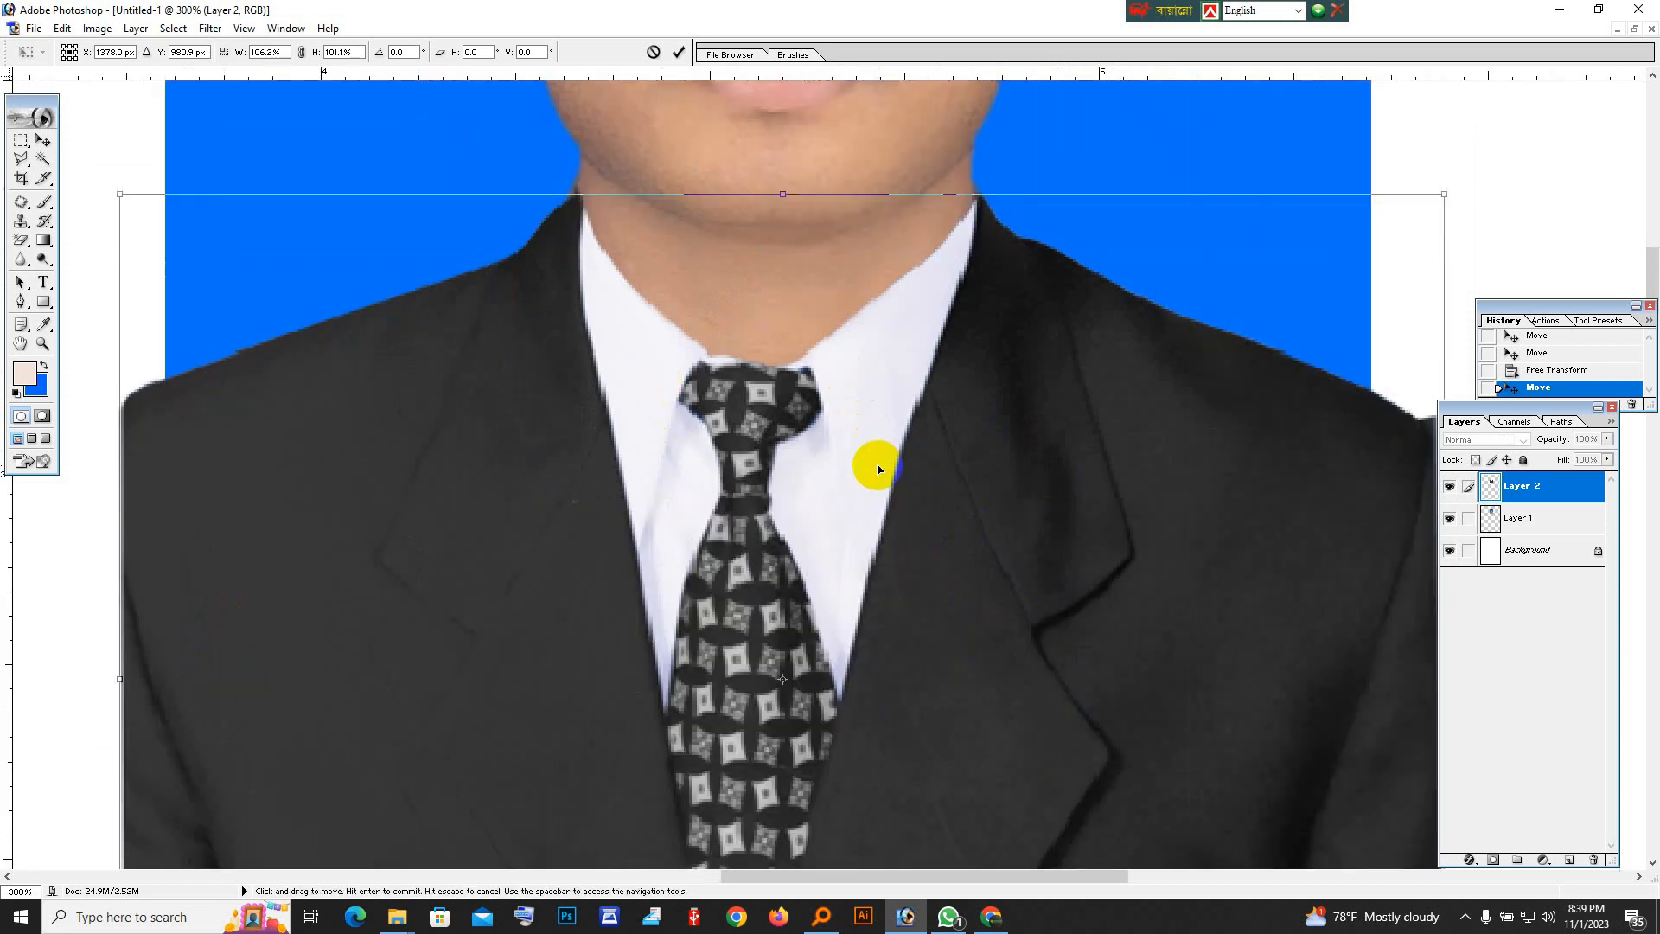
left_click_drag(878, 469, 878, 469)
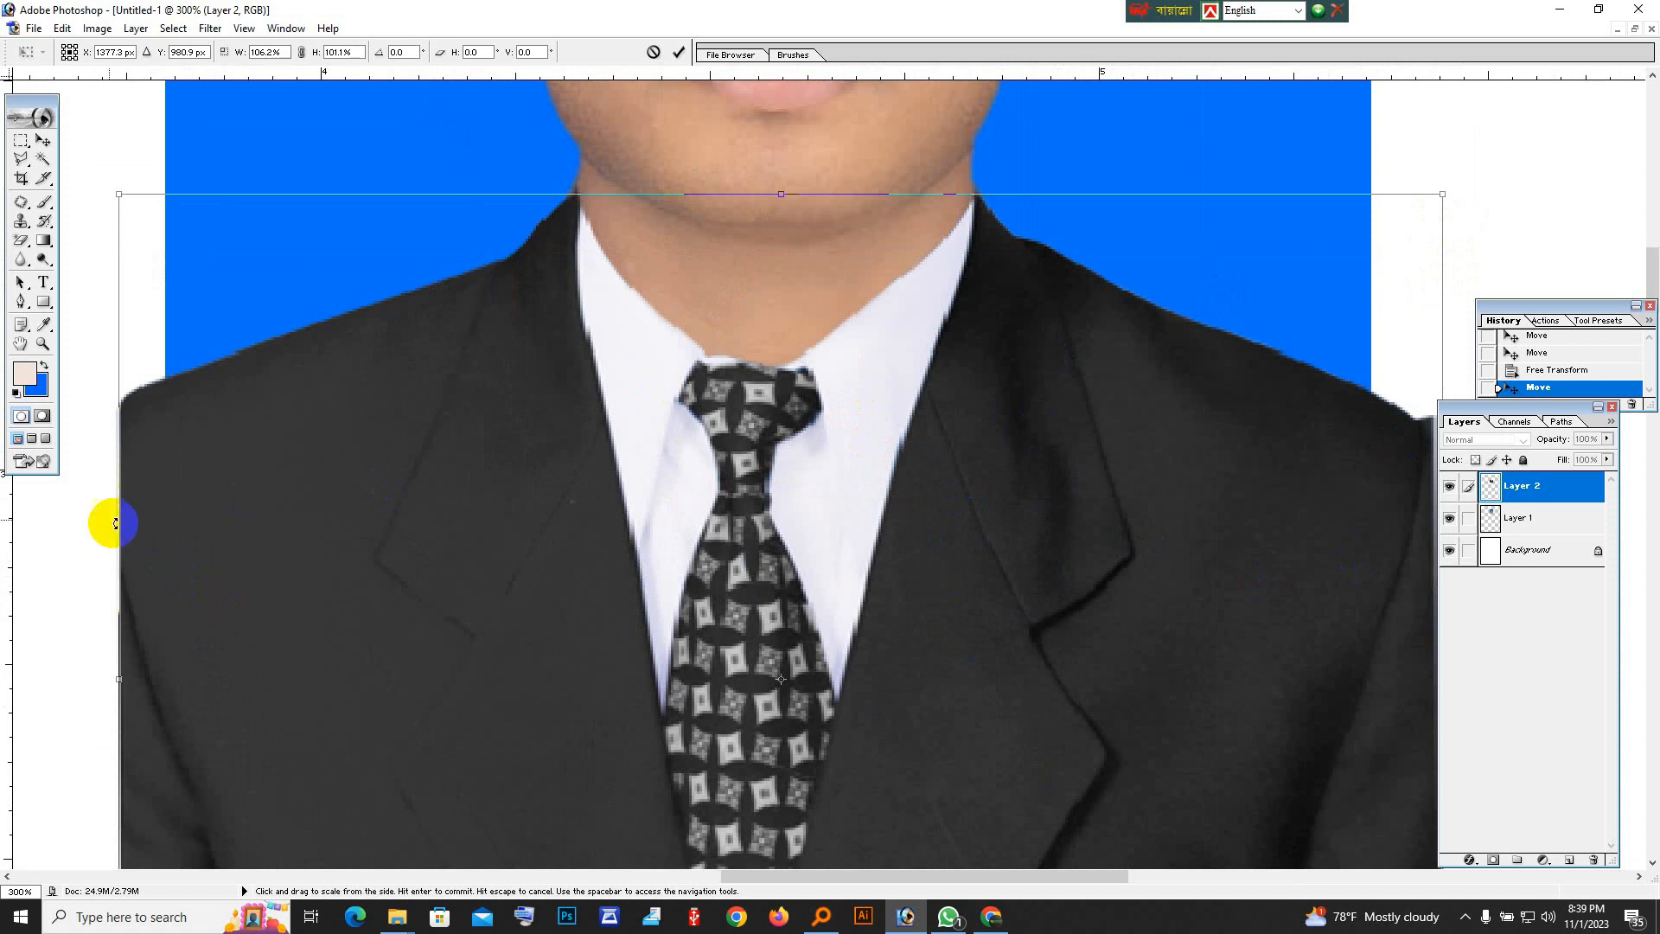
scroll(129, 554, "up", 1)
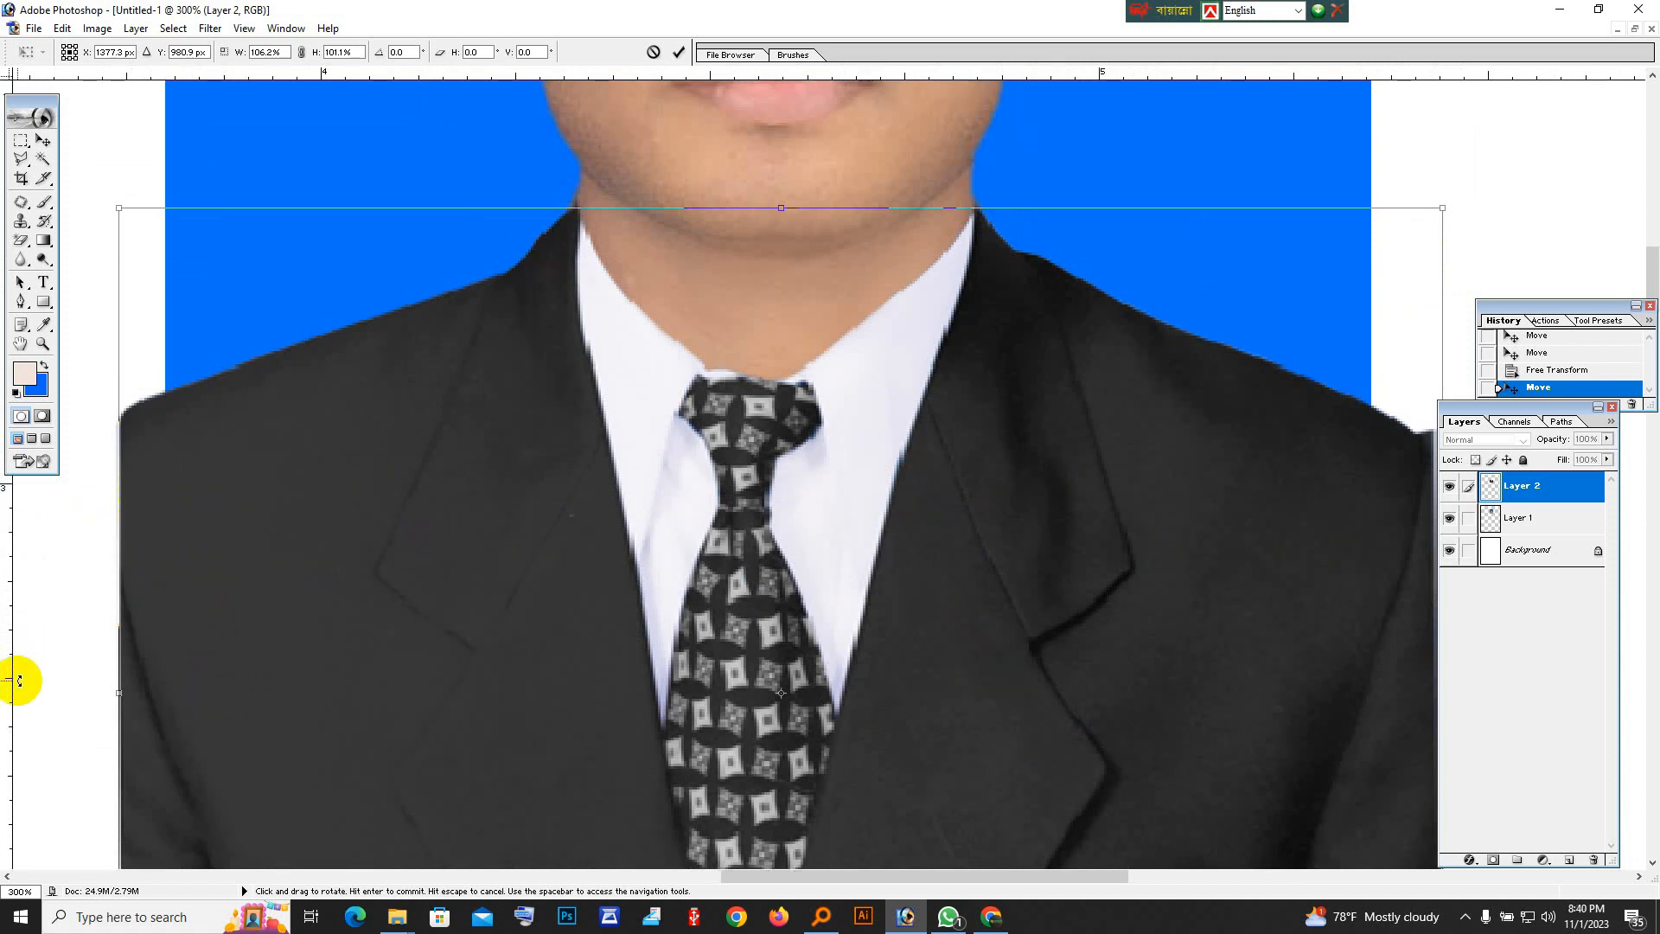
left_click_drag(122, 692, 111, 692)
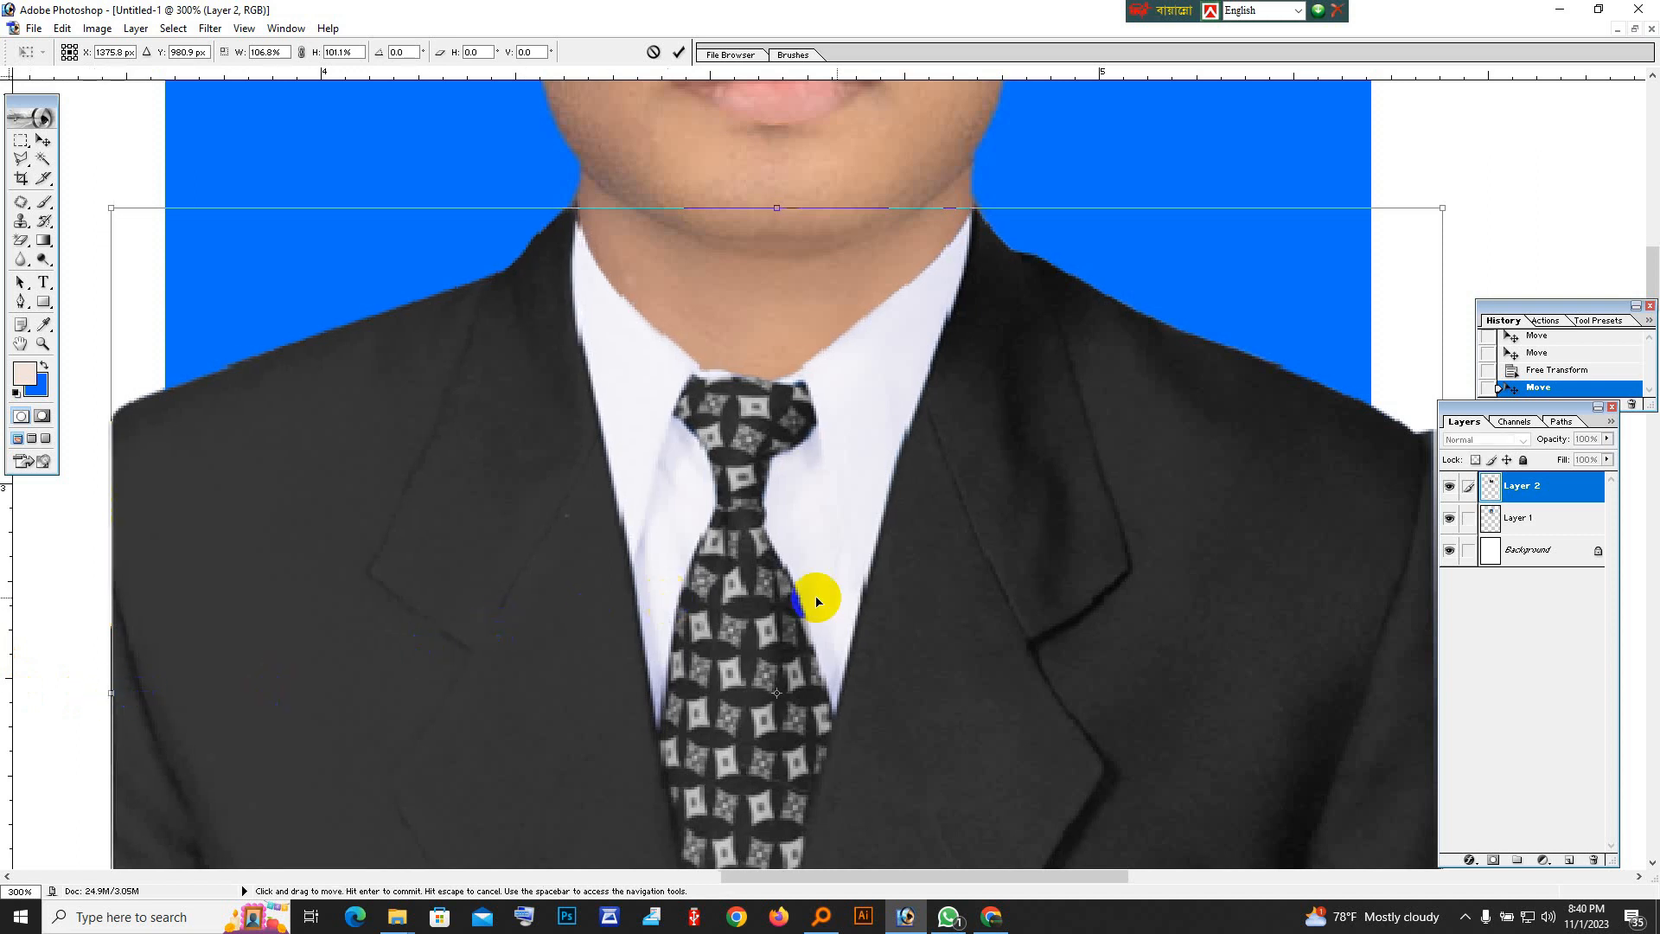
left_click_drag(1460, 223, 1468, 223)
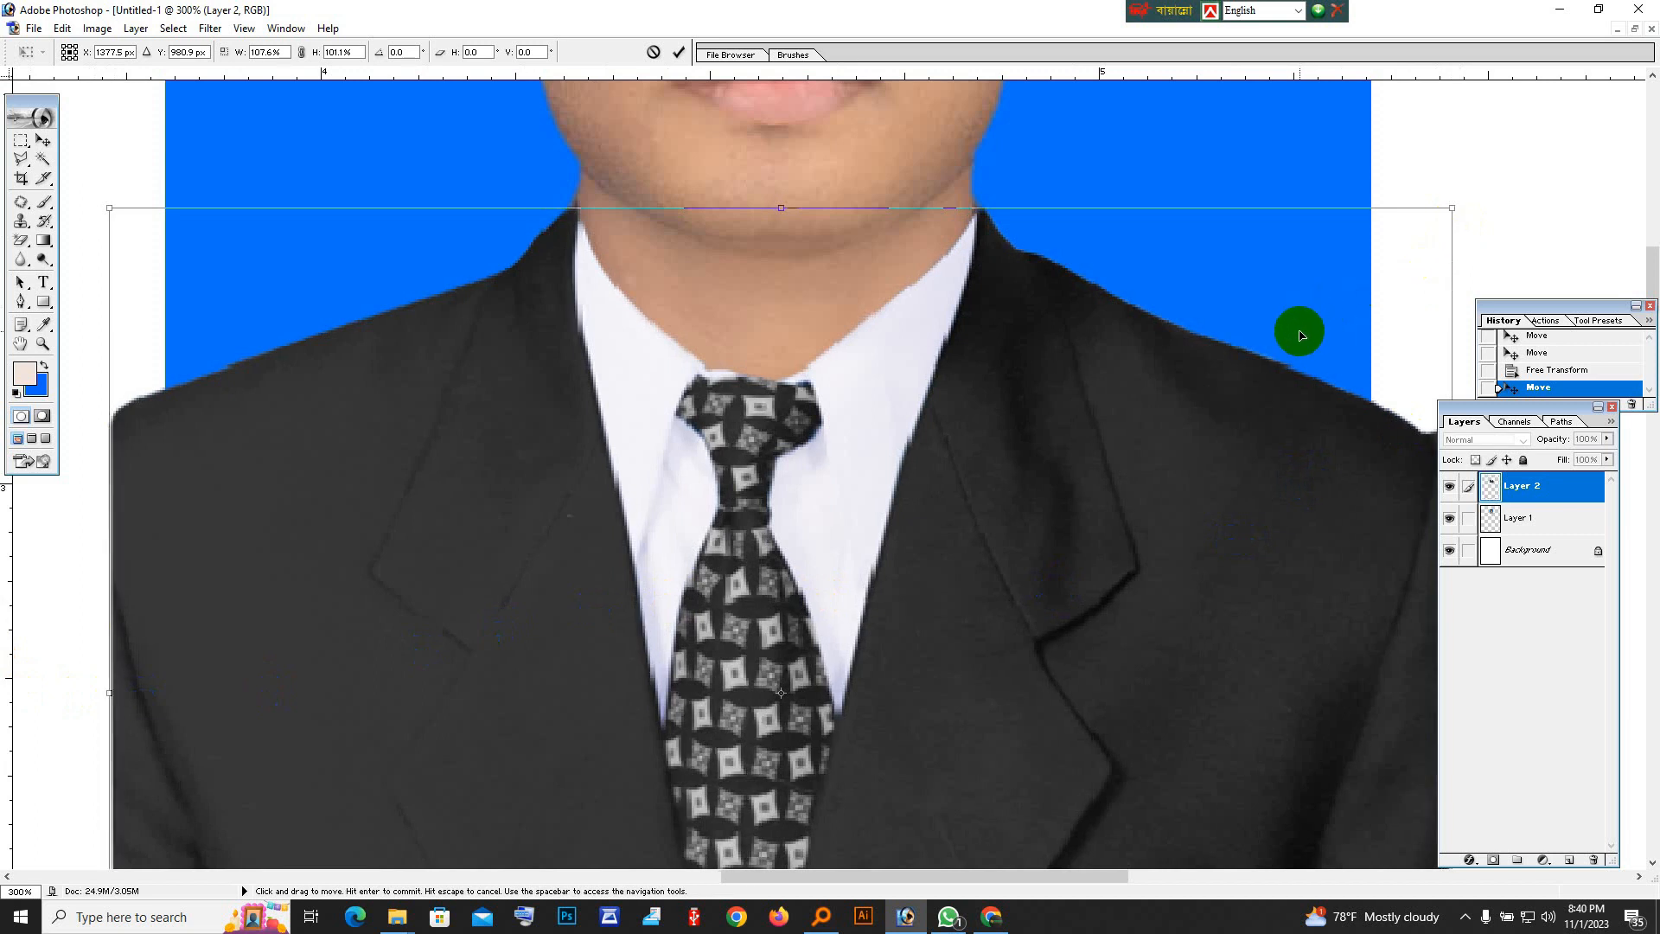
left_click_drag(1294, 340, 1294, 339)
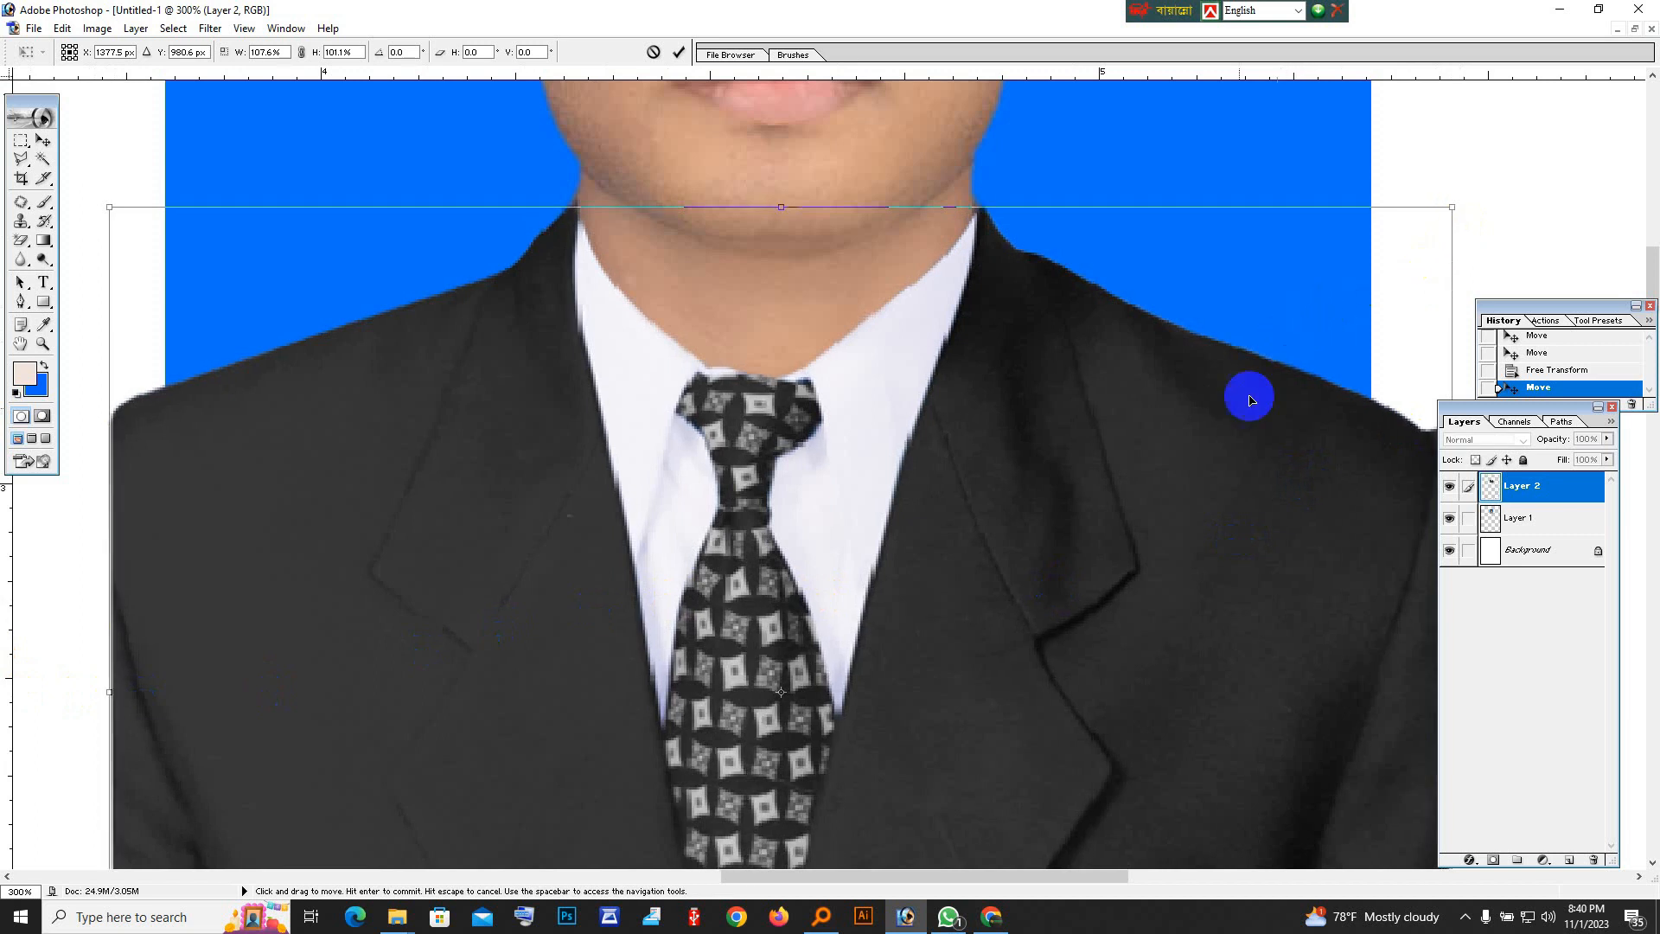
key("Return")
Nudge the suit layer slightly downward on the portrait.
left_click(876, 536, "alt")
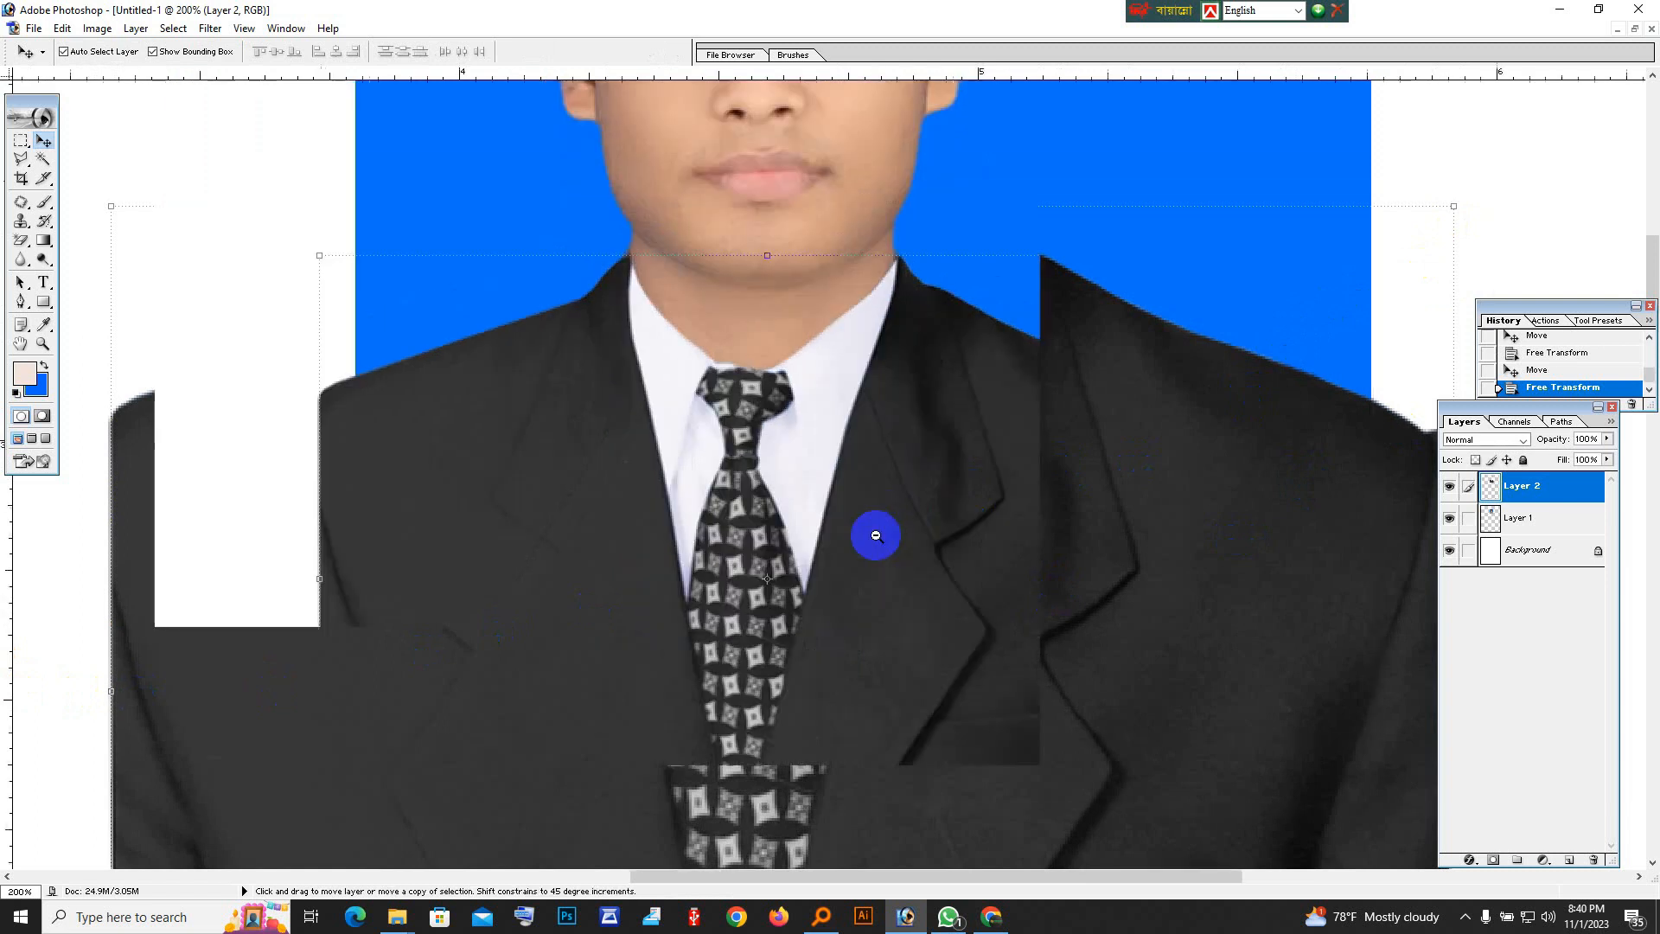
left_click(796, 562, "alt")
key("Down")
key("Down")
key("Down")
key("Down")
key("Down")
key("Down")
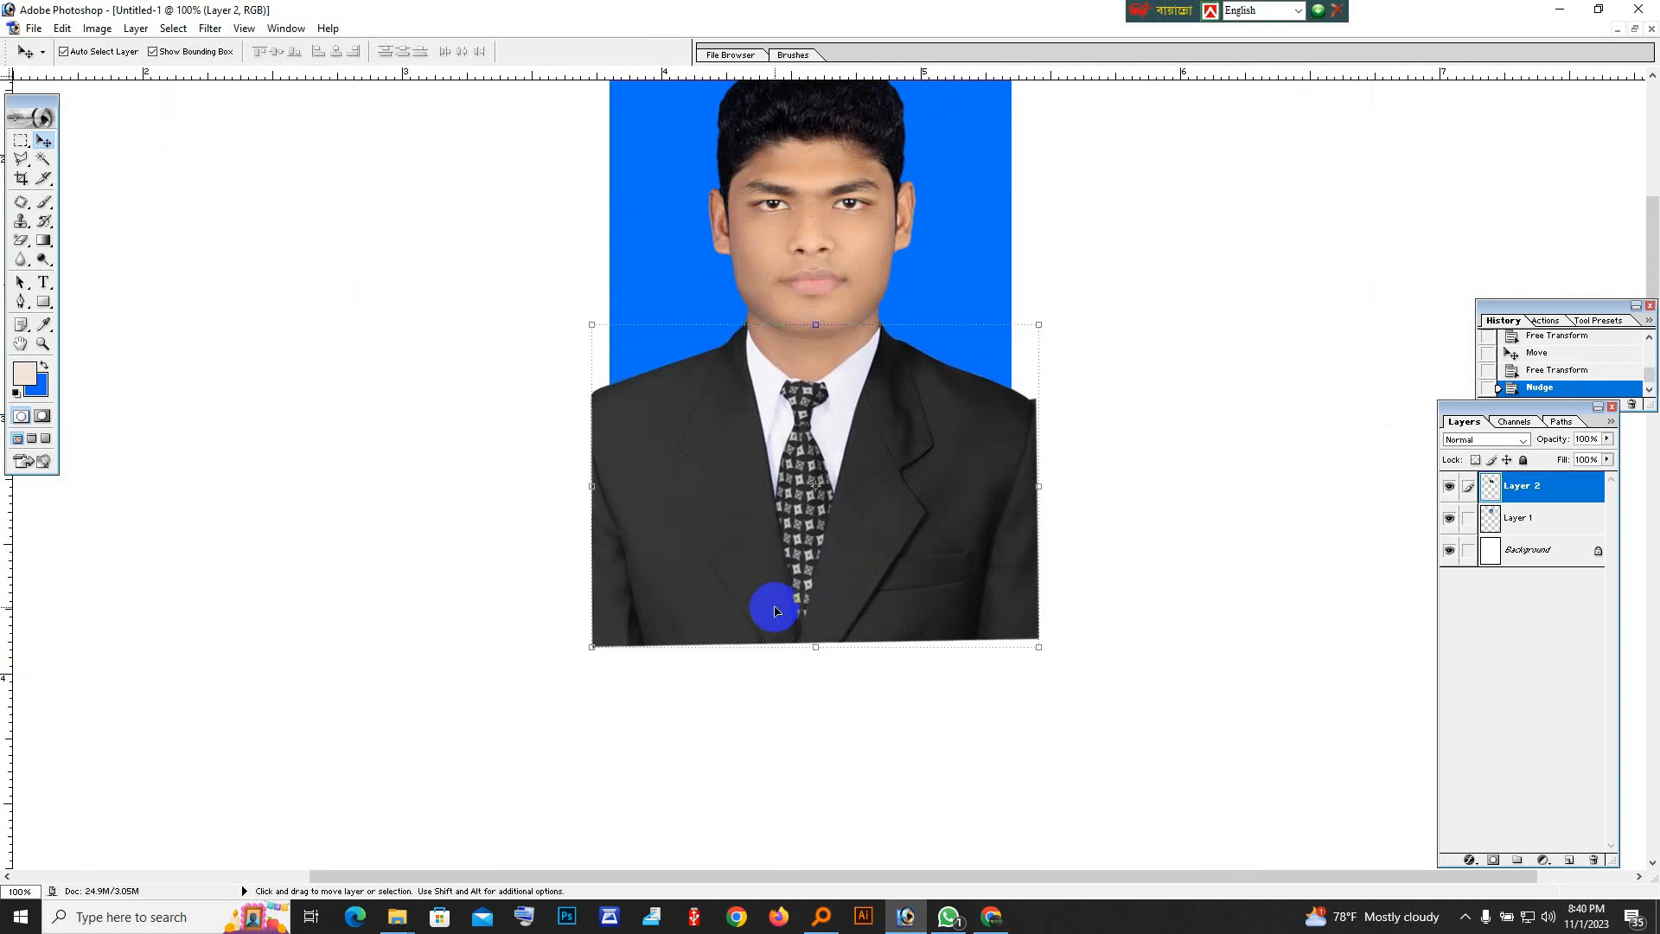
Examine how the suit's collar and shoulders fit the portrait, both close up and at full-portrait size.
key("z")
left_click(757, 558)
left_click(1052, 173)
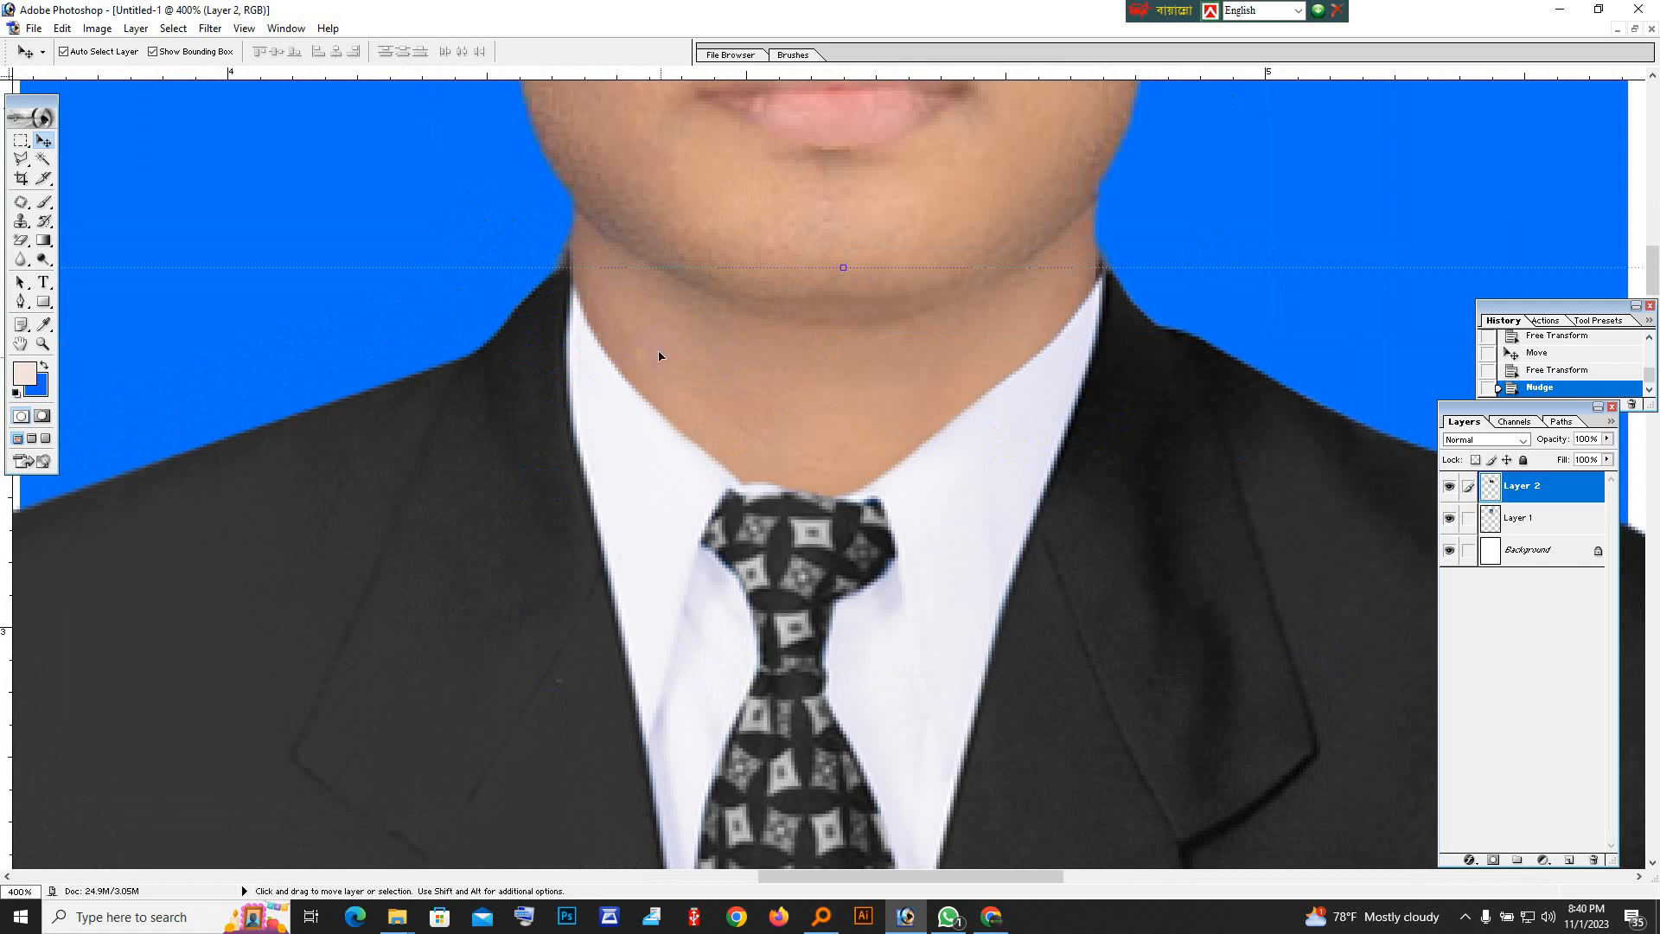
left_click(674, 508, "alt")
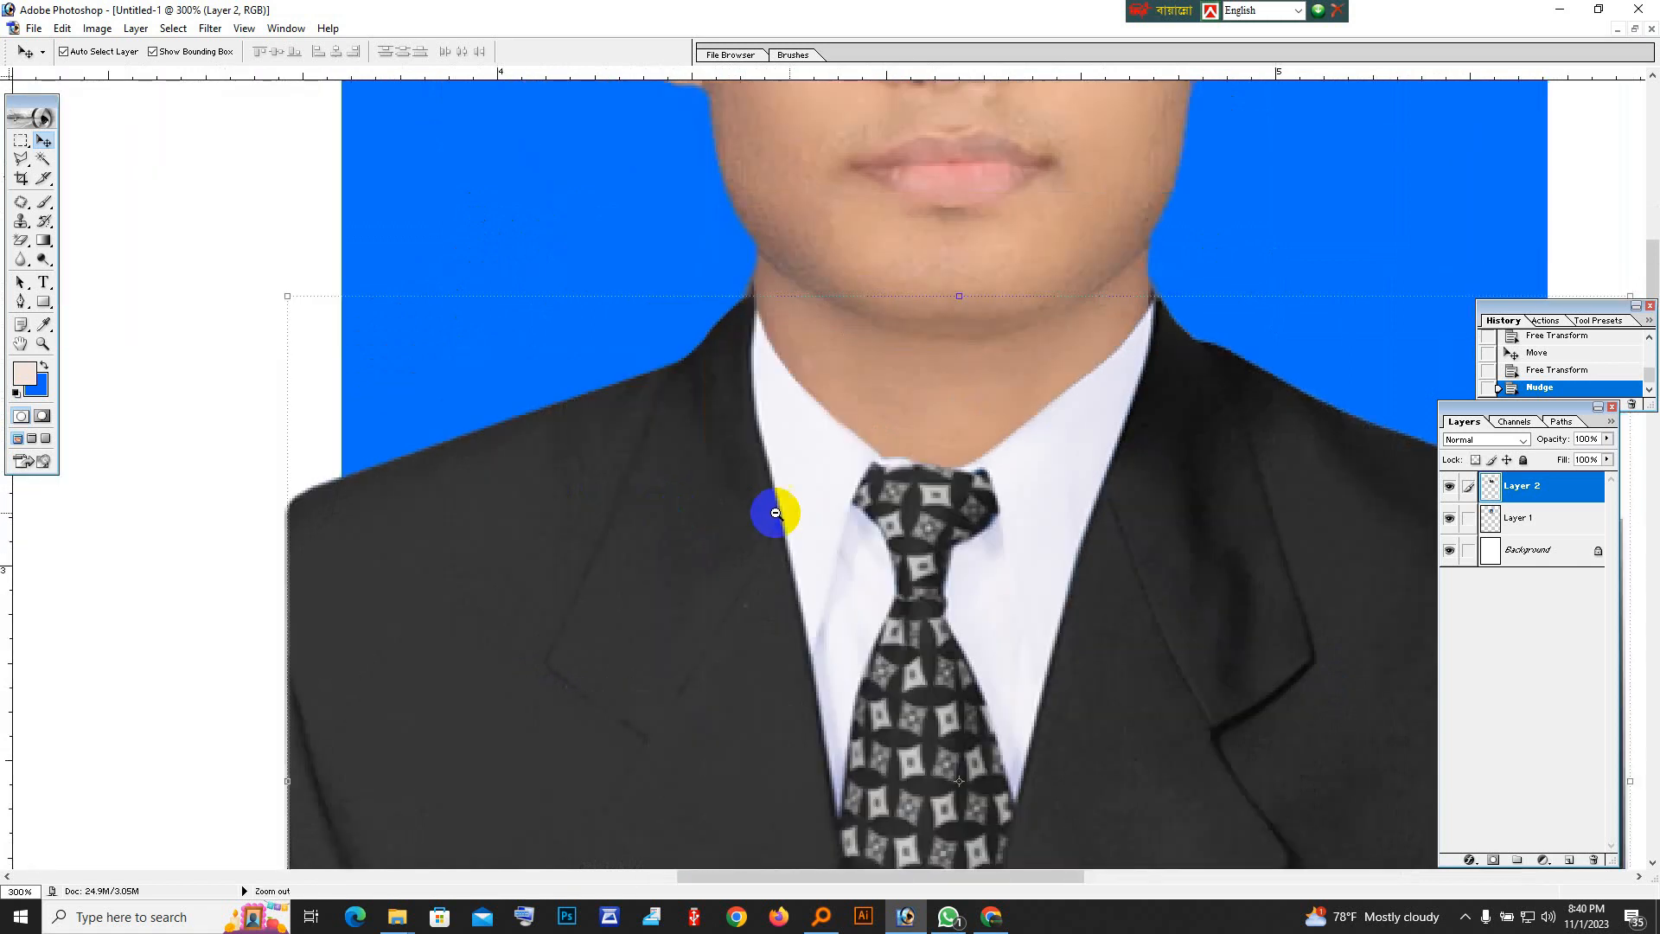
scroll(749, 463, "up", 1)
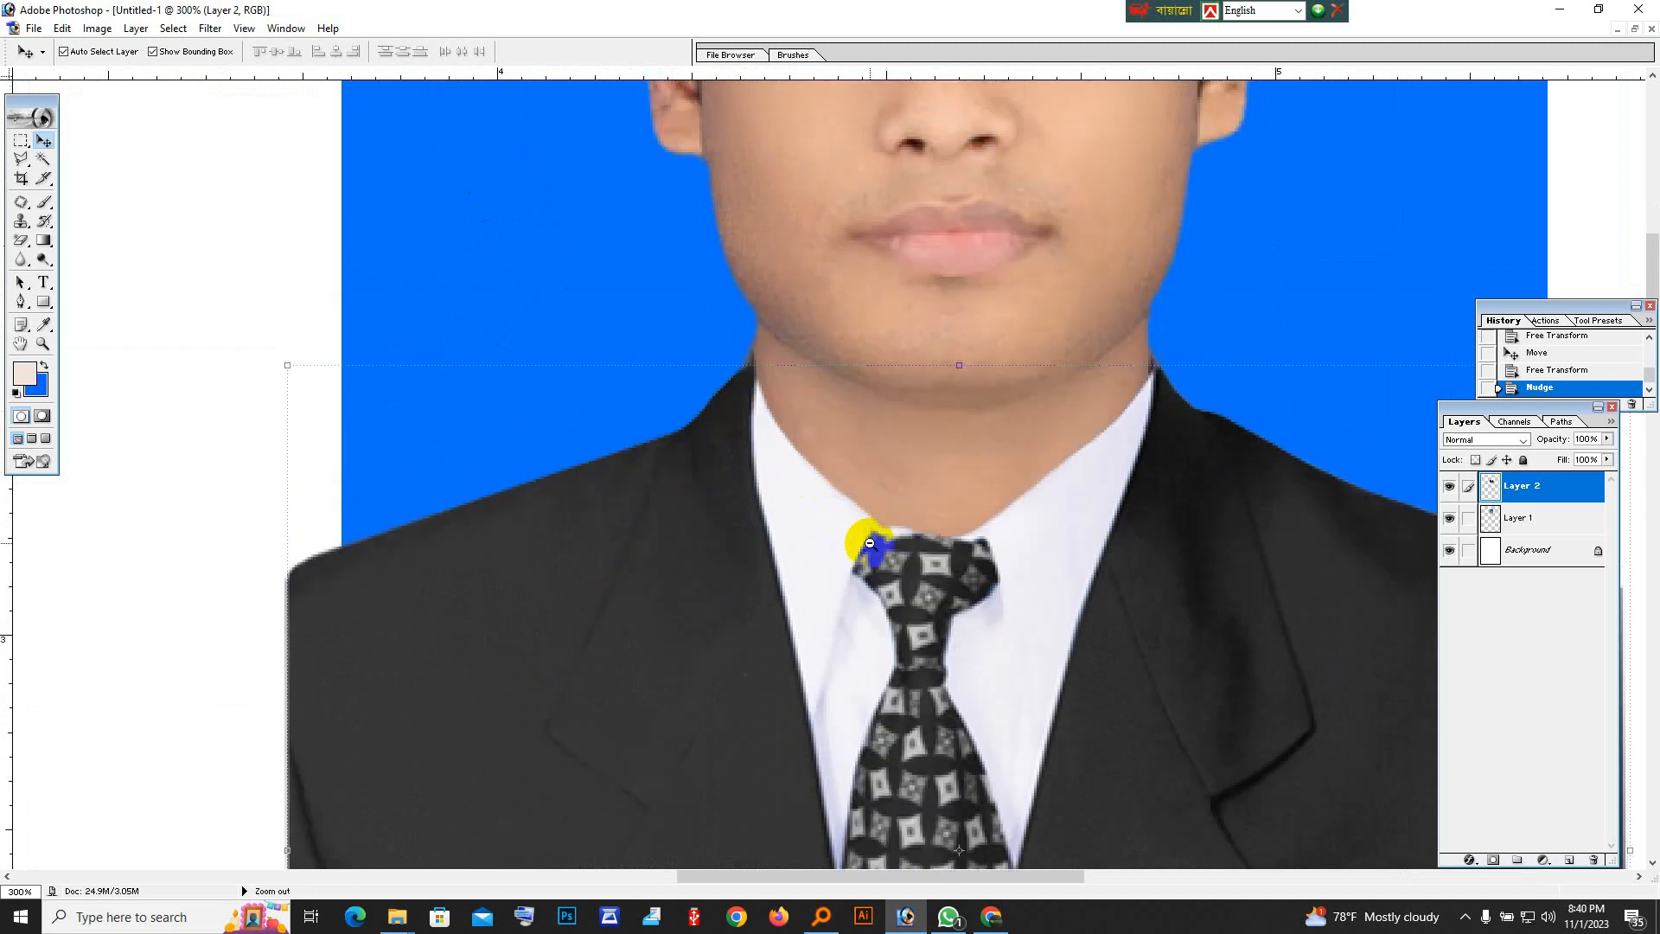
left_click(870, 543, "alt")
left_click(1082, 418, "alt")
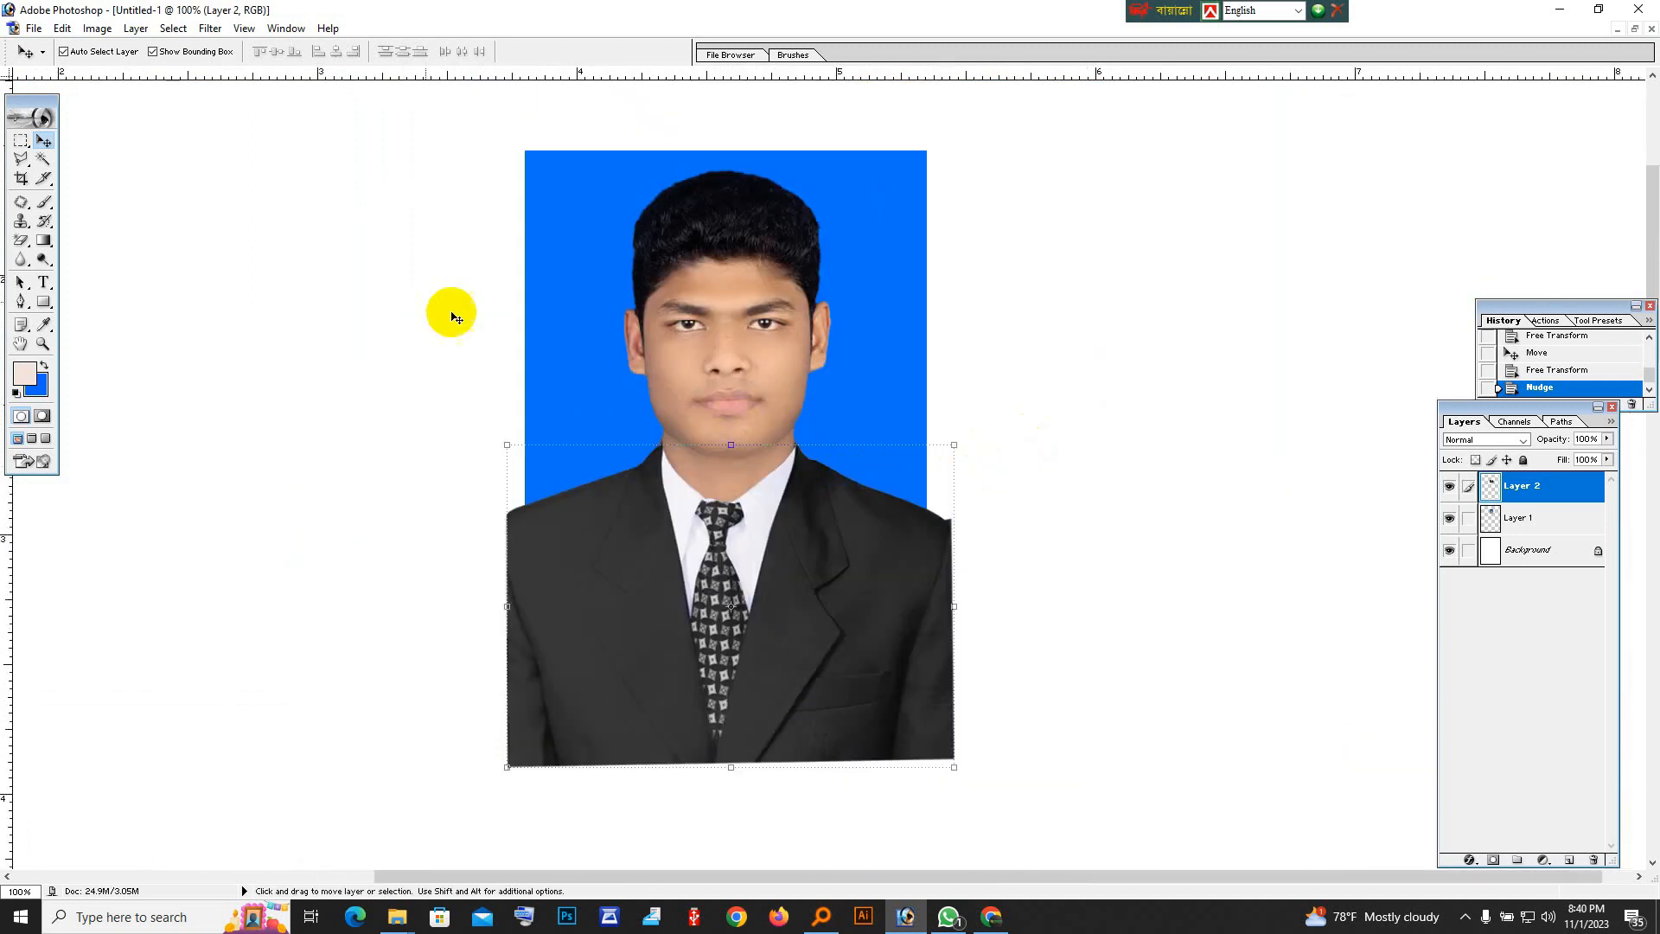
Set the Crop tool to 1.5 in width and 1.9 in height at a resolution of 300 pixels/inch.
left_click(19, 182)
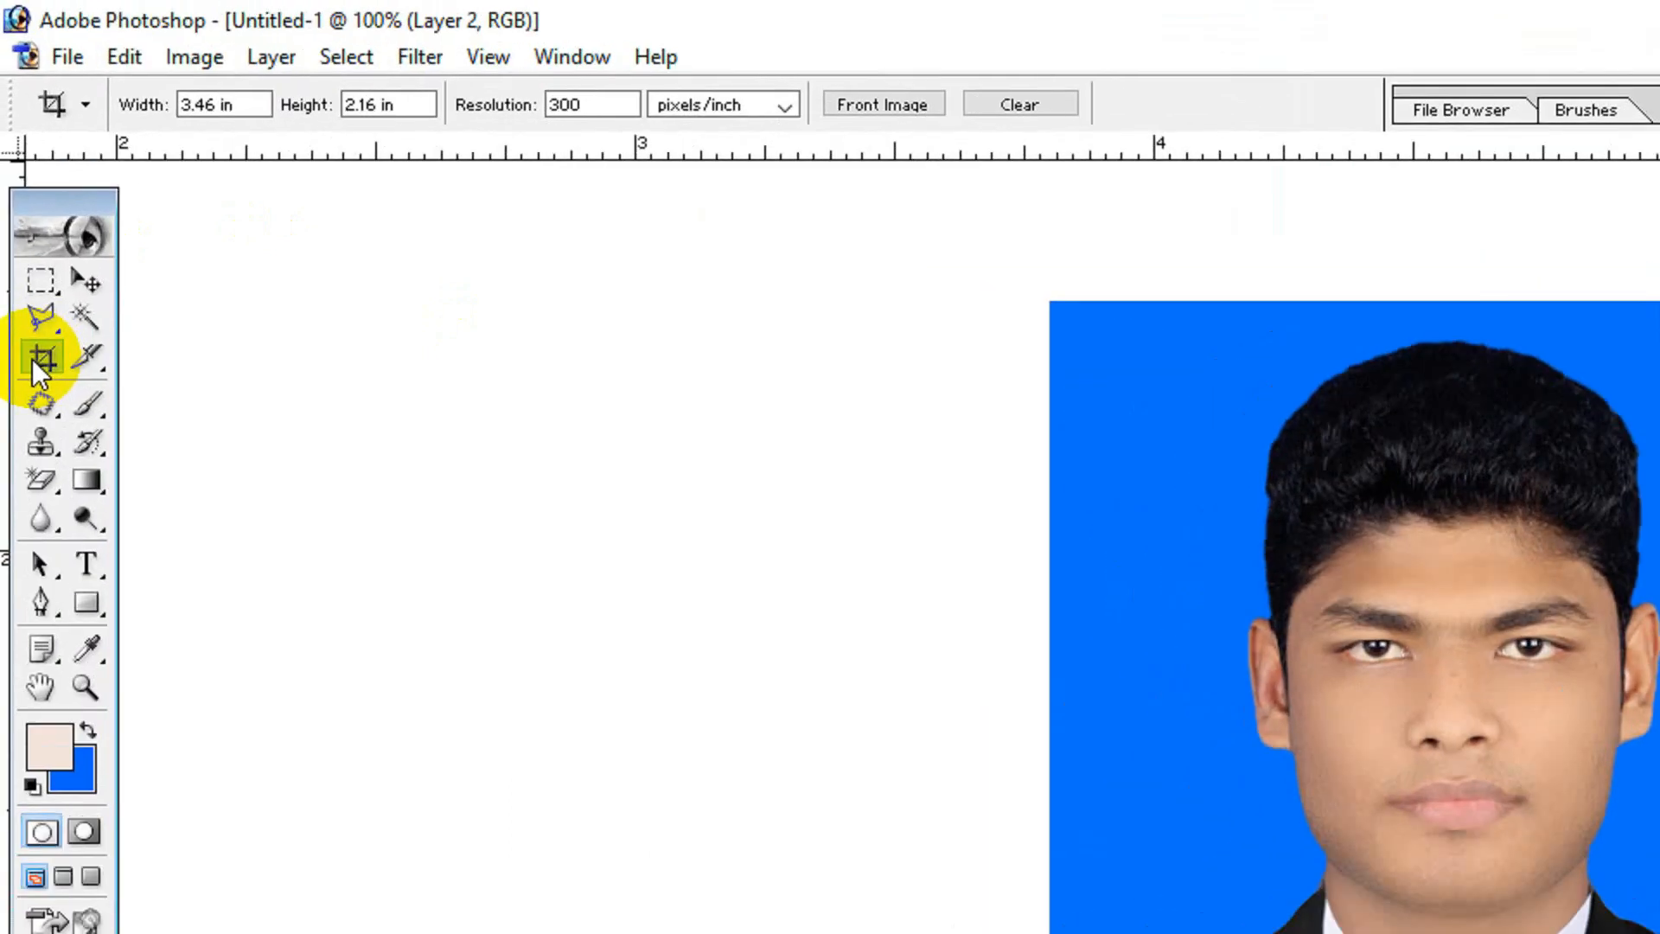
left_click(223, 103)
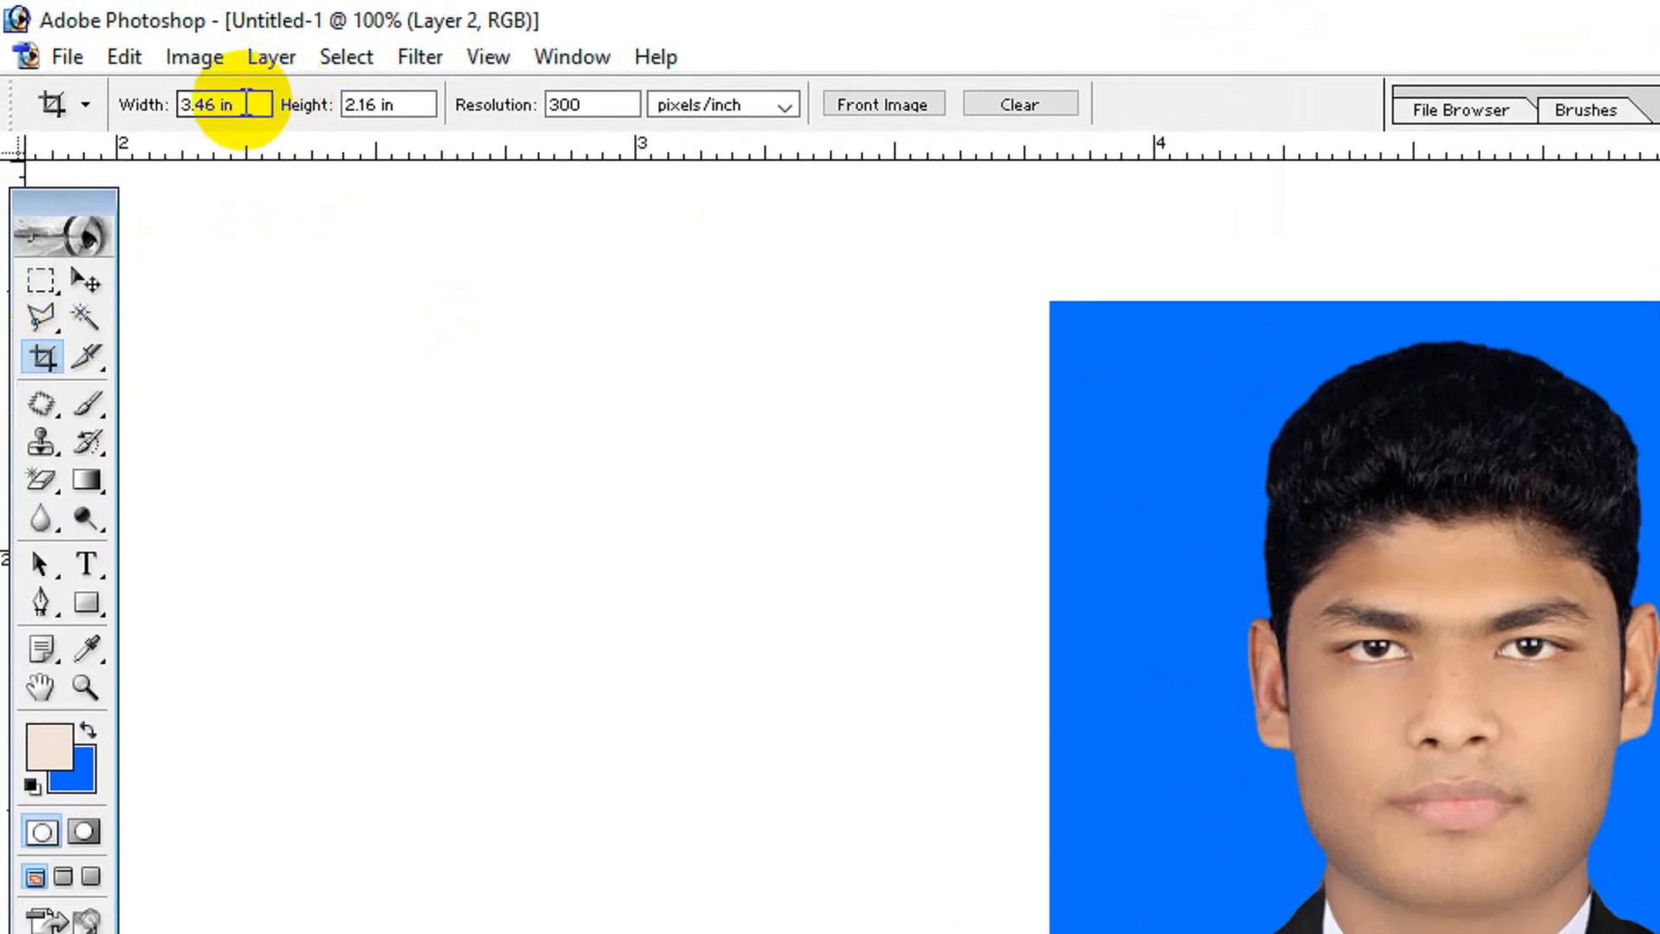
type("1.5in")
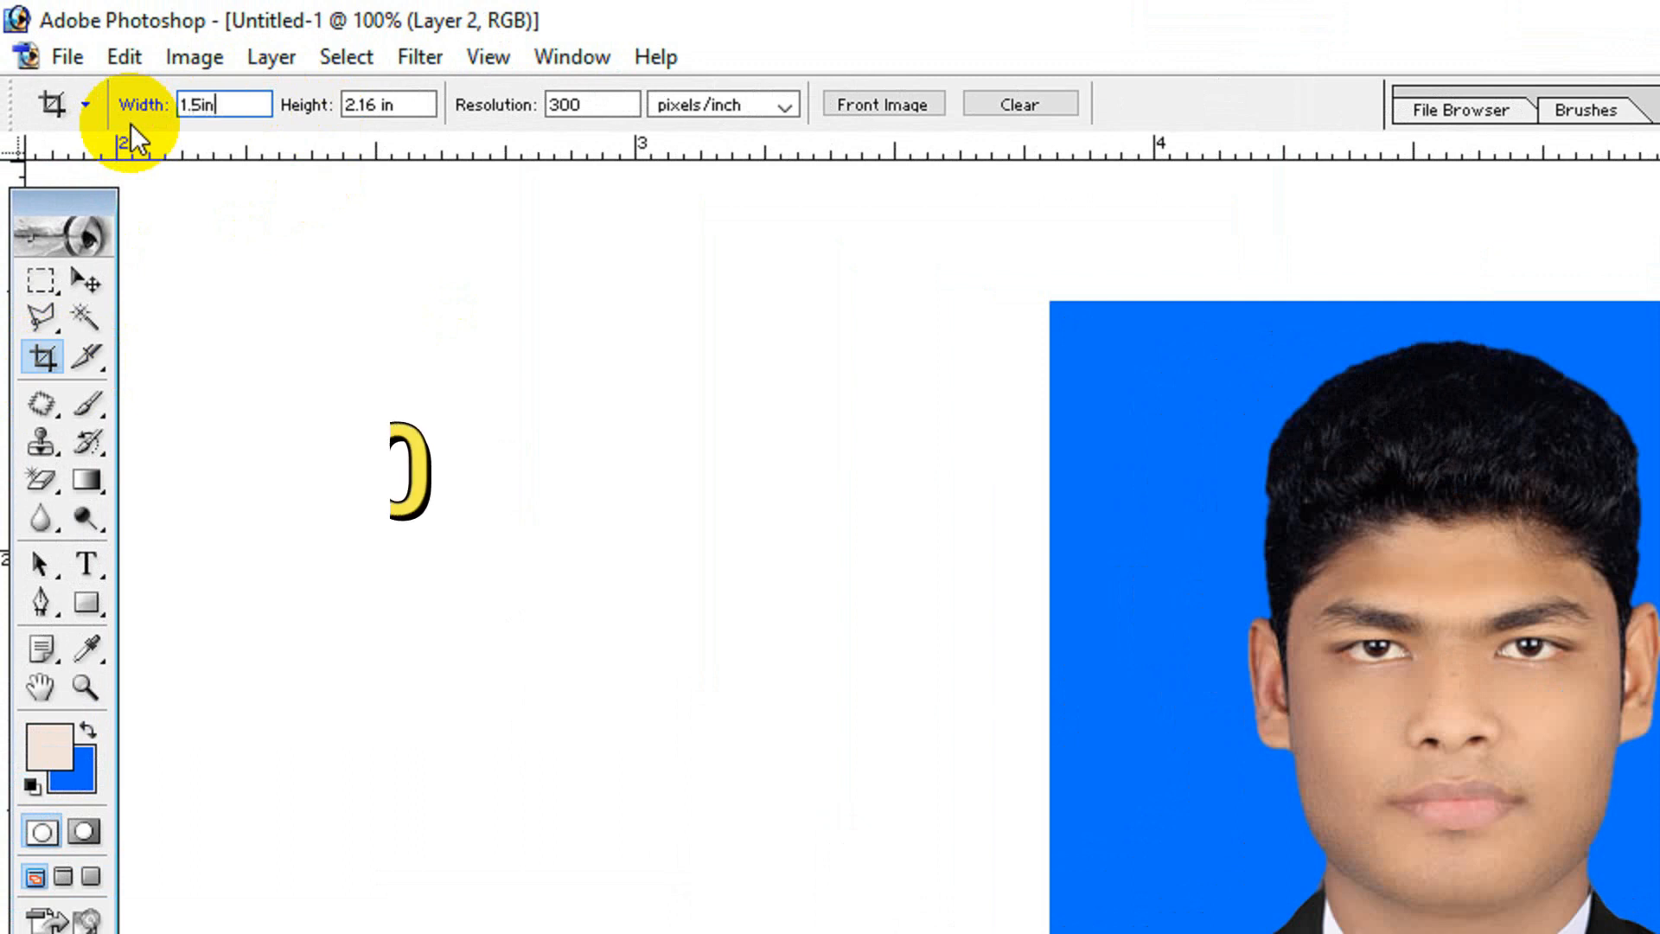
key("Tab")
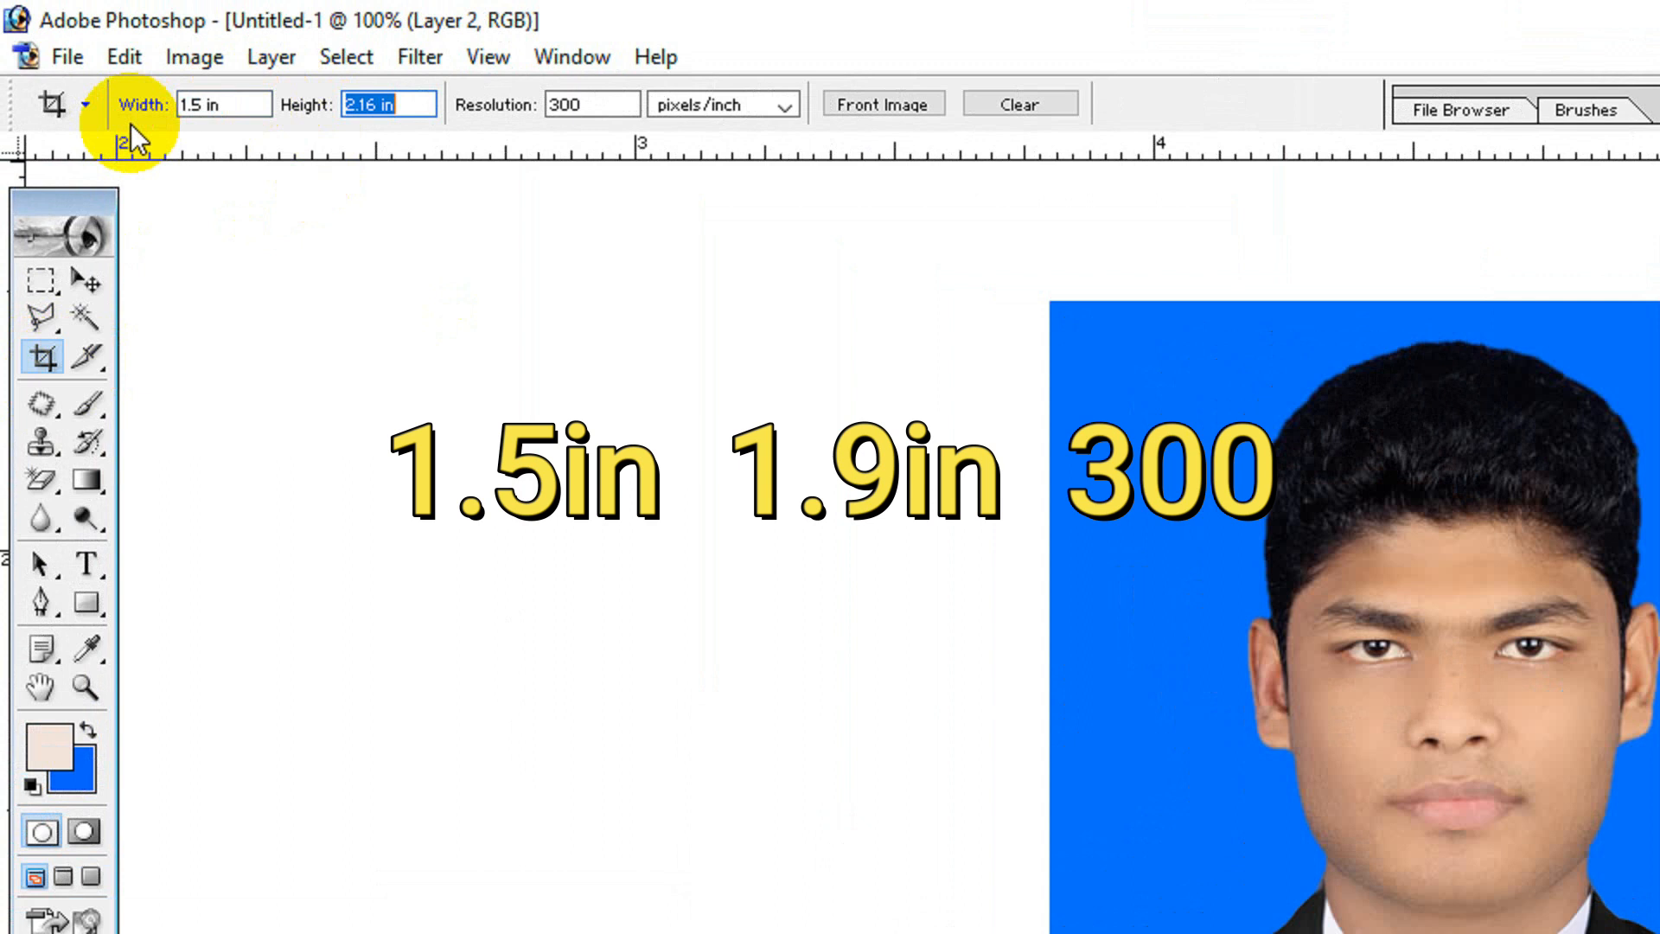
type("1.9 in")
key("Tab")
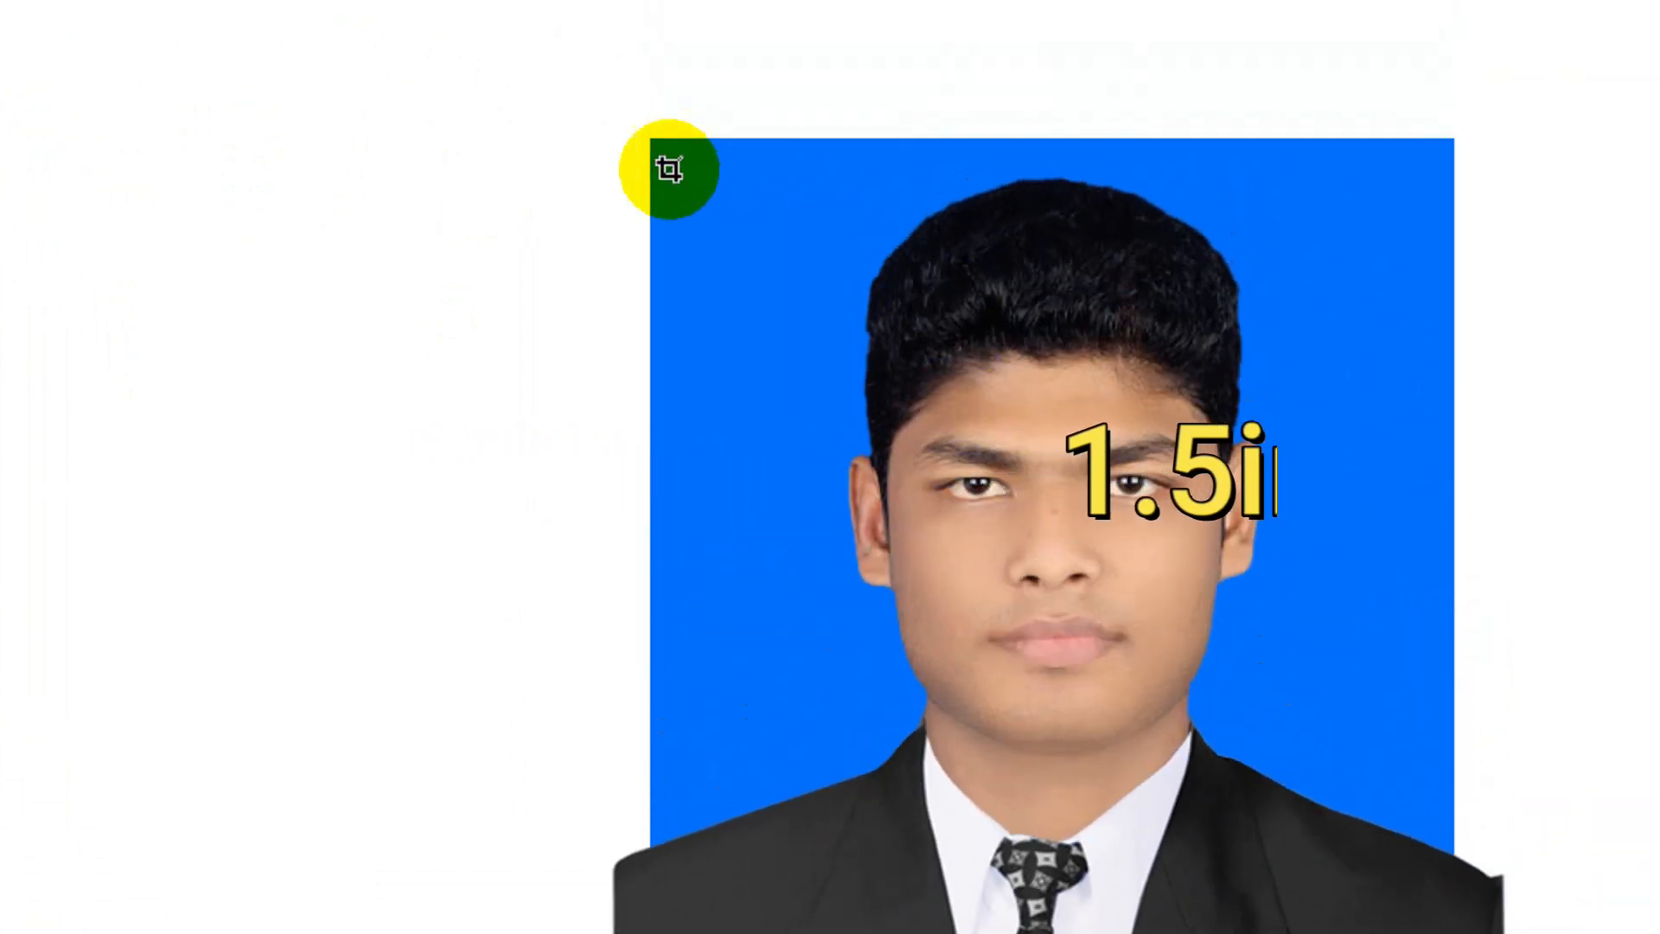
Crop the page to the portrait, spanning the blue background's full width from its upper edge down to the suit's chest.
left_click_drag(669, 170, 1424, 933)
left_click_drag(1364, 816, 1394, 873)
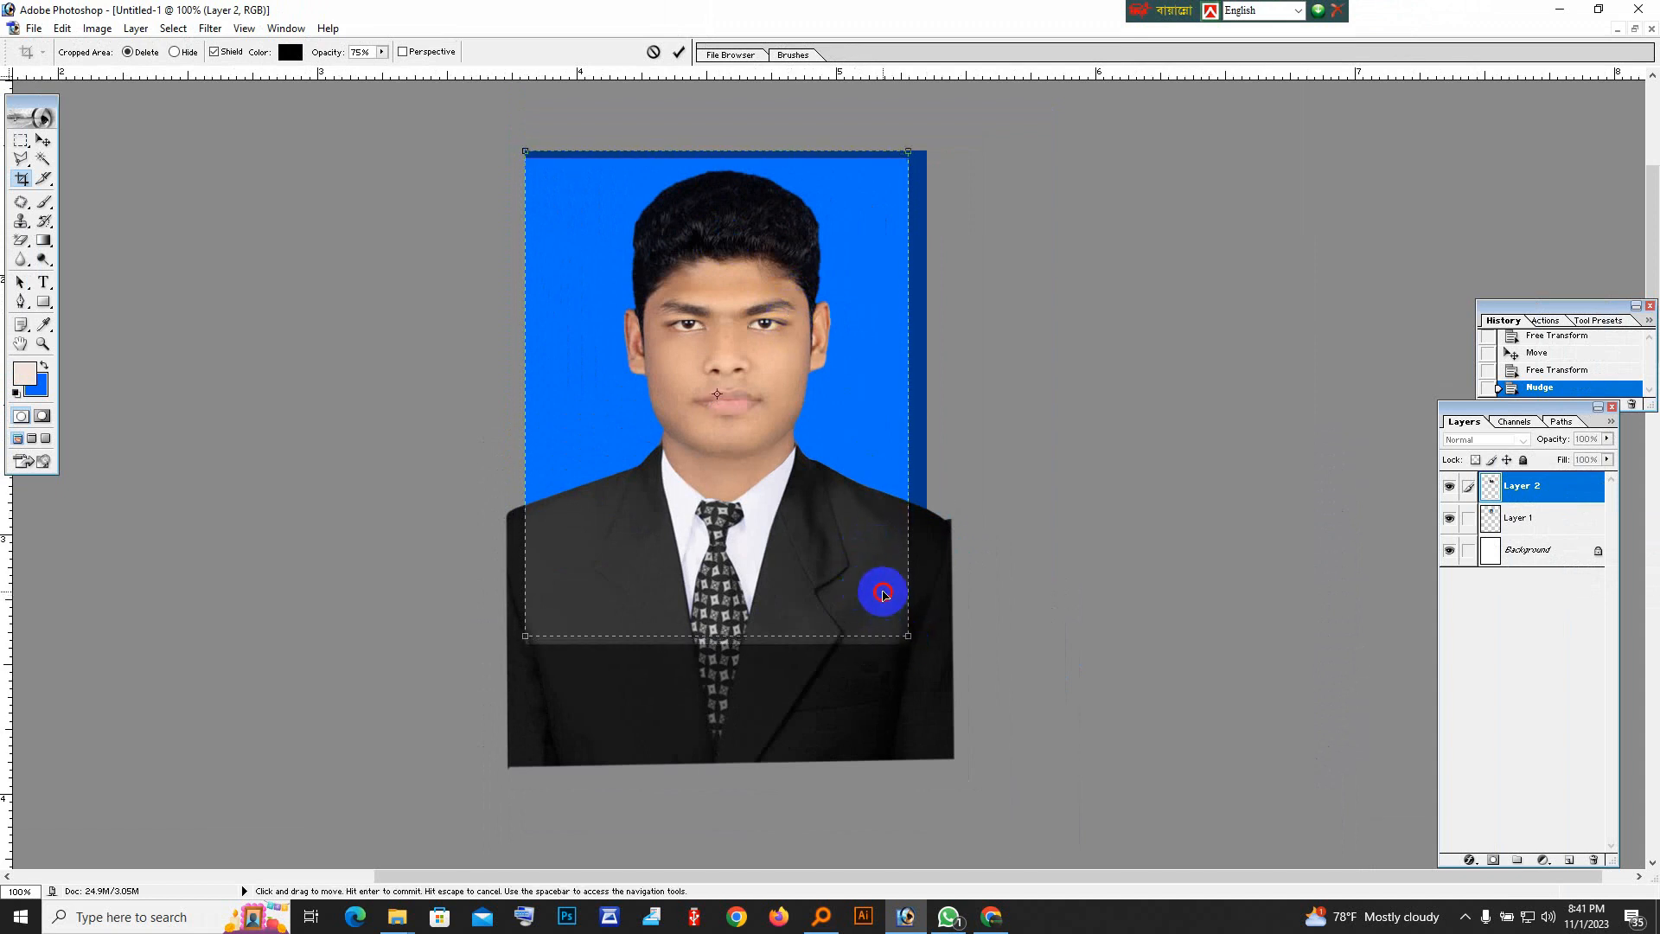
left_click_drag(911, 646, 925, 667)
left_click(650, 647)
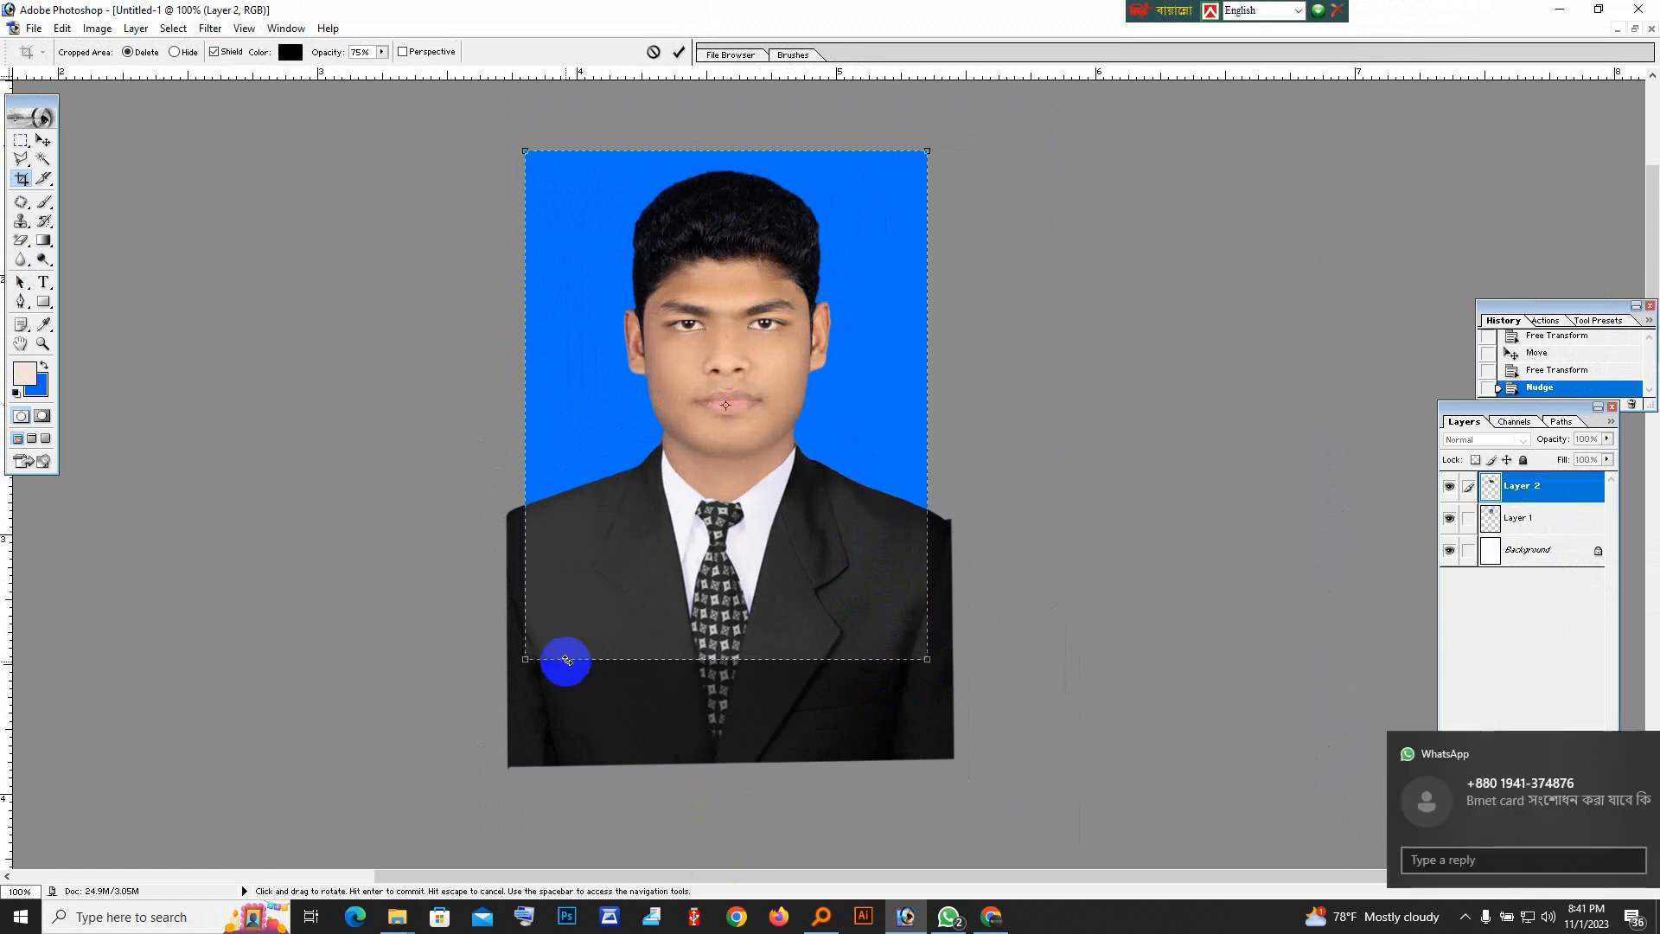
key("Return")
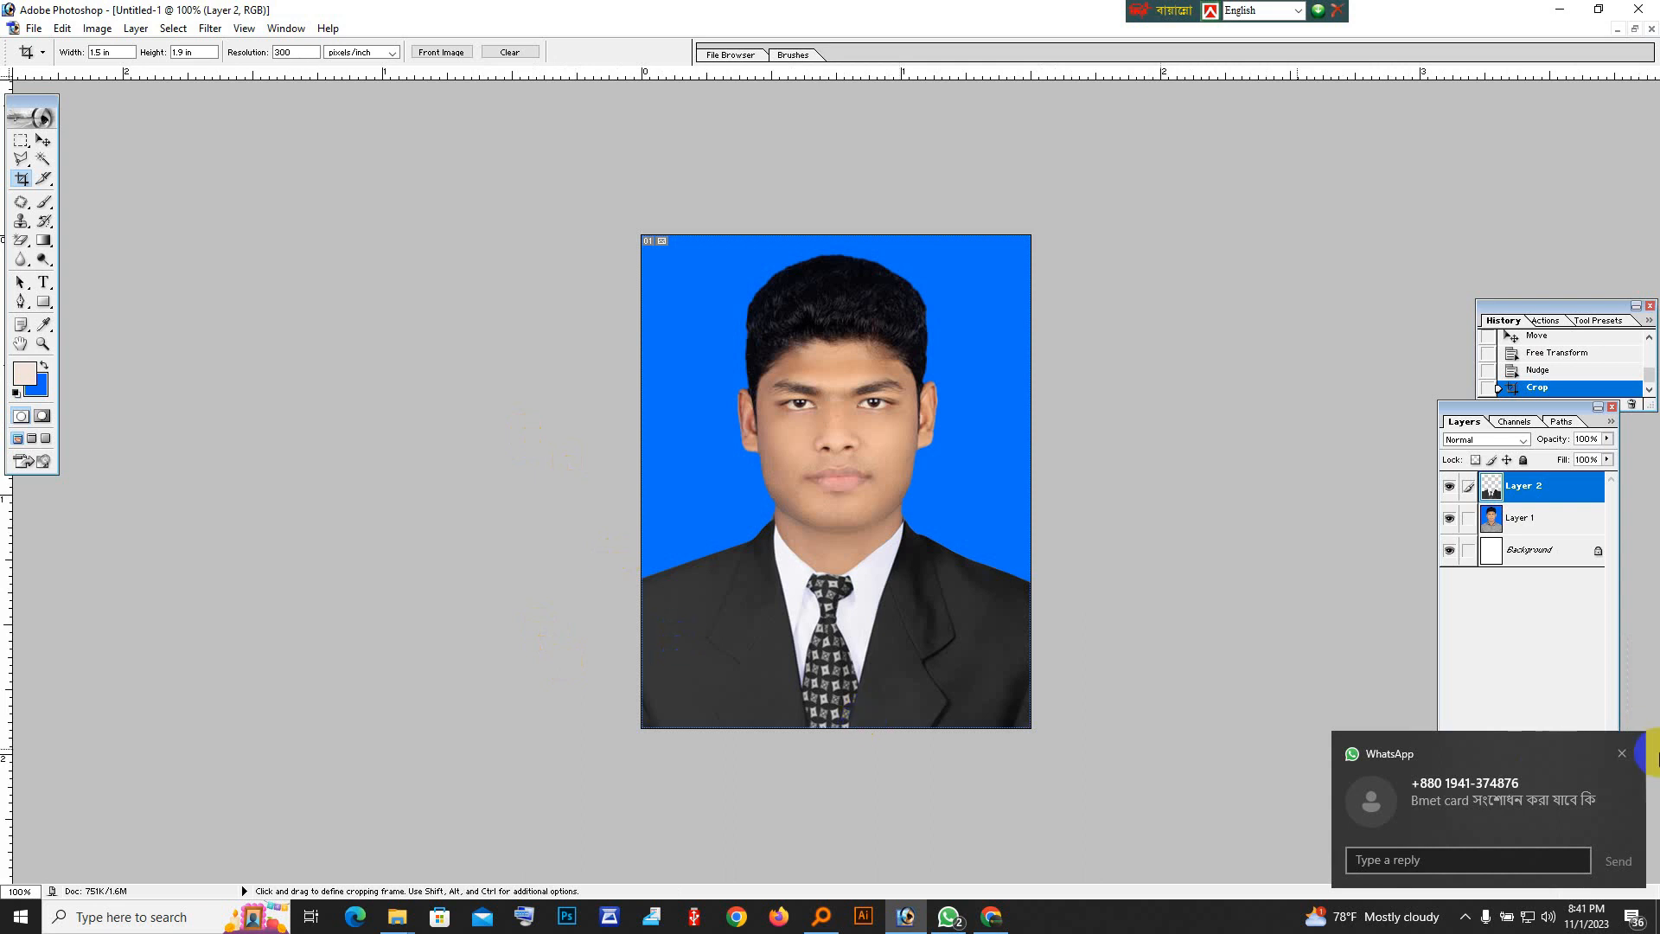
left_click(1619, 754)
Examine the seam where the suit collar meets the neck on the image's right side.
scroll(809, 451, "down", 4)
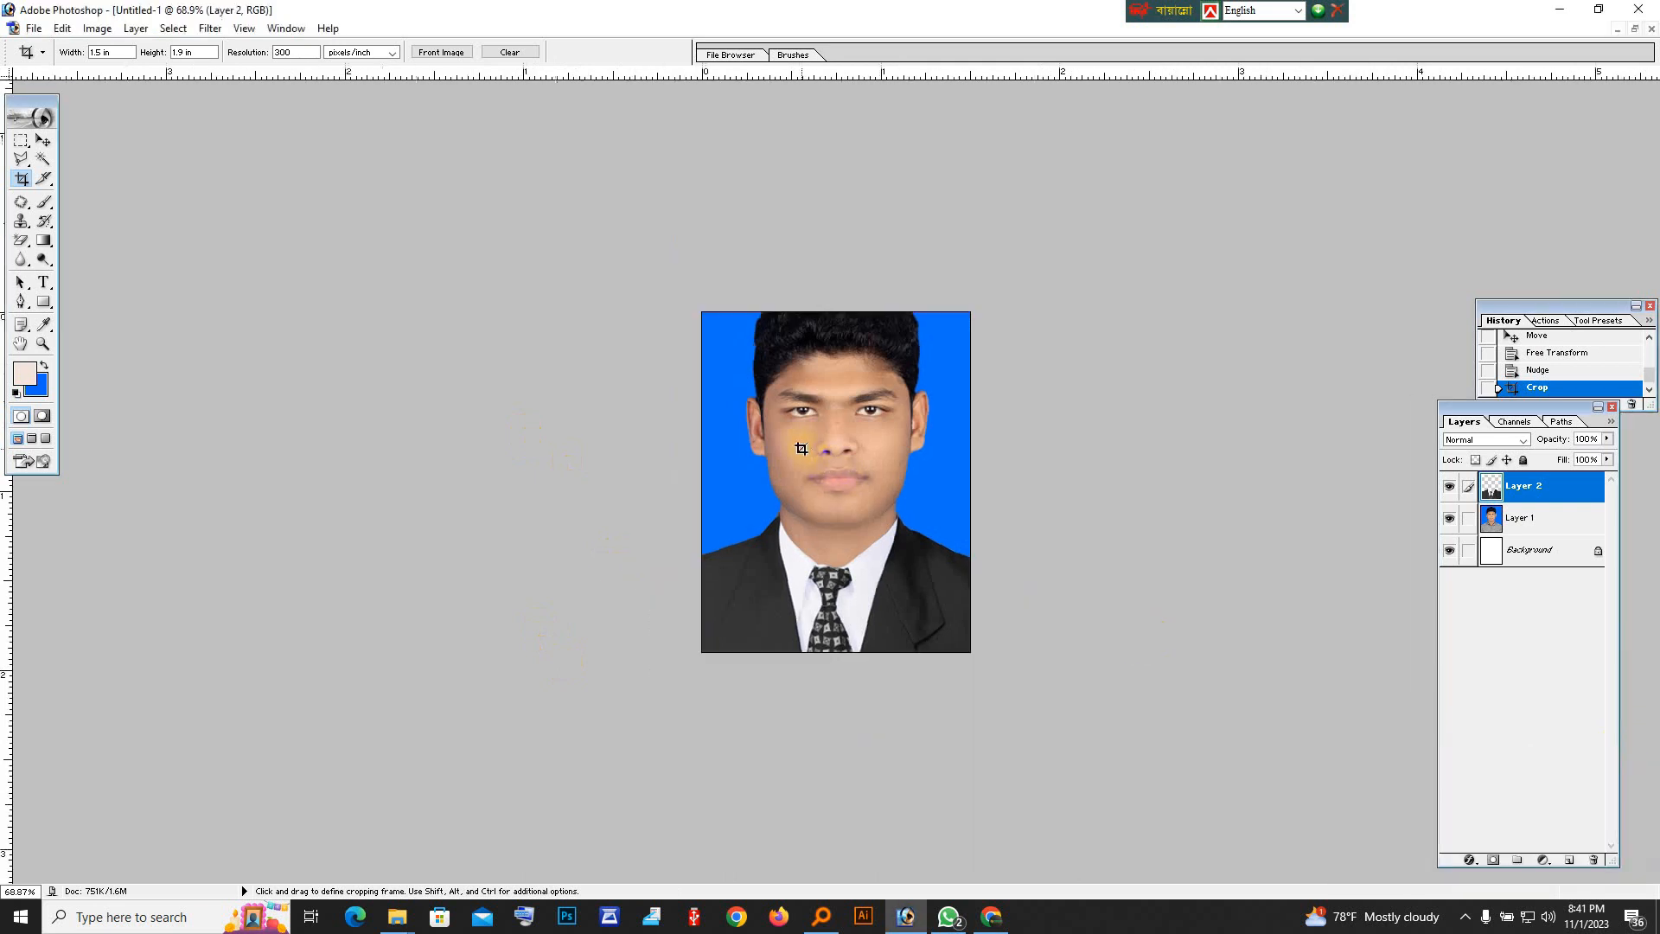
scroll(874, 519, "up", 5)
left_click(929, 500)
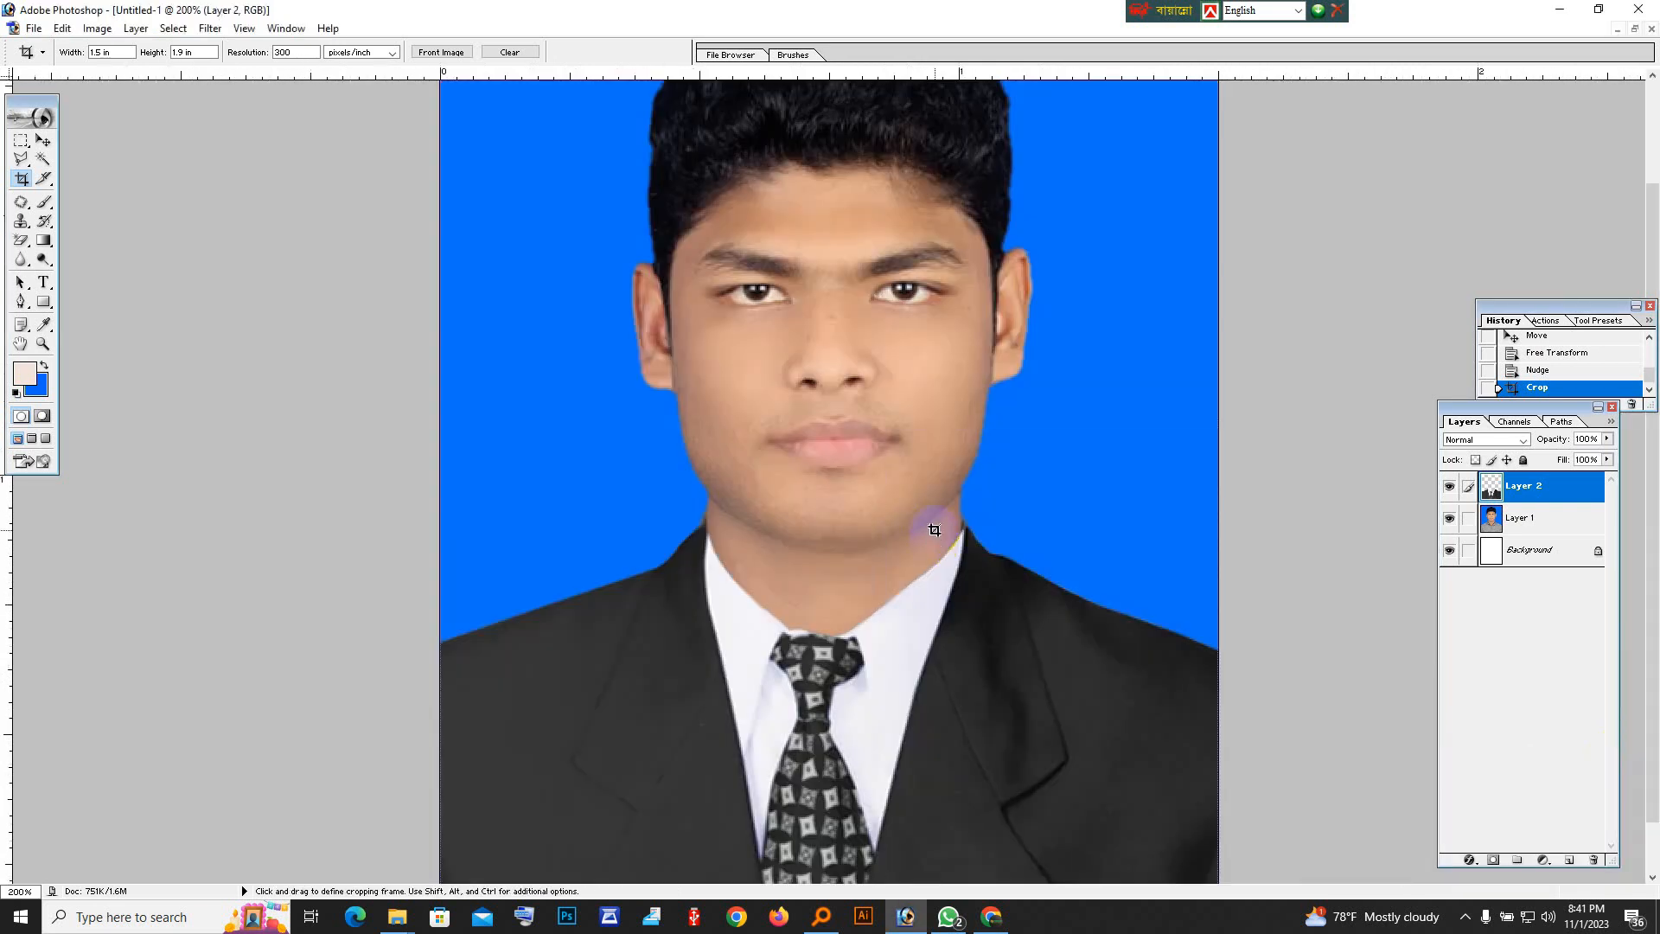
left_click(982, 596)
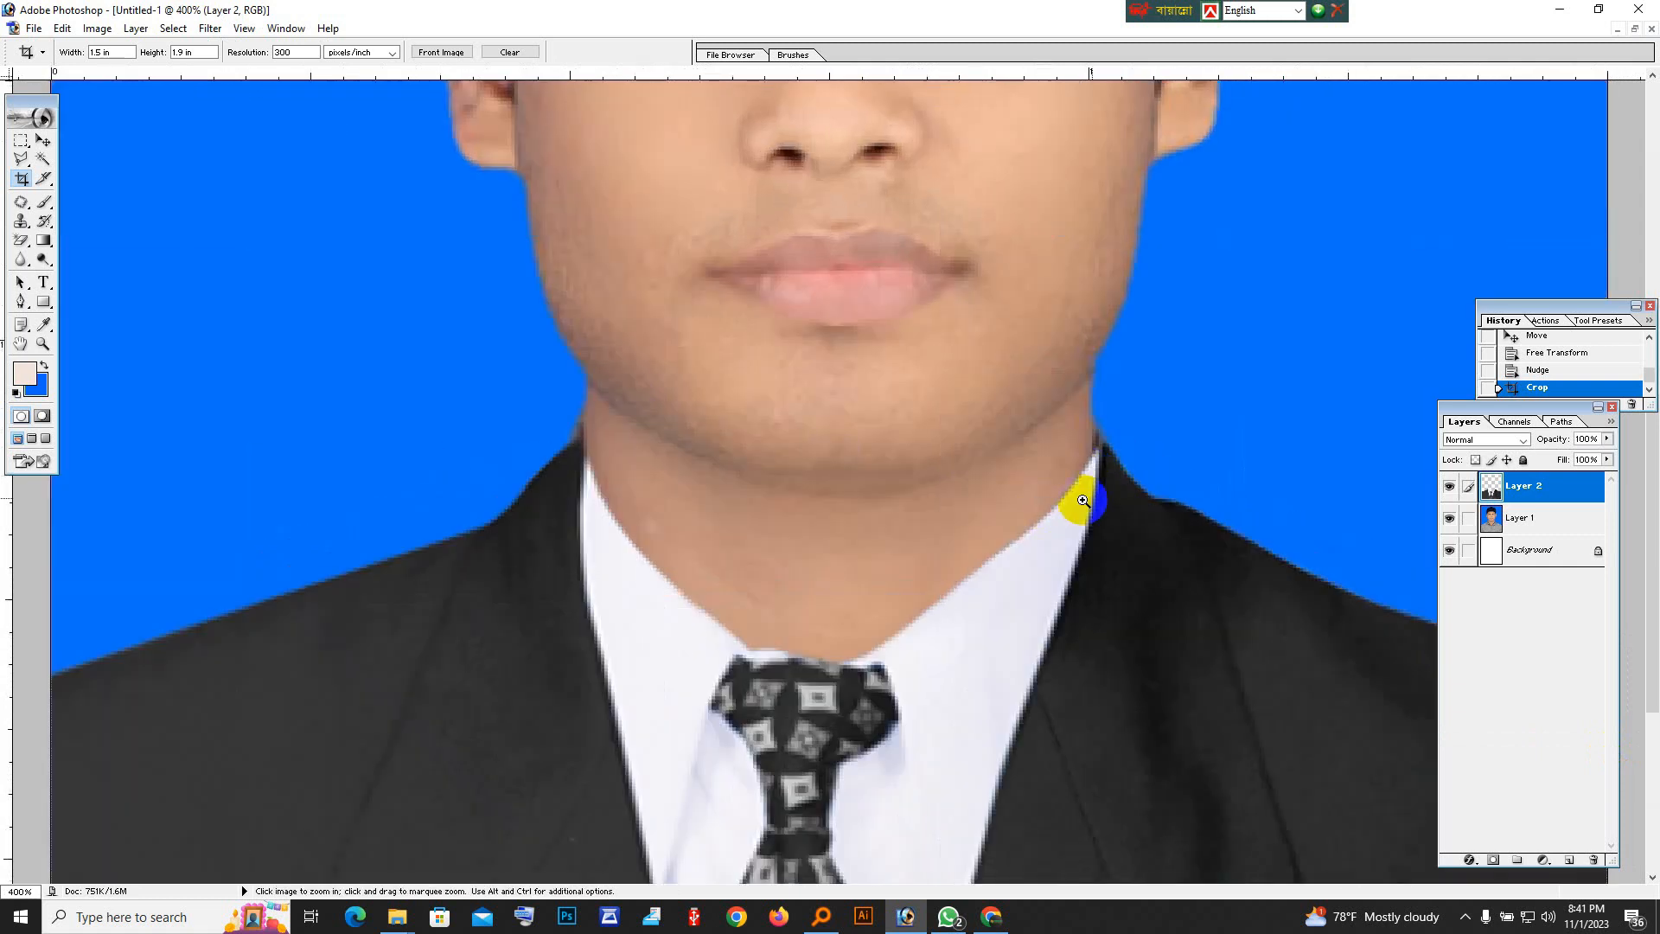
left_click(1148, 493)
left_click(1049, 459)
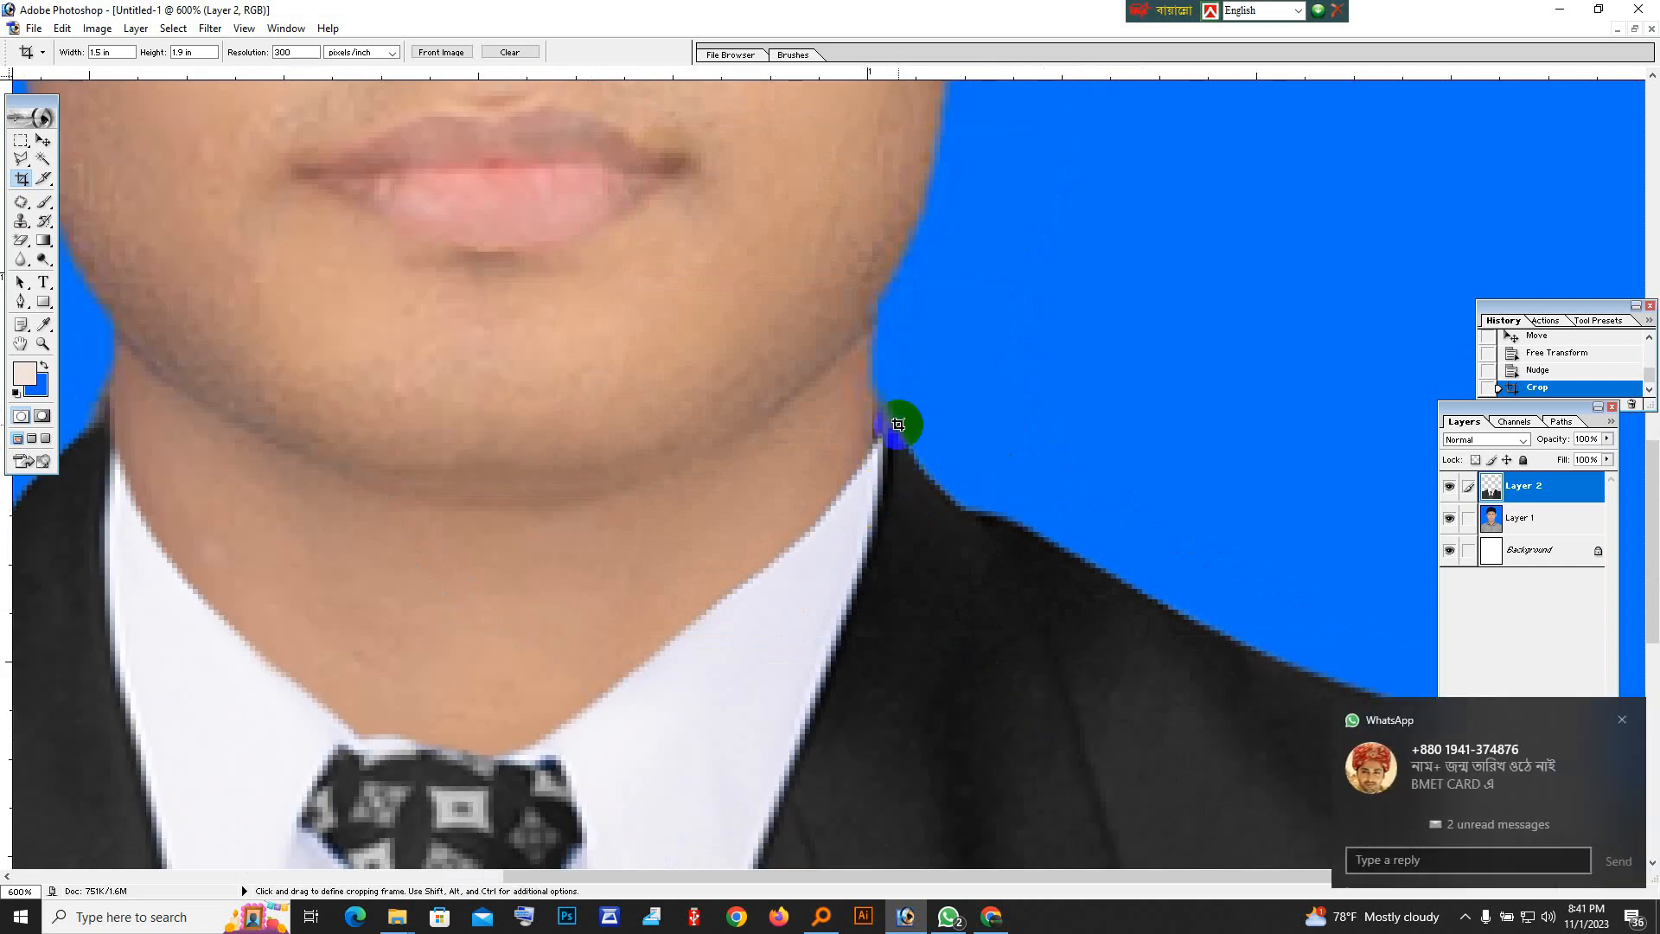
left_click(1622, 721)
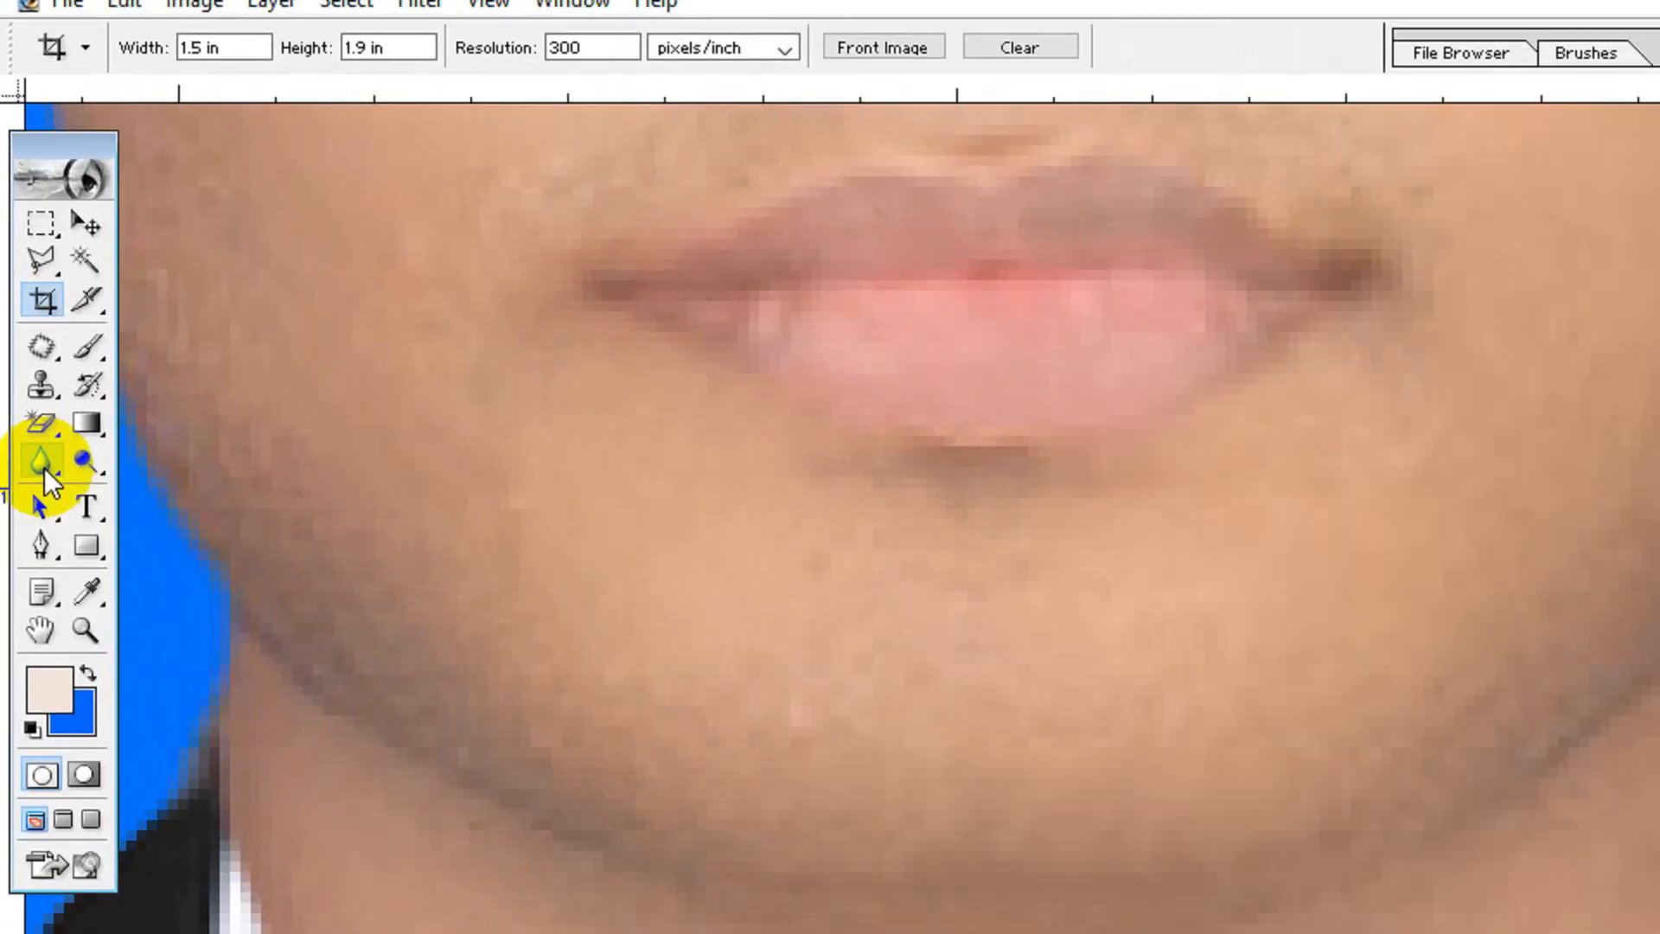
Soften the suit layer's shirt collar edges along the neck with the Blur tool.
left_click_drag(44, 469, 169, 473)
left_click(169, 472)
left_click(1587, 703)
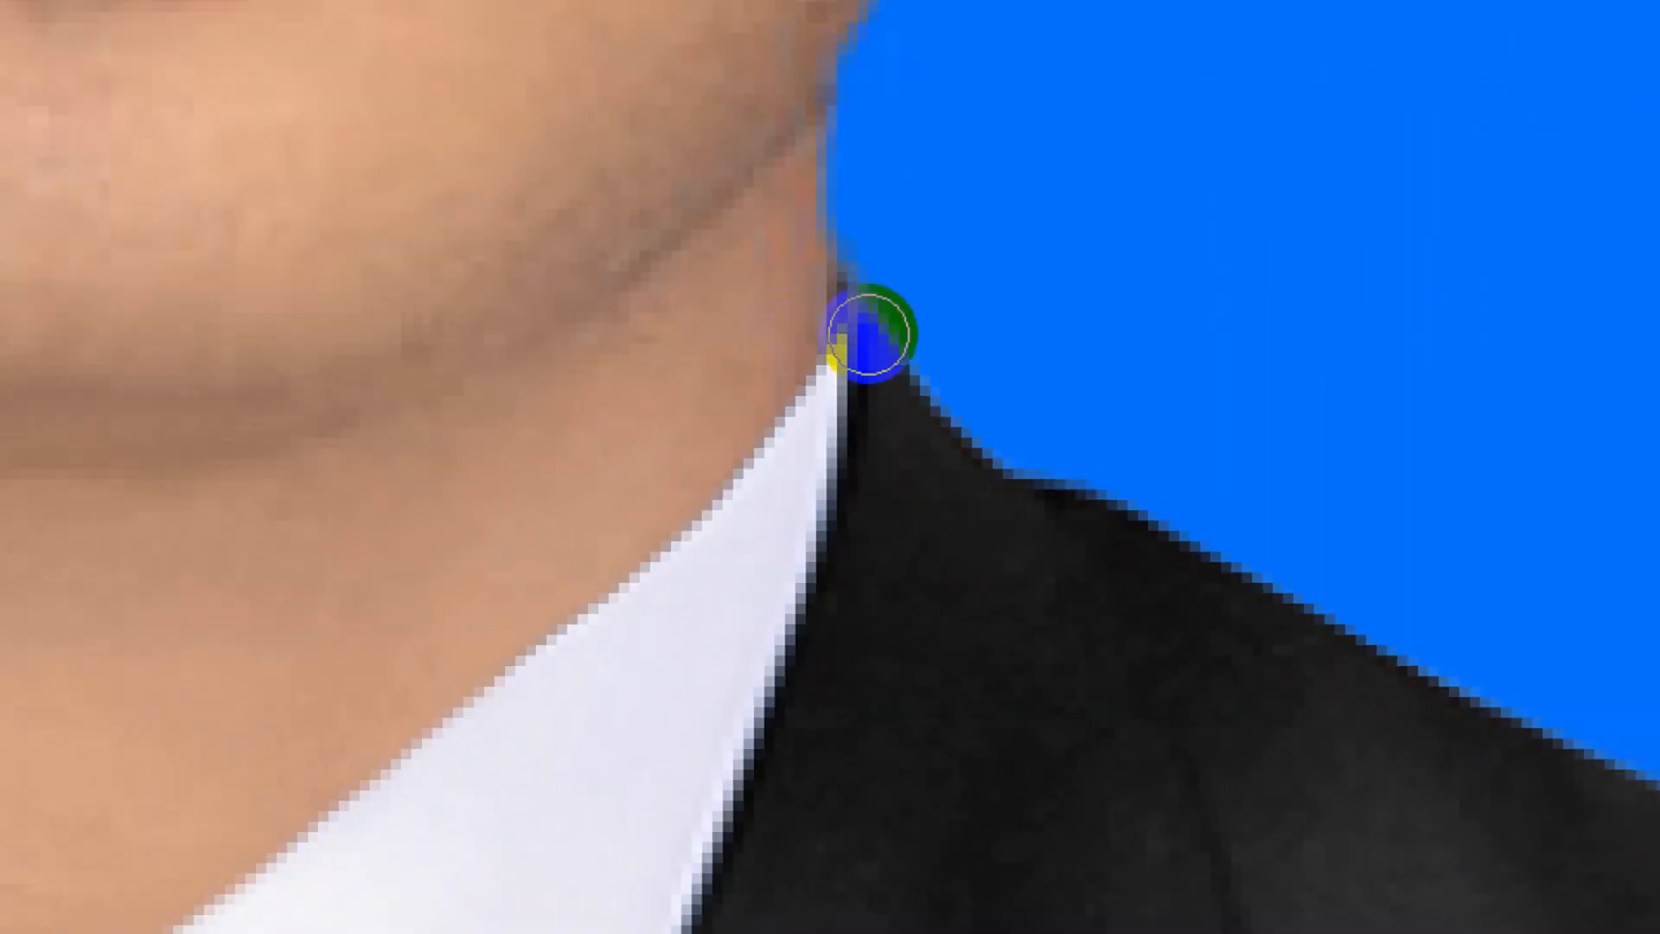
mouse_move(849, 308)
left_mouse_down()
mouse_move(821, 400)
mouse_move(775, 424)
mouse_move(830, 395)
mouse_move(809, 459)
mouse_move(866, 229)
mouse_move(853, 274)
mouse_move(948, 439)
left_mouse_up()
left_click_drag(968, 453, 1025, 478)
mouse_move(827, 272)
left_mouse_down()
mouse_move(796, 394)
mouse_move(708, 490)
mouse_move(810, 369)
mouse_move(600, 637)
left_mouse_up()
mouse_move(379, 703)
left_mouse_down()
mouse_move(369, 757)
mouse_move(176, 879)
mouse_move(173, 908)
left_mouse_up()
mouse_move(195, 705)
left_mouse_down()
mouse_move(156, 694)
mouse_move(172, 679)
left_mouse_up()
mouse_move(237, 622)
left_mouse_down()
mouse_move(256, 494)
mouse_move(219, 260)
mouse_move(416, 397)
mouse_move(192, 99)
mouse_move(230, 149)
mouse_move(213, 323)
left_mouse_up()
left_click_drag(257, 401, 257, 400)
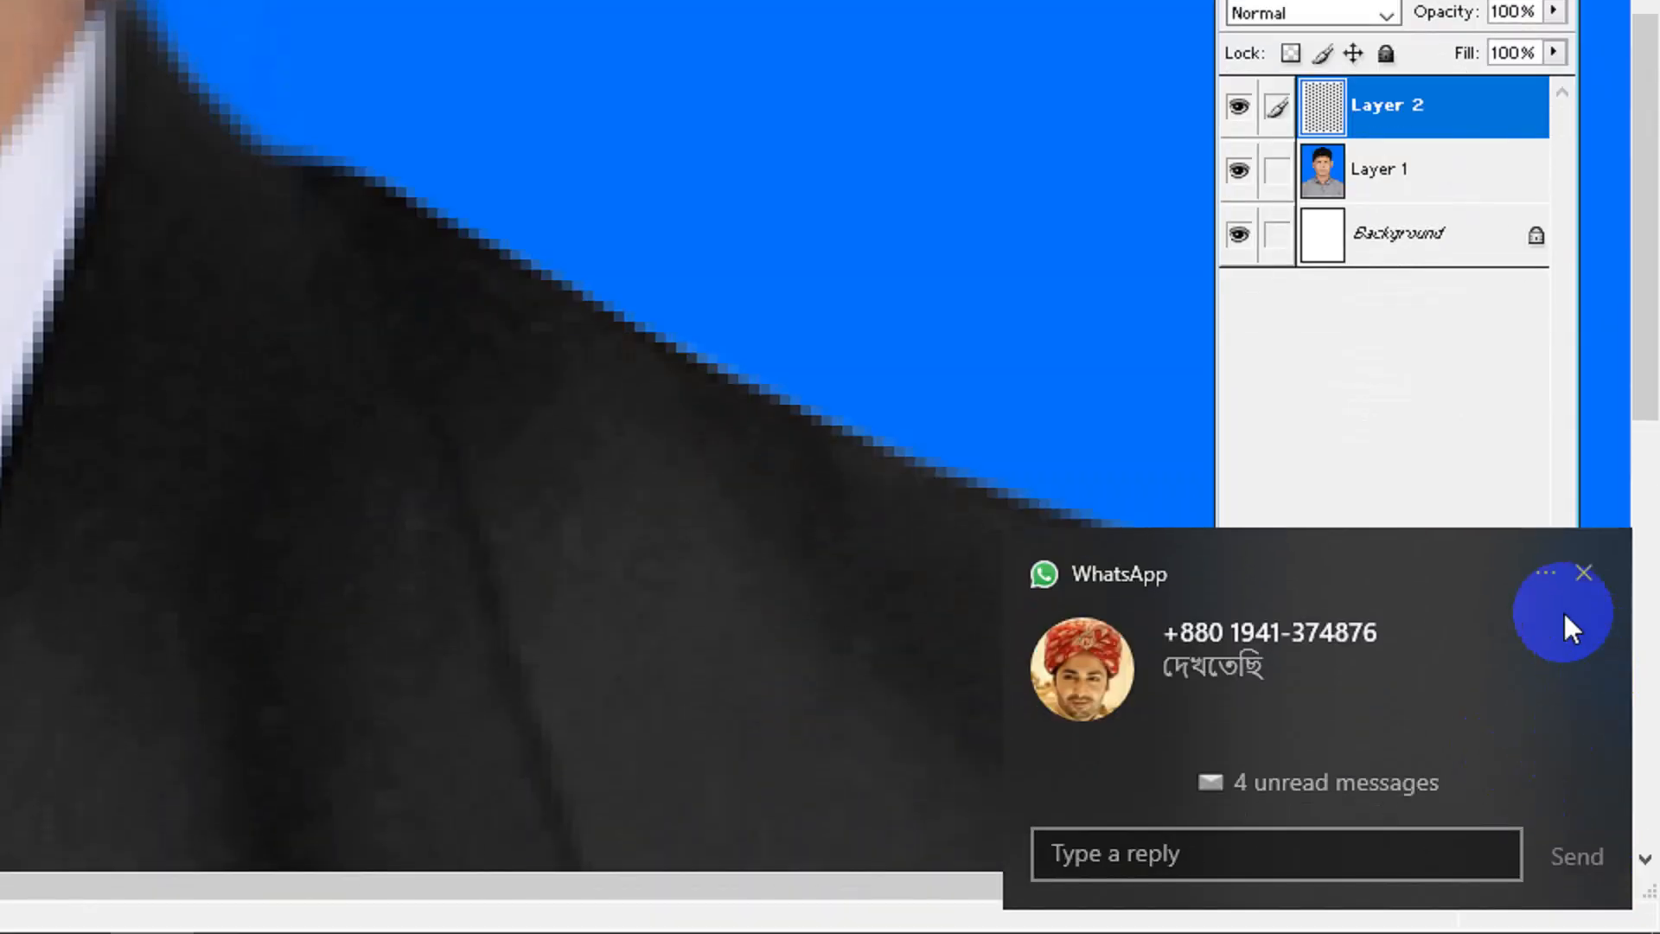
left_click(1583, 579)
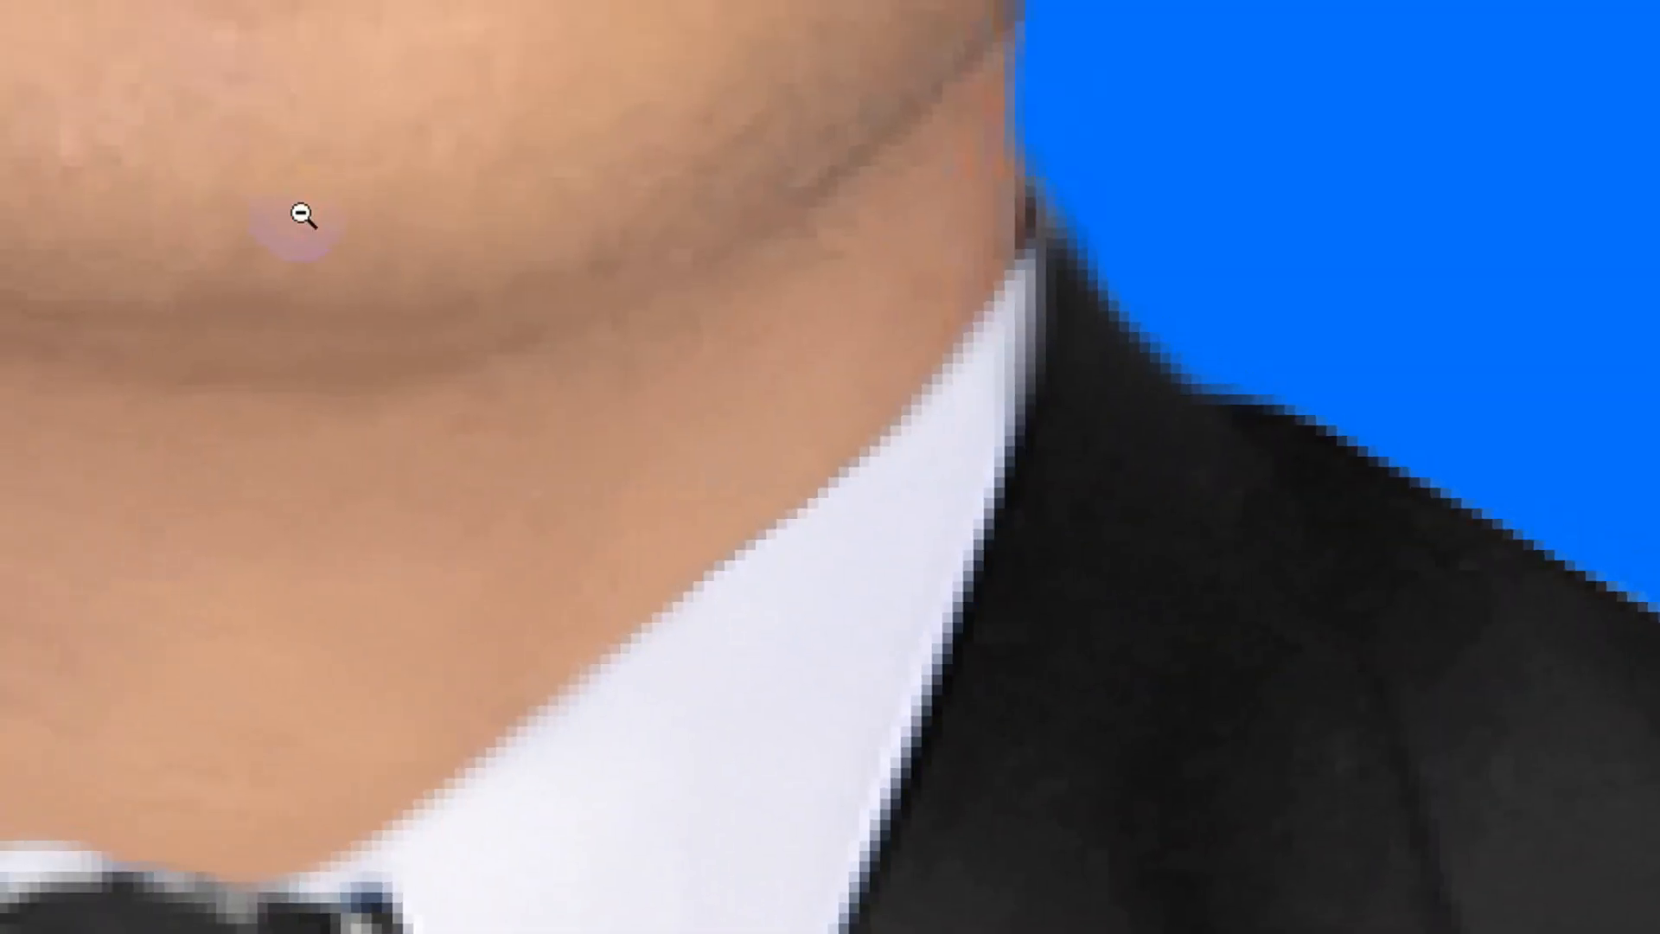
Merge the suit, portrait and white background layers into a single Background layer.
scroll(519, 377, "down", 2)
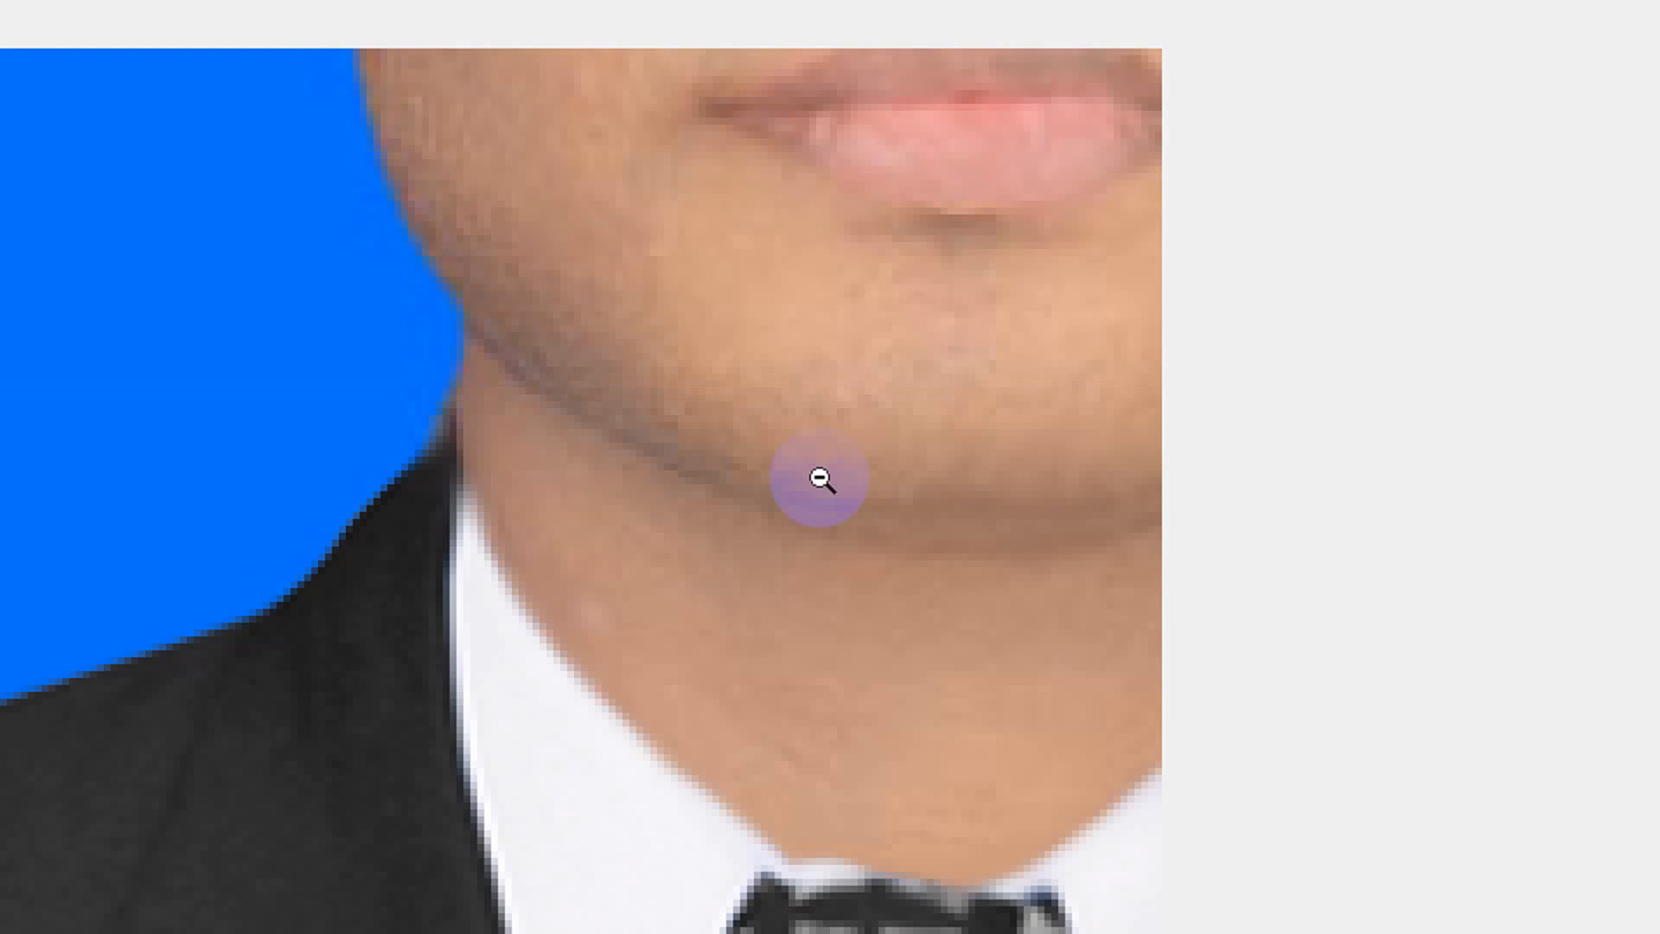
scroll(830, 481, "down", 2)
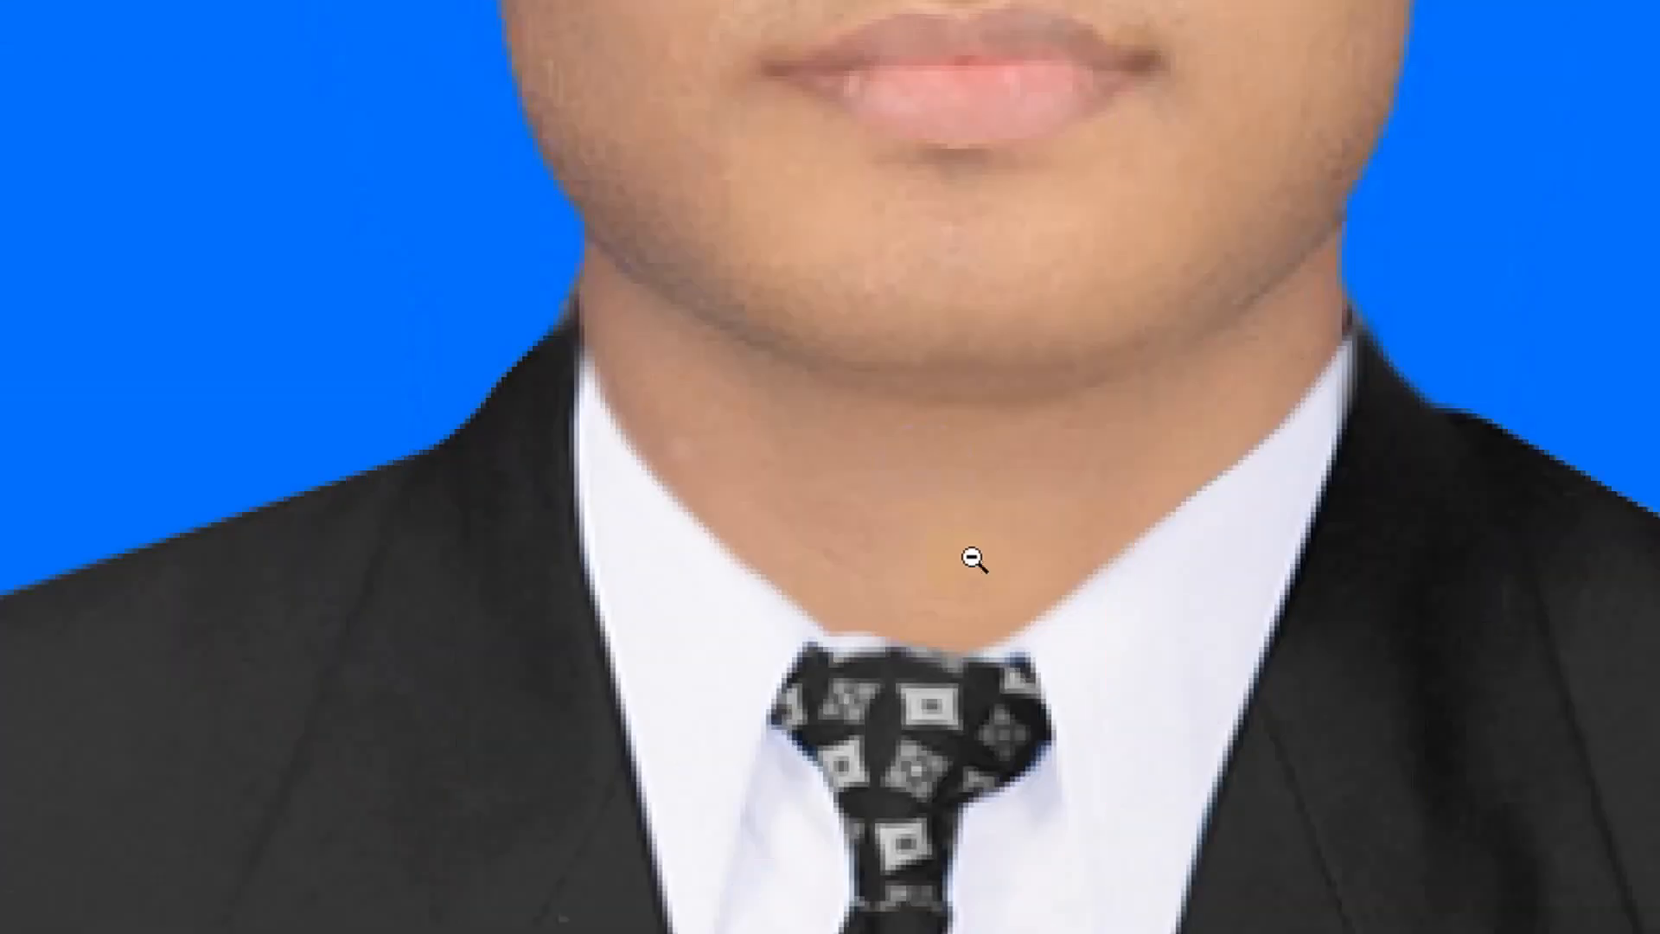
scroll(1192, 348, "down", 3)
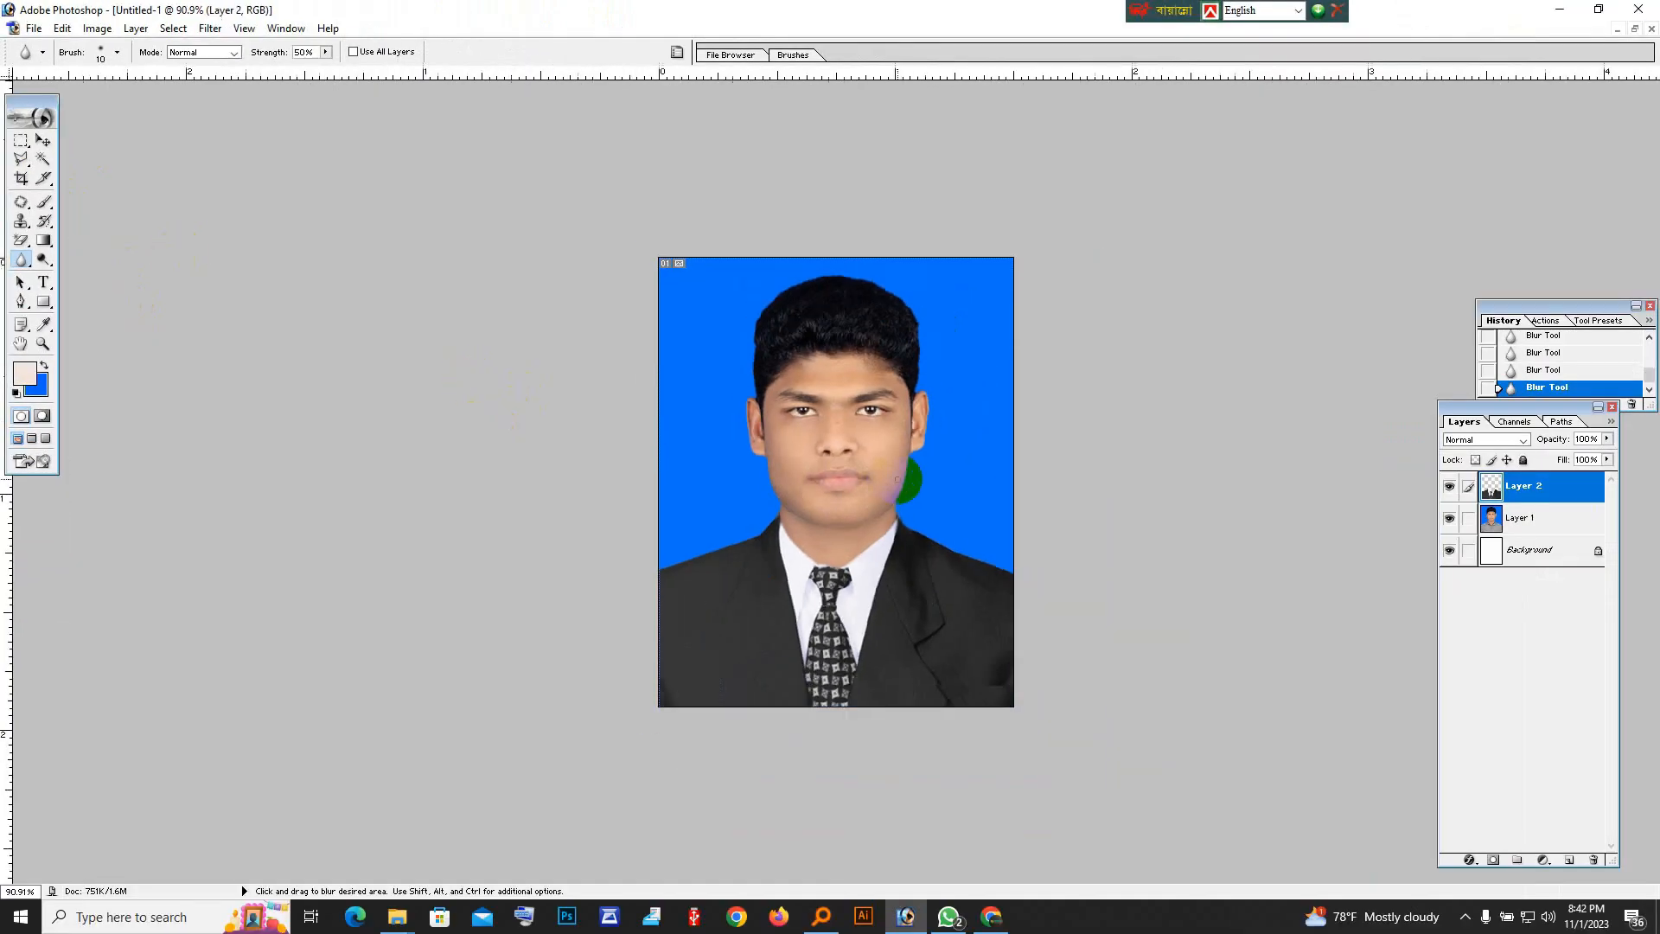
scroll(915, 513, "up", 2)
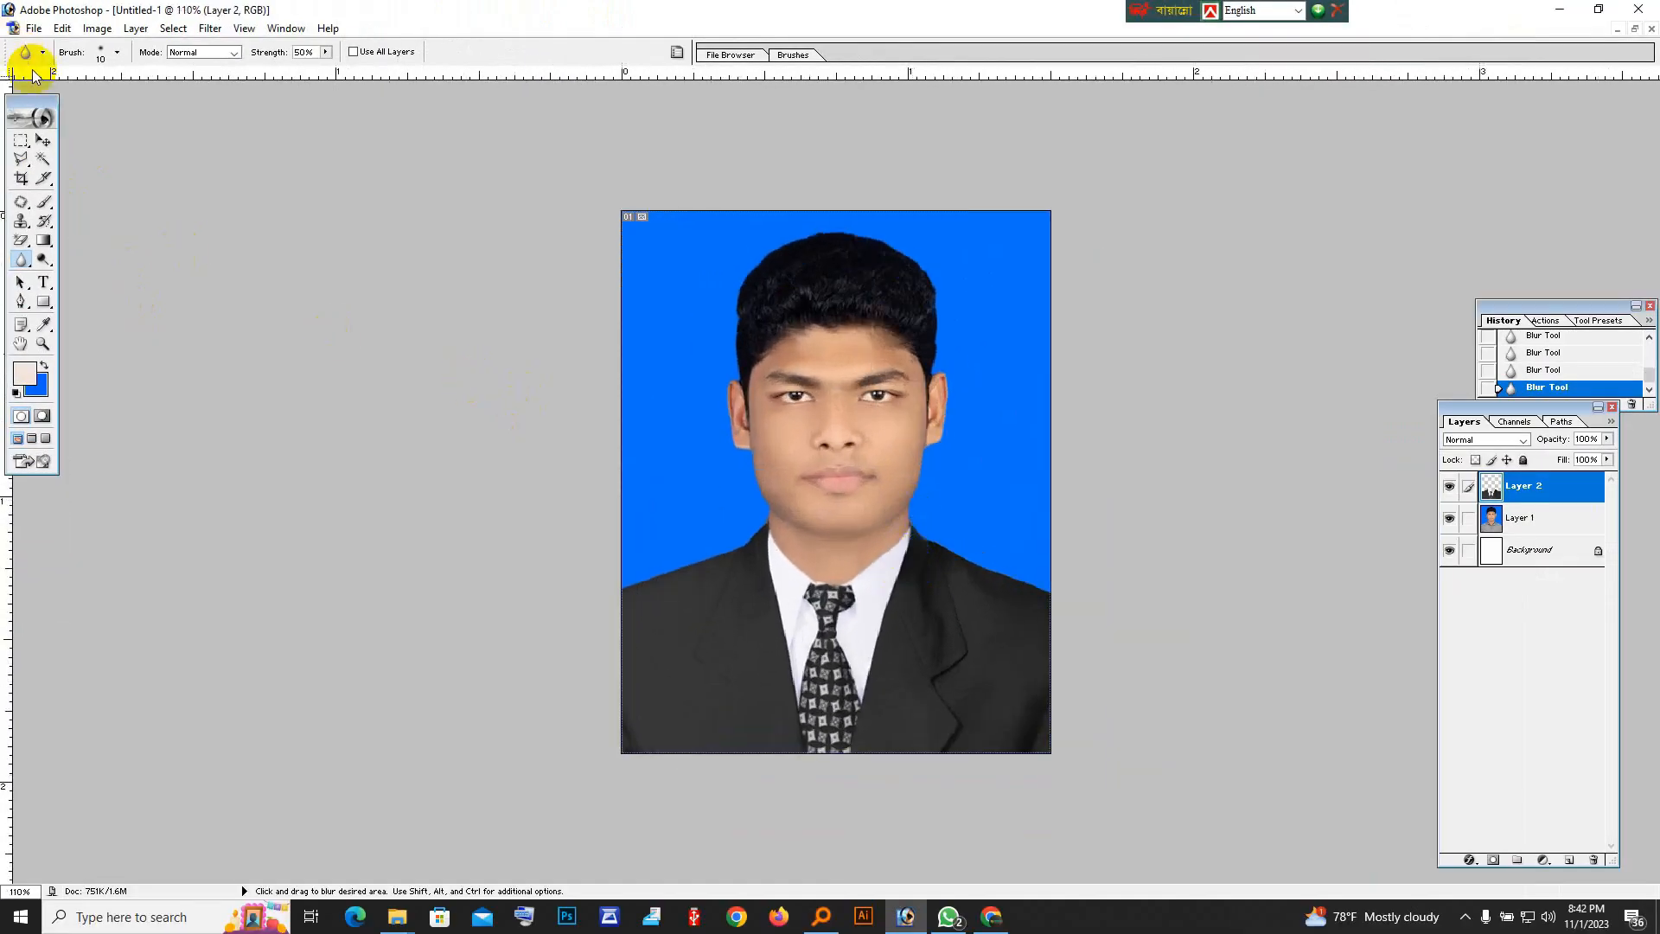
left_click(44, 143)
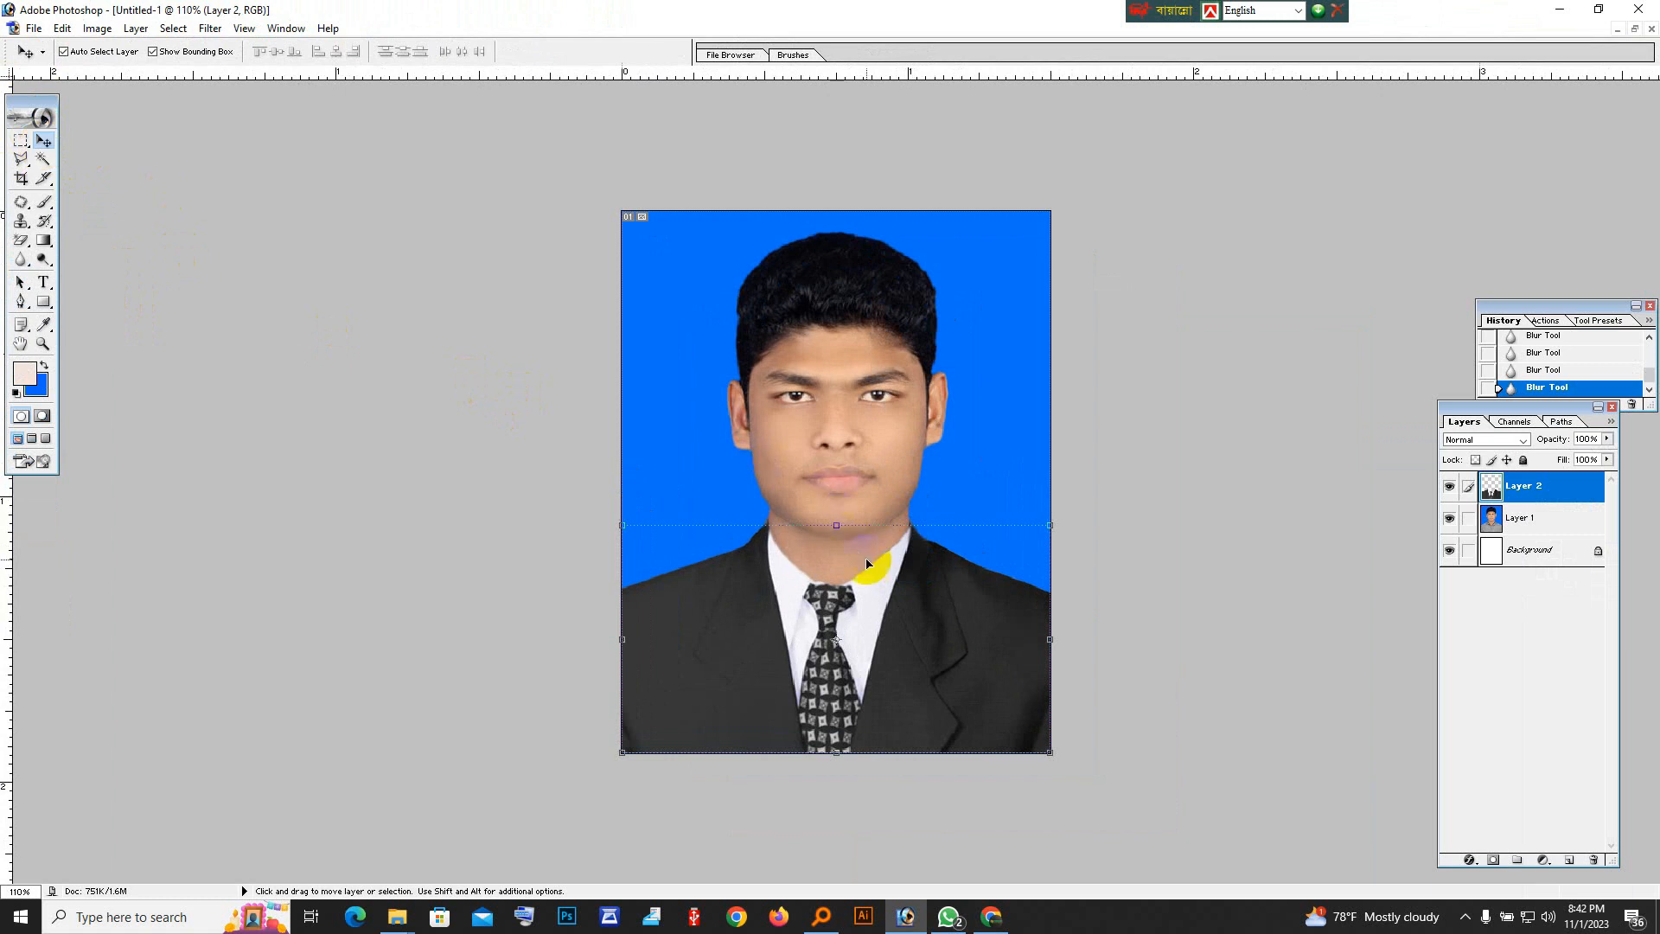
left_click_drag(1541, 408, 1219, 311)
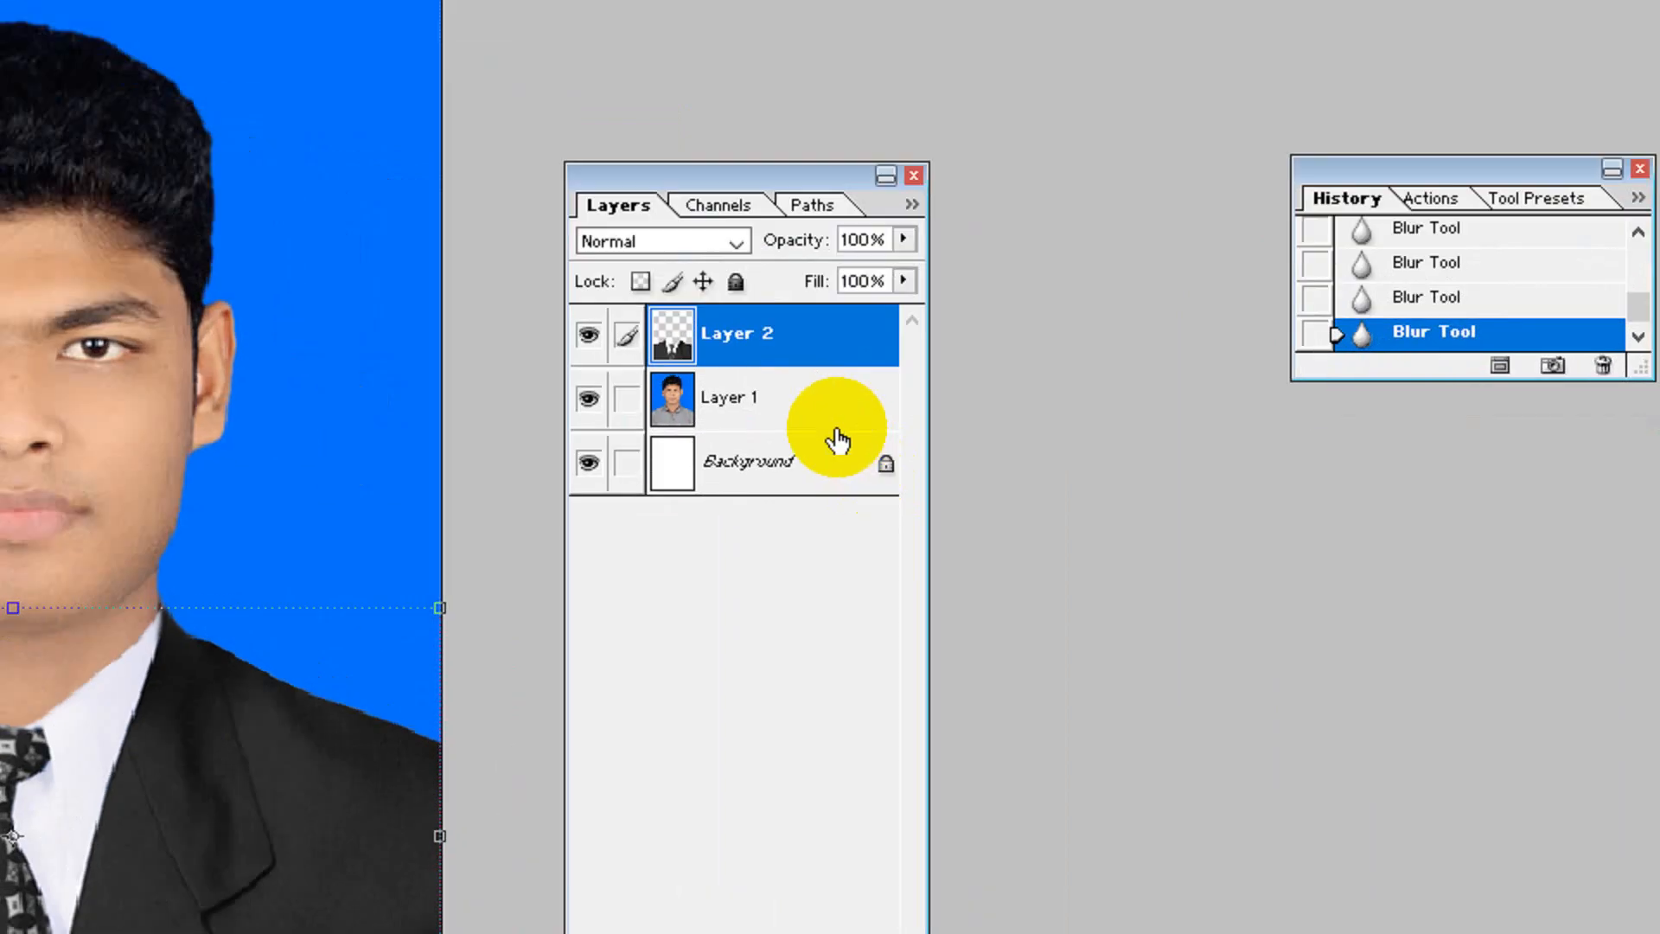
key("ctrl+shift+e")
left_click_drag(707, 210, 1360, 465)
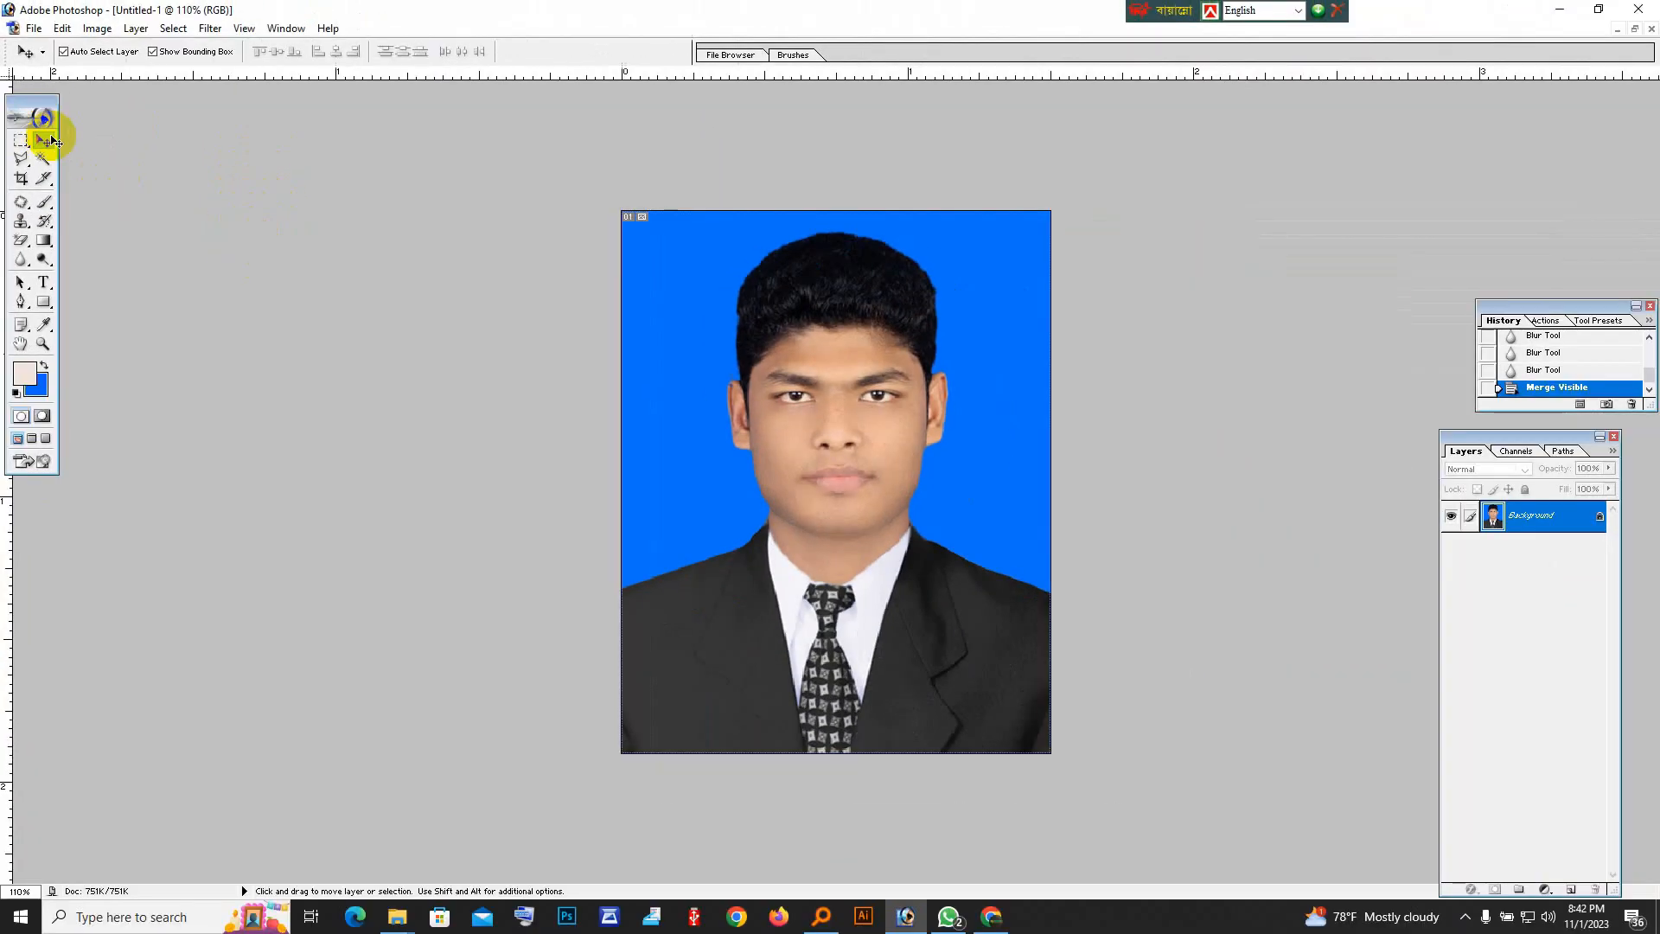
Create a new A4 document in RGB Color at 300 pixels/inch with white contents.
left_click(853, 305)
left_click(844, 339)
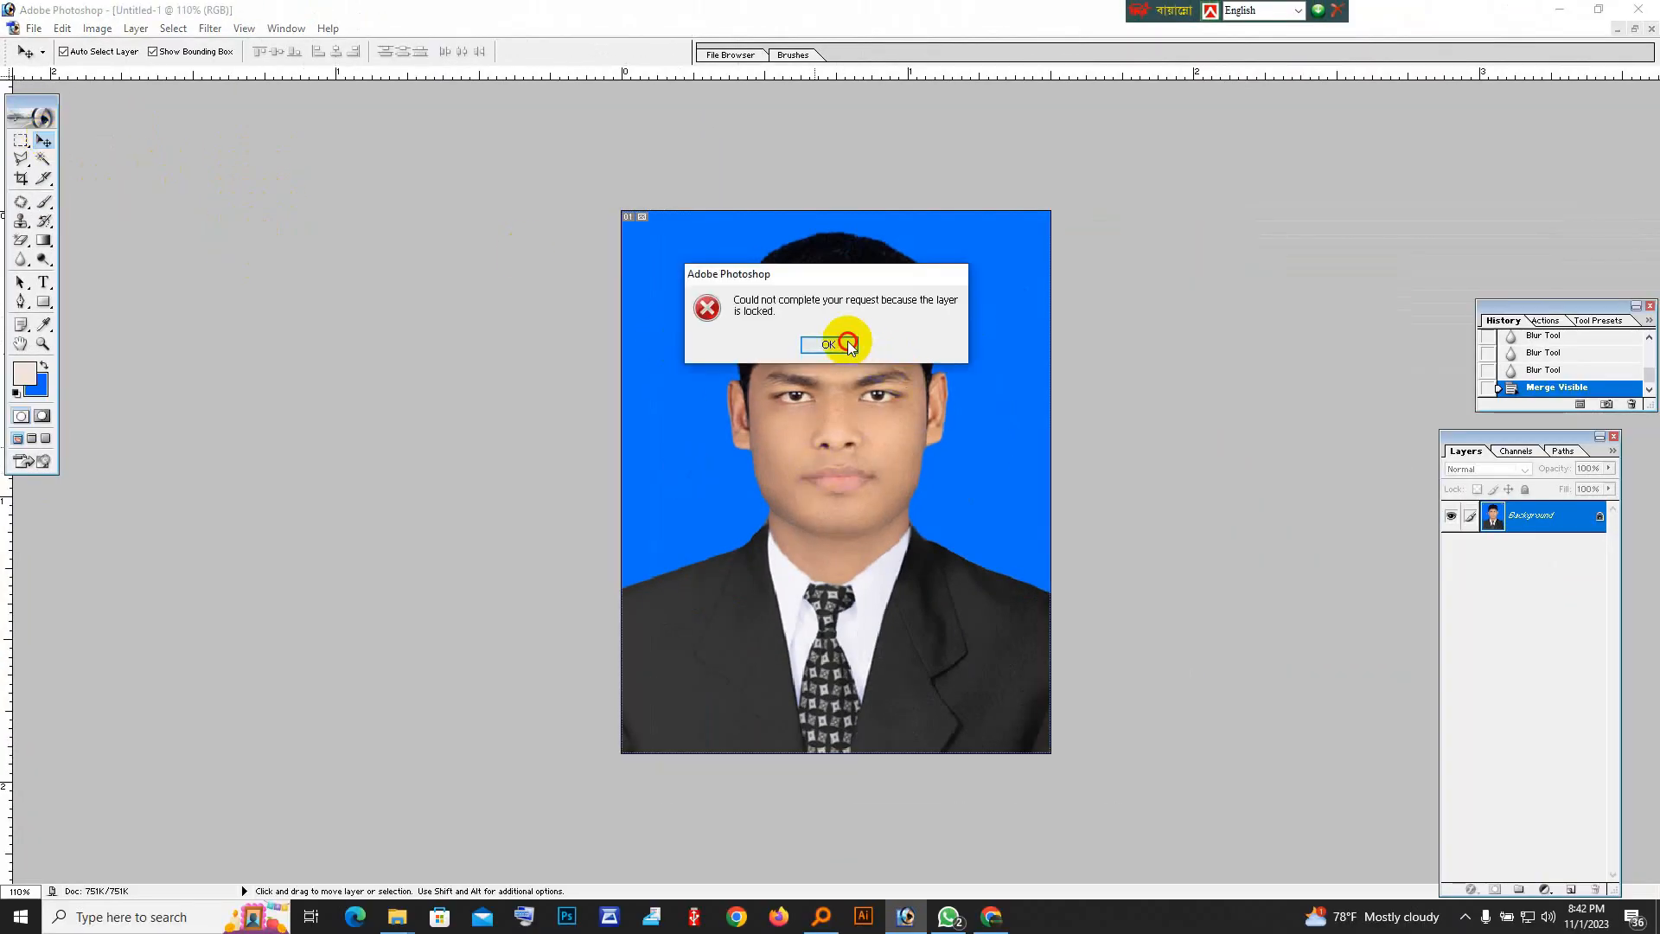
key("ctrl+n")
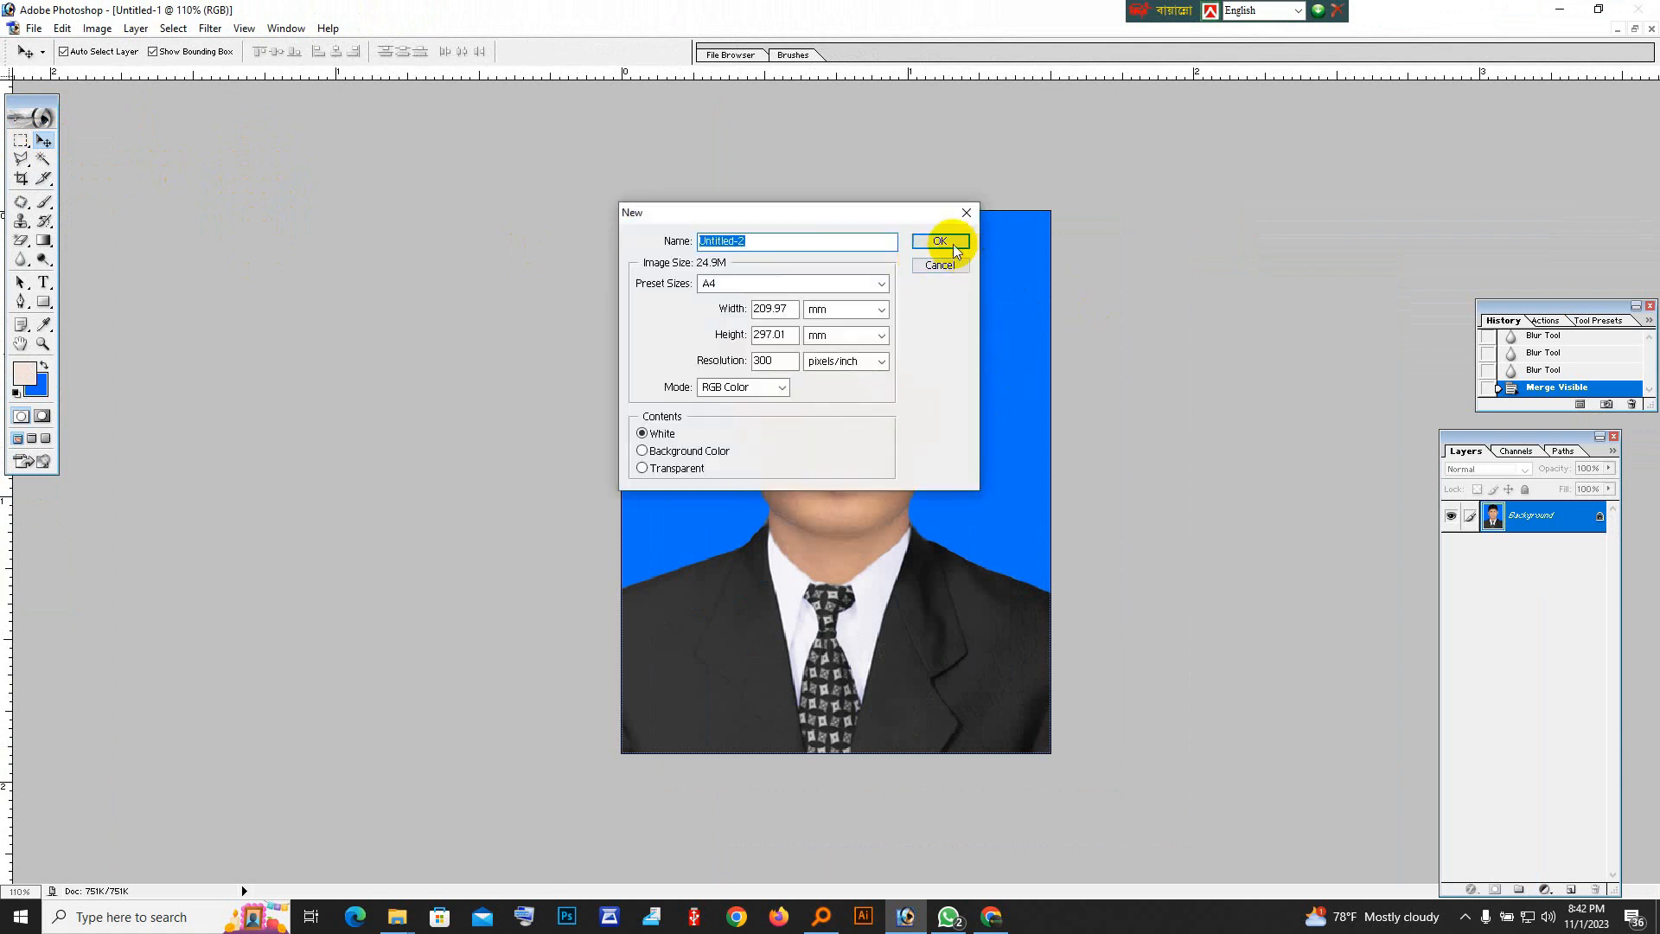
left_click(940, 241)
Place four copies of the finished passport photo side by side in one row along the A4 page's upper edge.
left_click_drag(437, 76, 1143, 180)
left_click_drag(621, 452, 1205, 310)
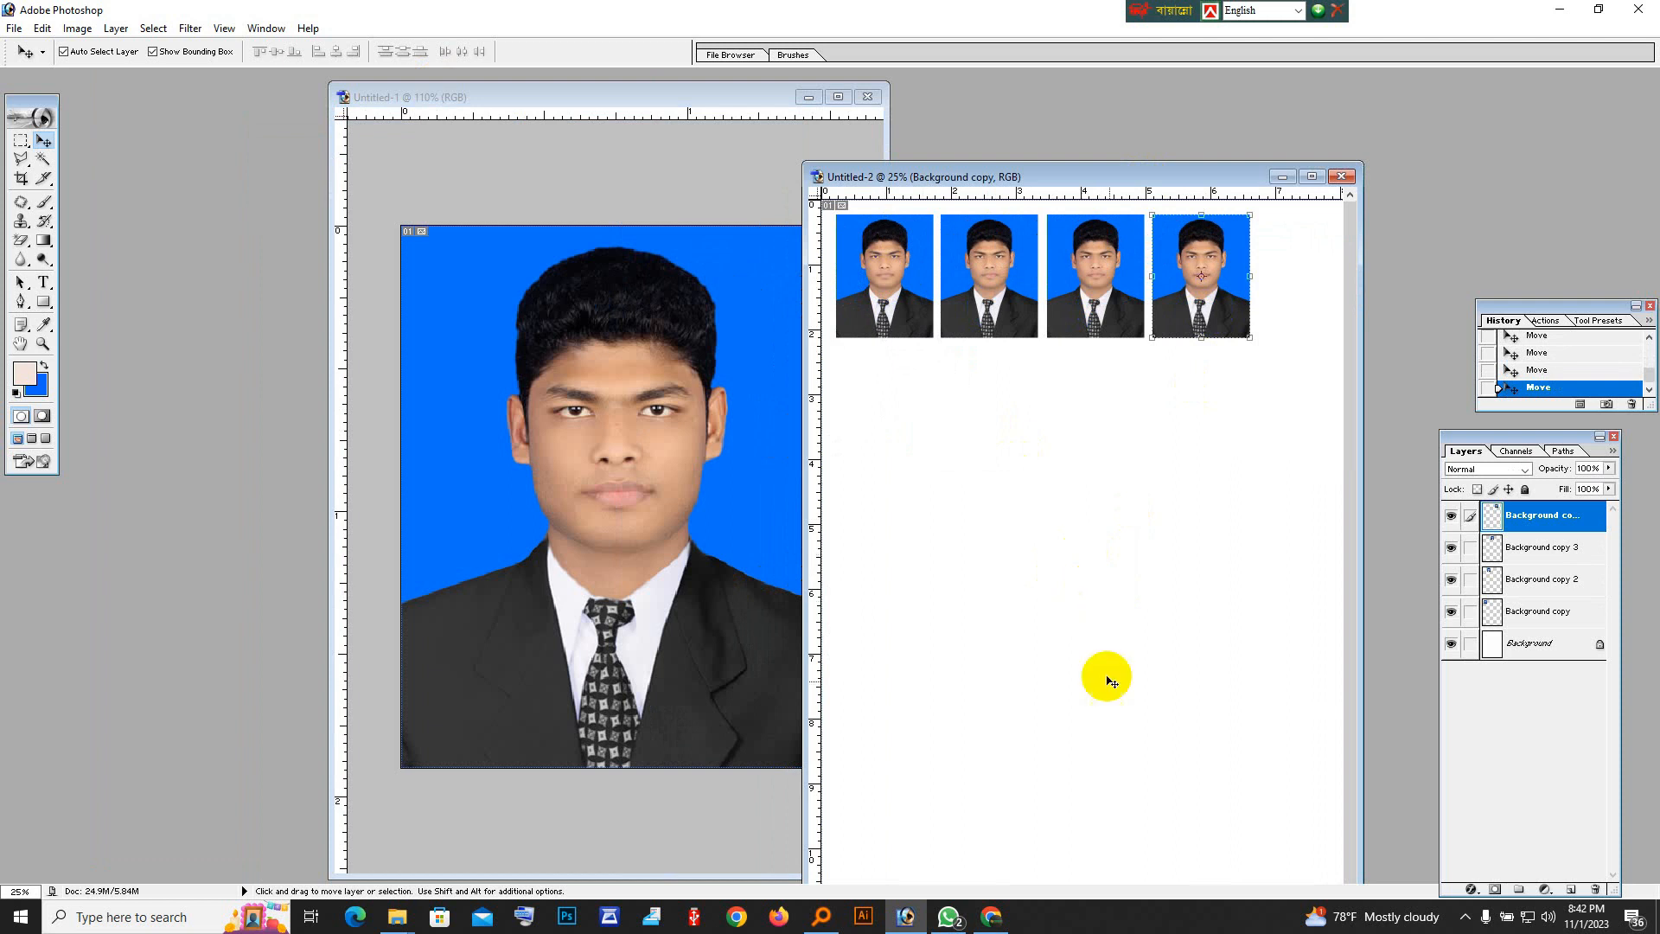
left_click(1466, 920)
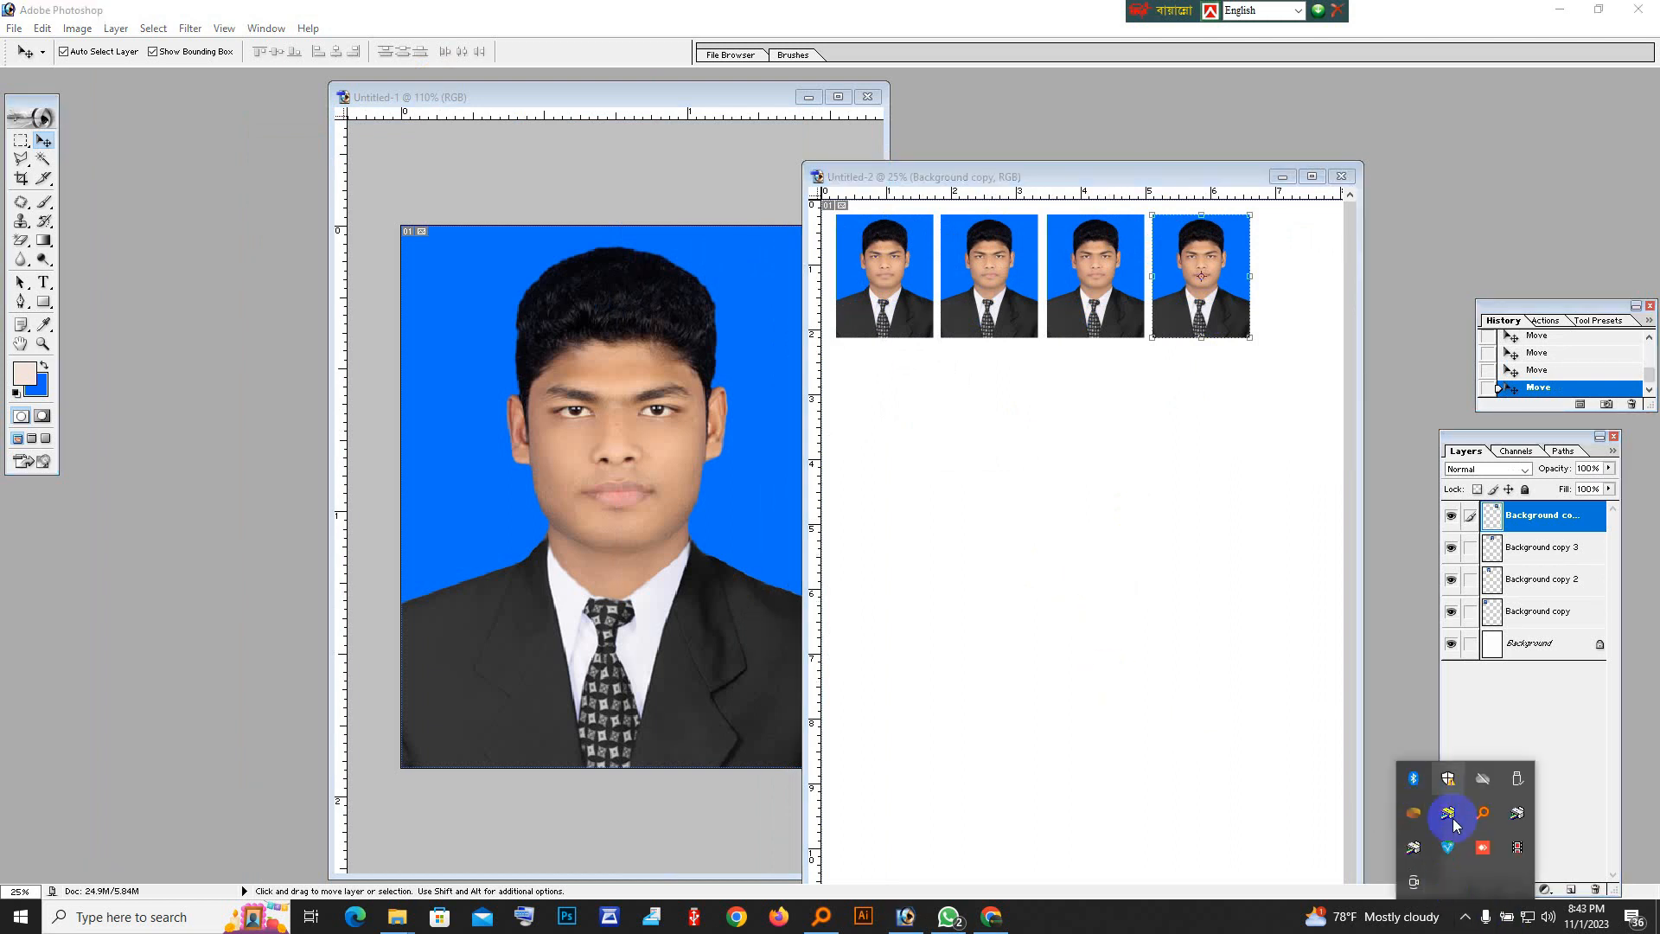